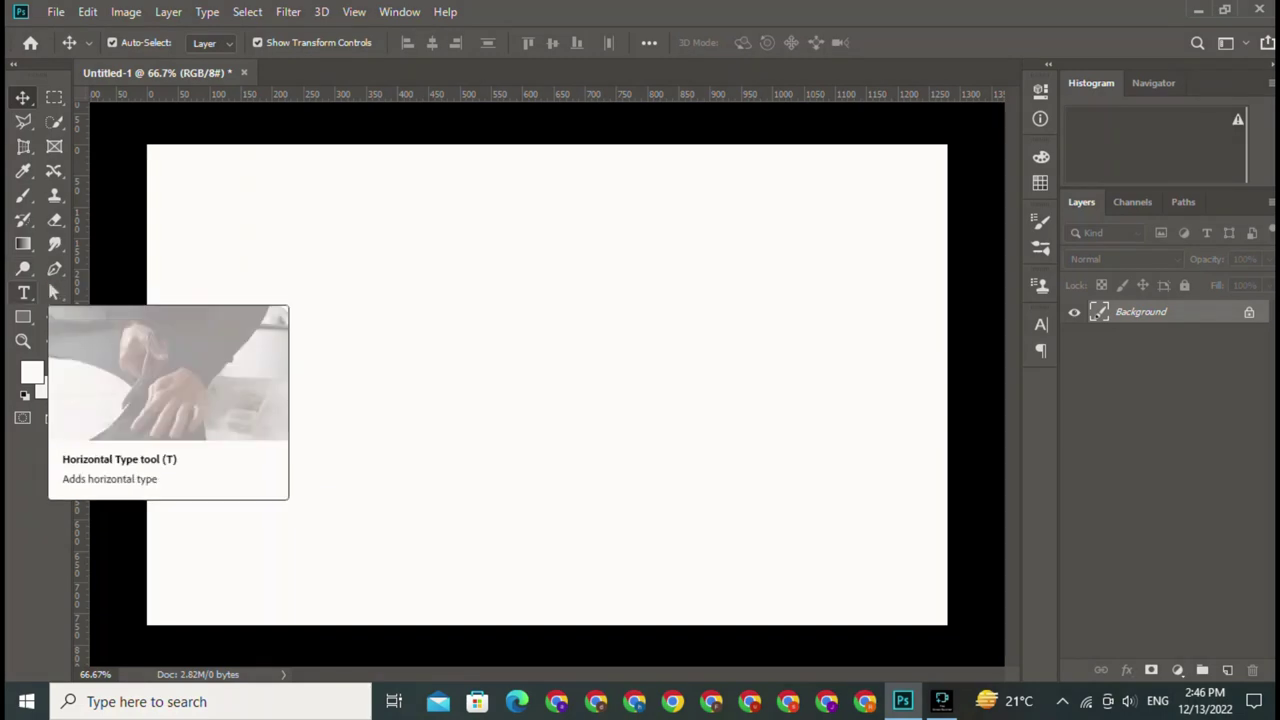
- Add a new text layer containing a small black F in Belgium Victory Italic
left_click(24, 292)
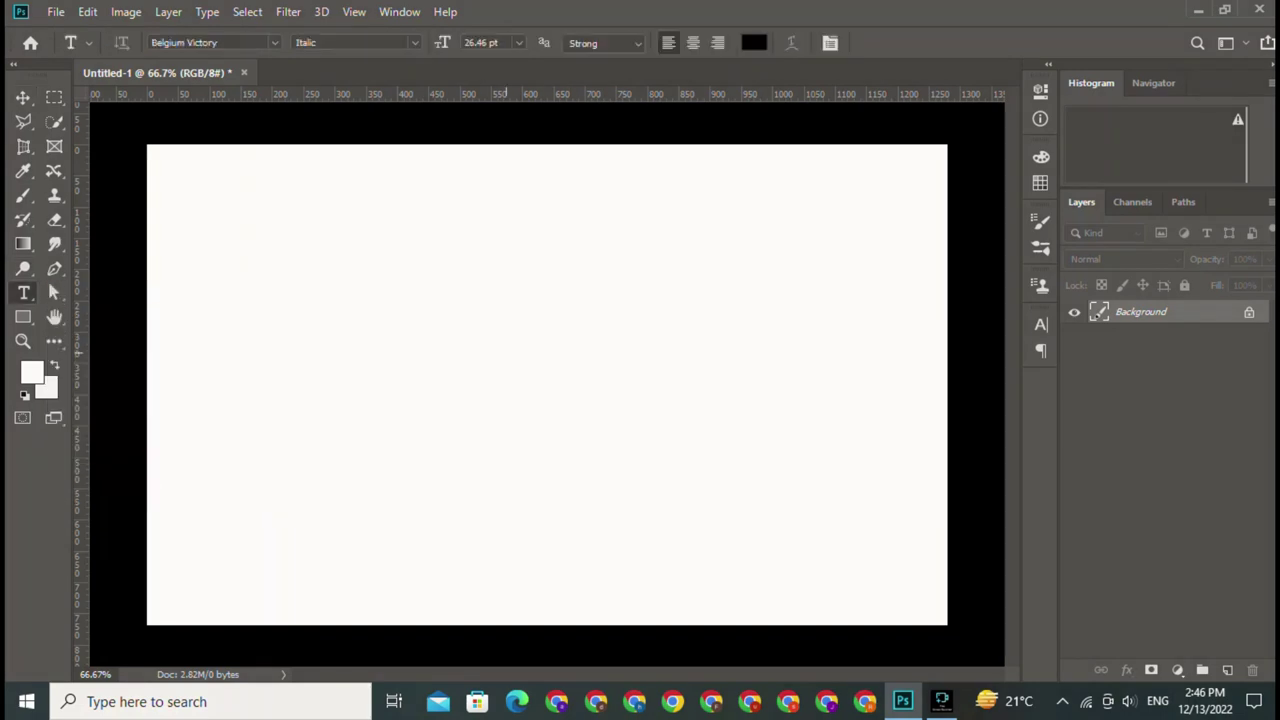
left_click(466, 296)
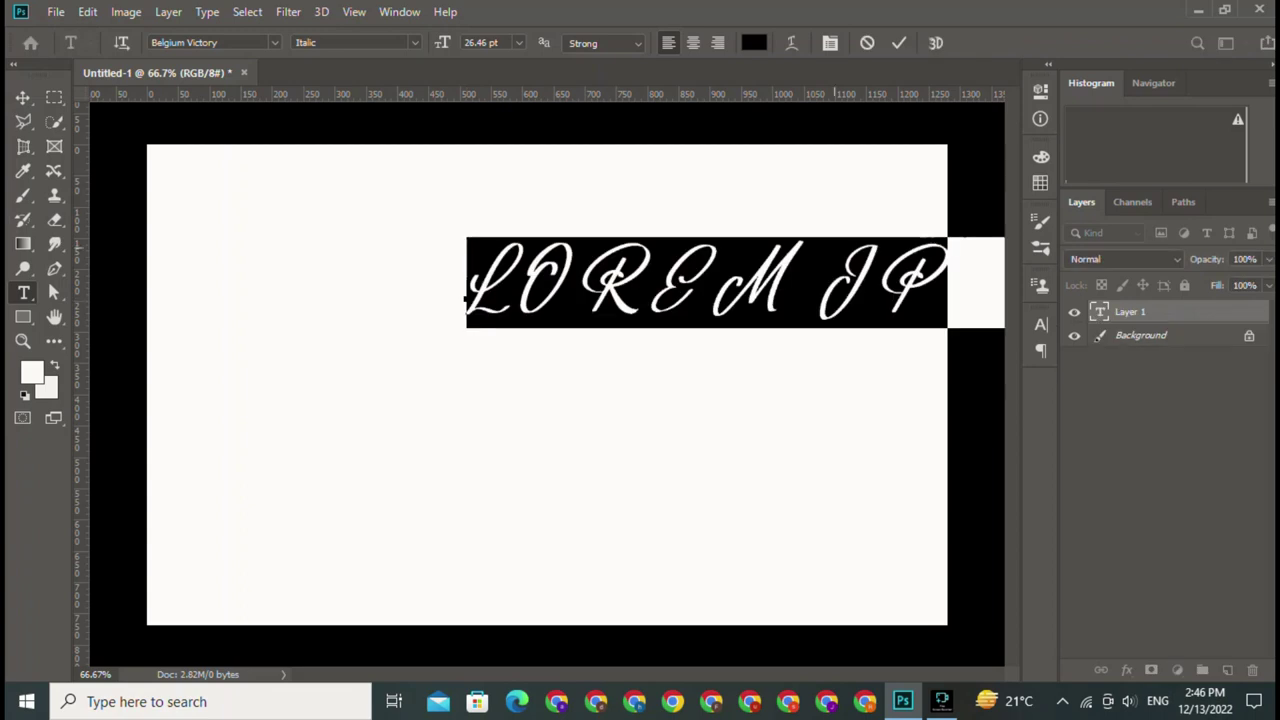
key("BackSpace")
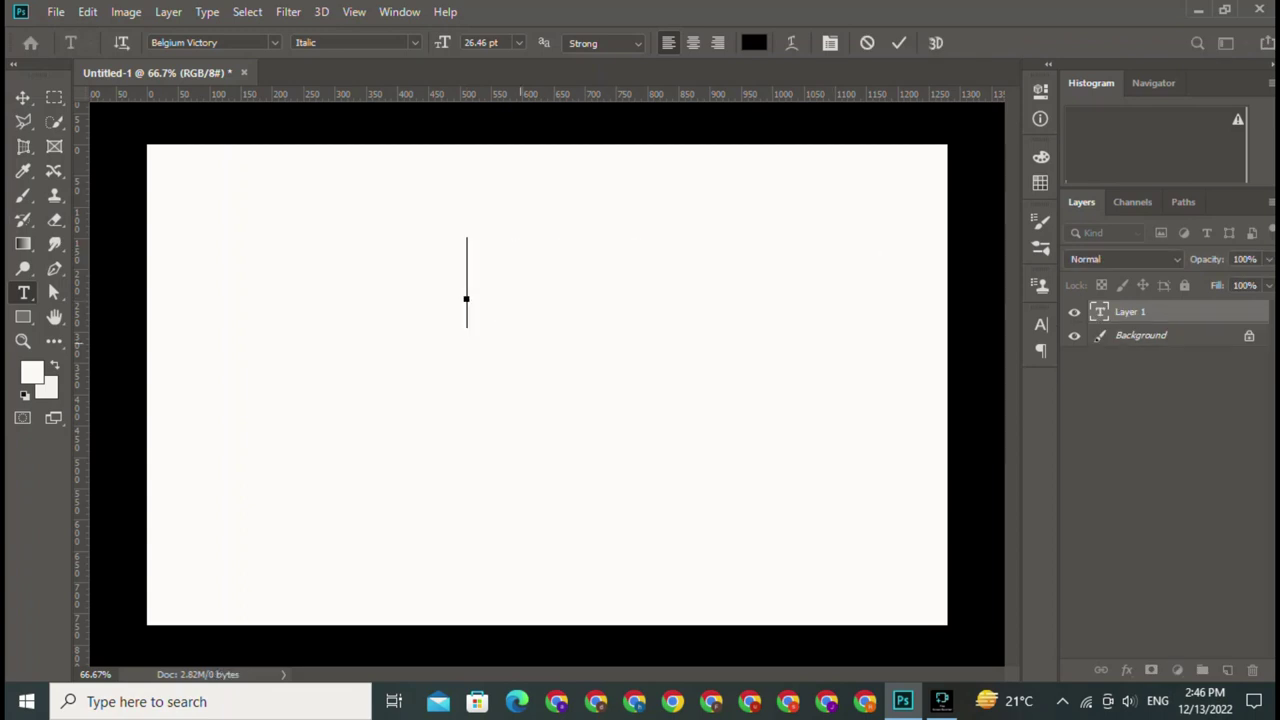
type("F")
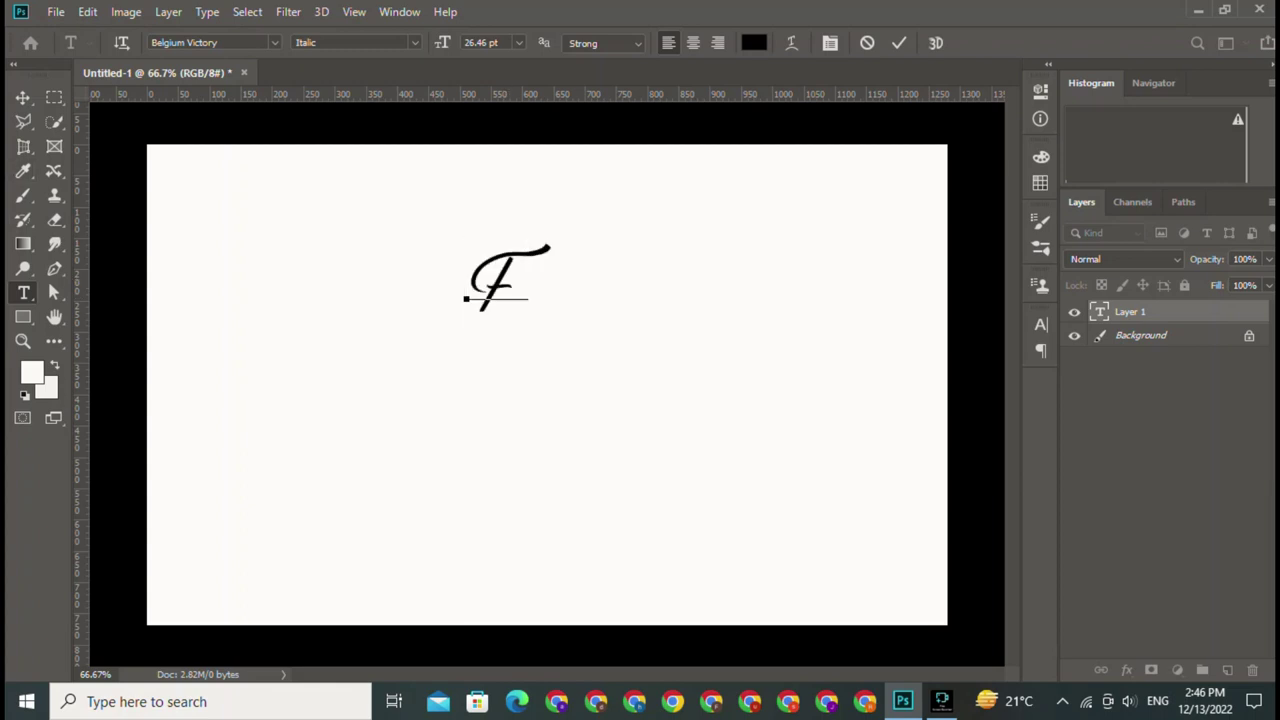
key("ctrl+Return")
- Scale the F up to about 374% with Free Transform
key("v")
key("ctrl+t")
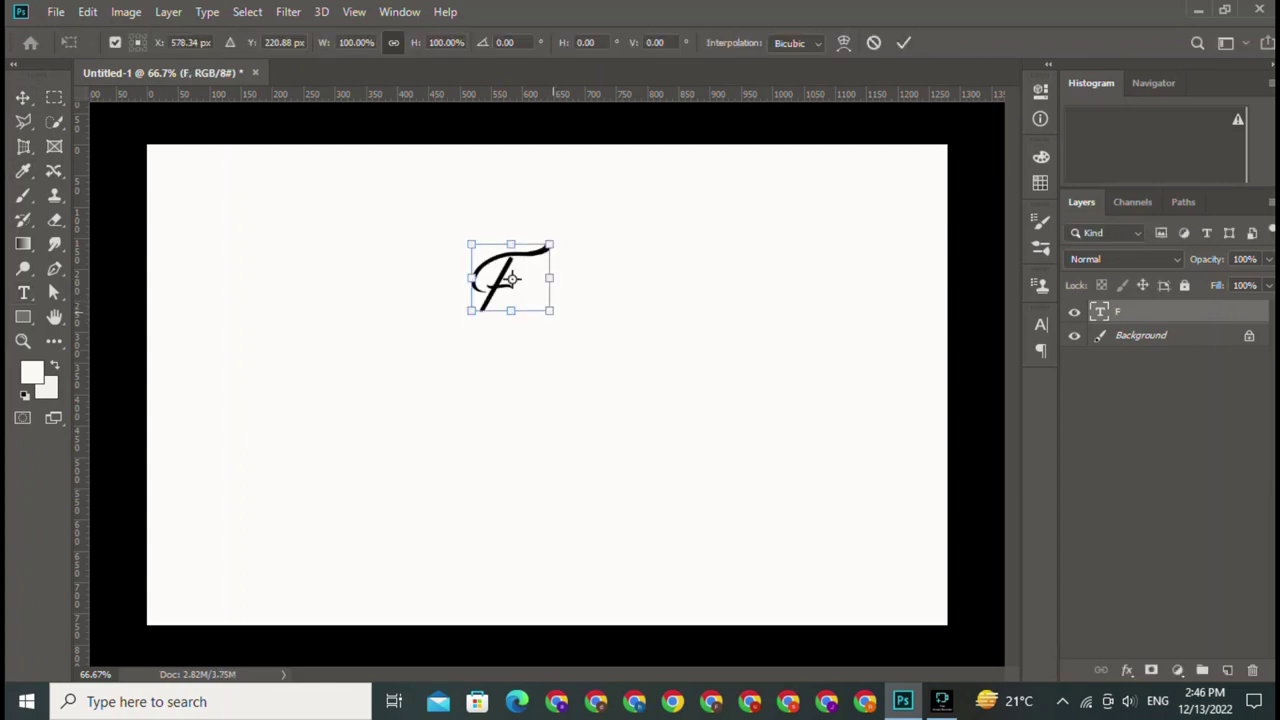
left_click_drag(549, 311, 780, 449)
mouse_move(623, 283)
left_mouse_down()
mouse_move(596, 345)
mouse_move(465, 418)
left_mouse_up()
key("Return")
- Rasterize the F type layer and move it to the canvas's upper left
right_click(1150, 312)
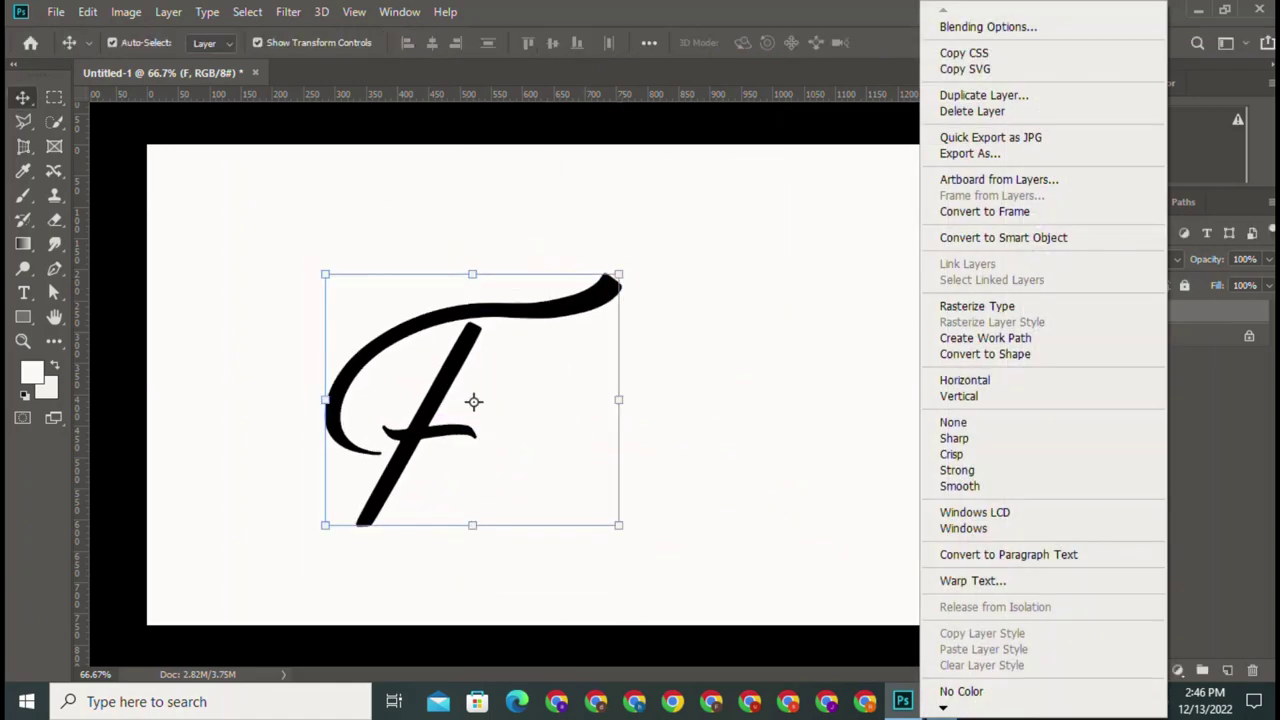
left_click(971, 306)
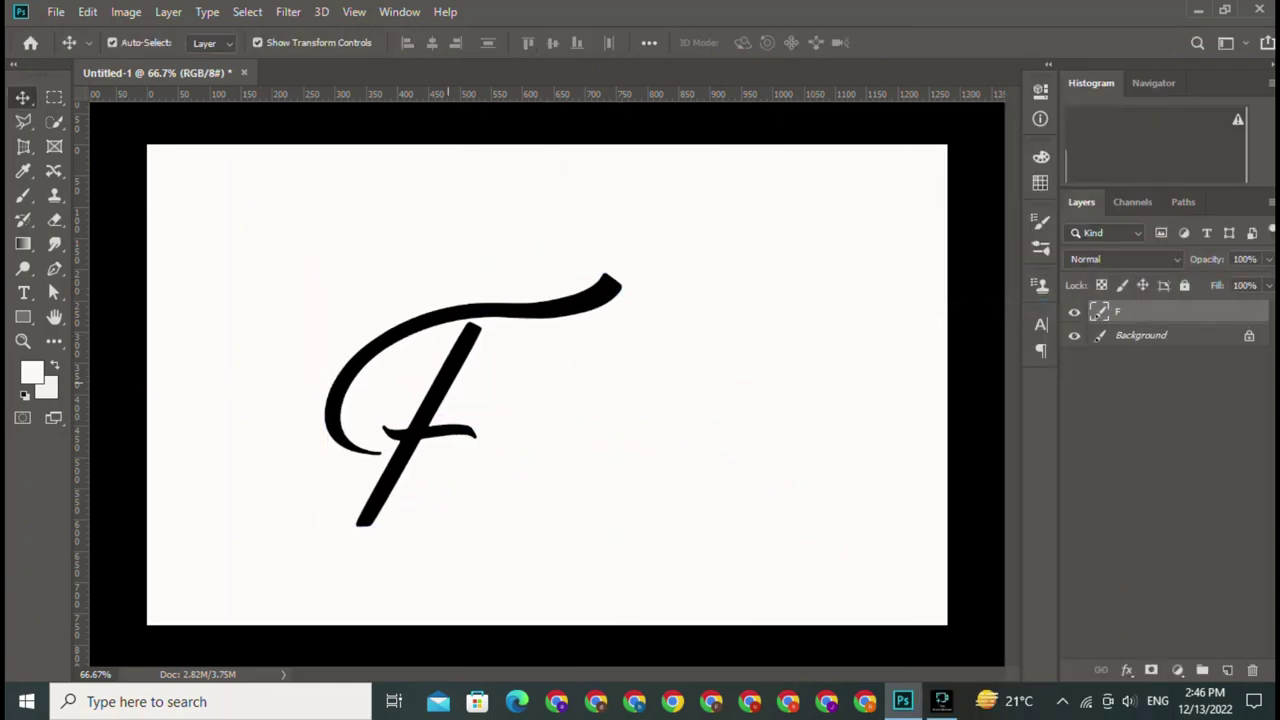
mouse_move(474, 400)
left_mouse_down()
mouse_move(395, 382)
mouse_move(342, 350)
left_mouse_up()
left_click(342, 350)
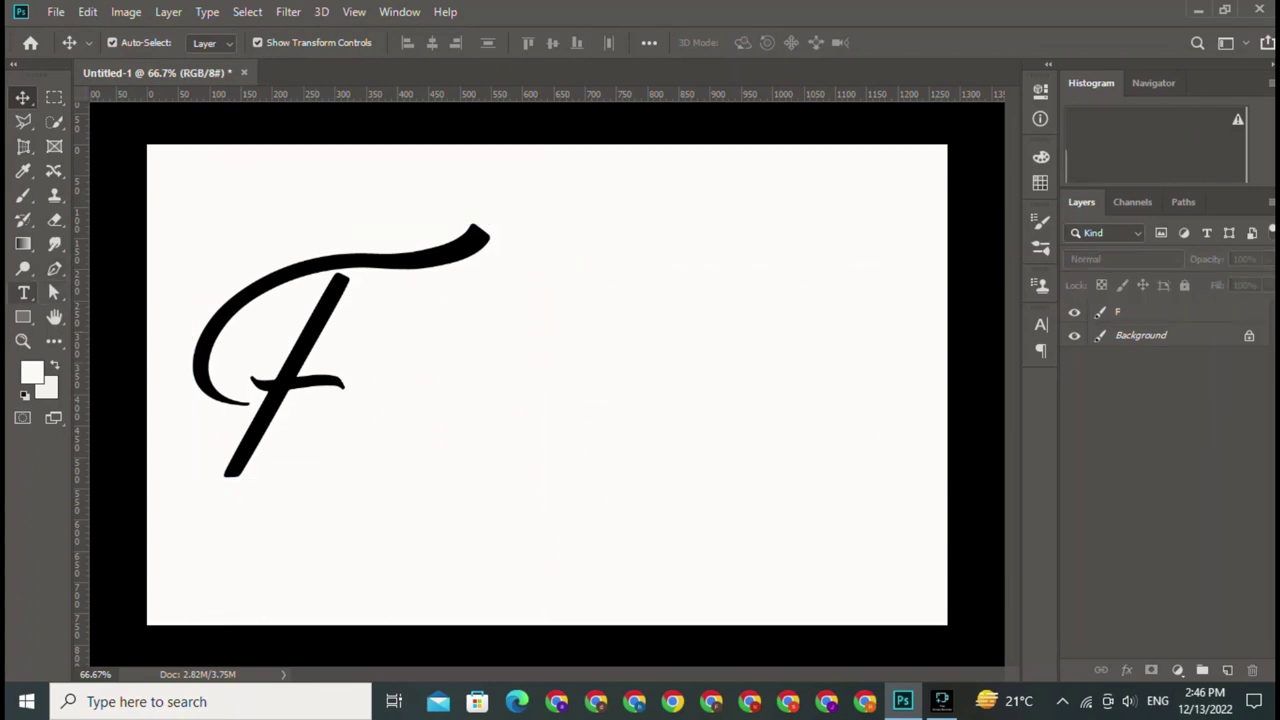
left_click(24, 292)
left_click(184, 42)
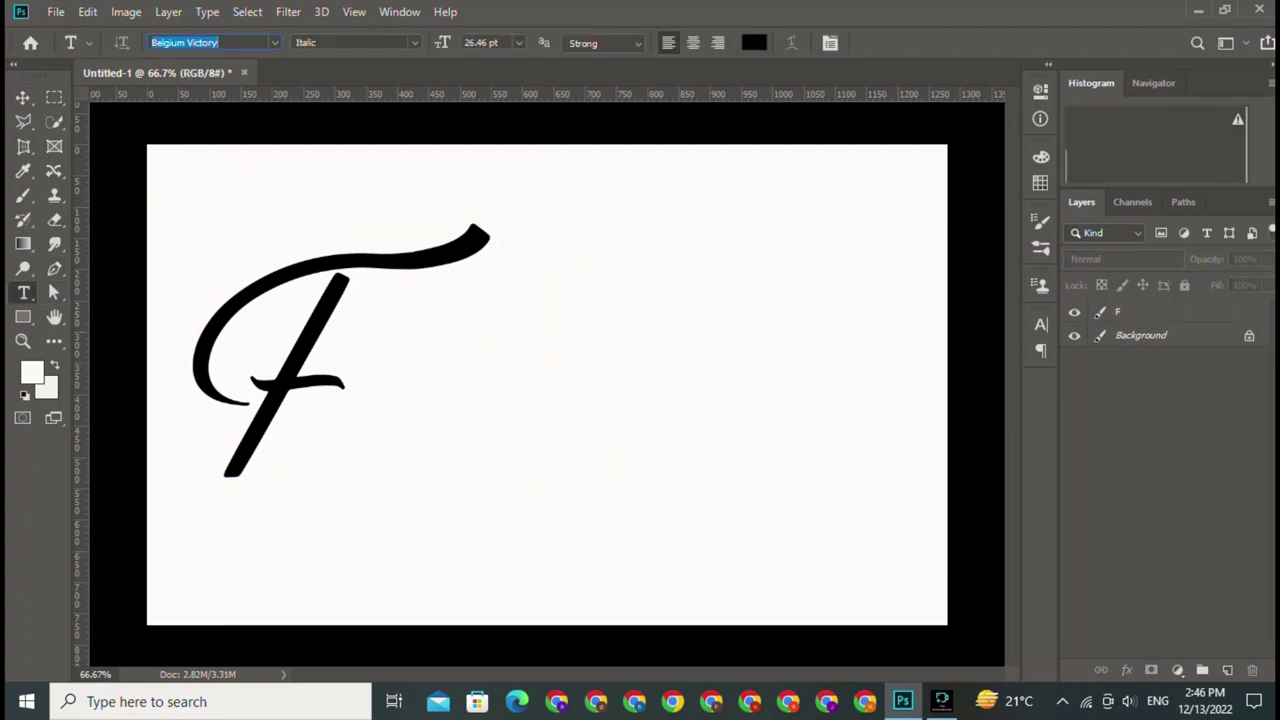
- Switch the type font to Home Christmas Regular and start a text layer right of the F
type("h")
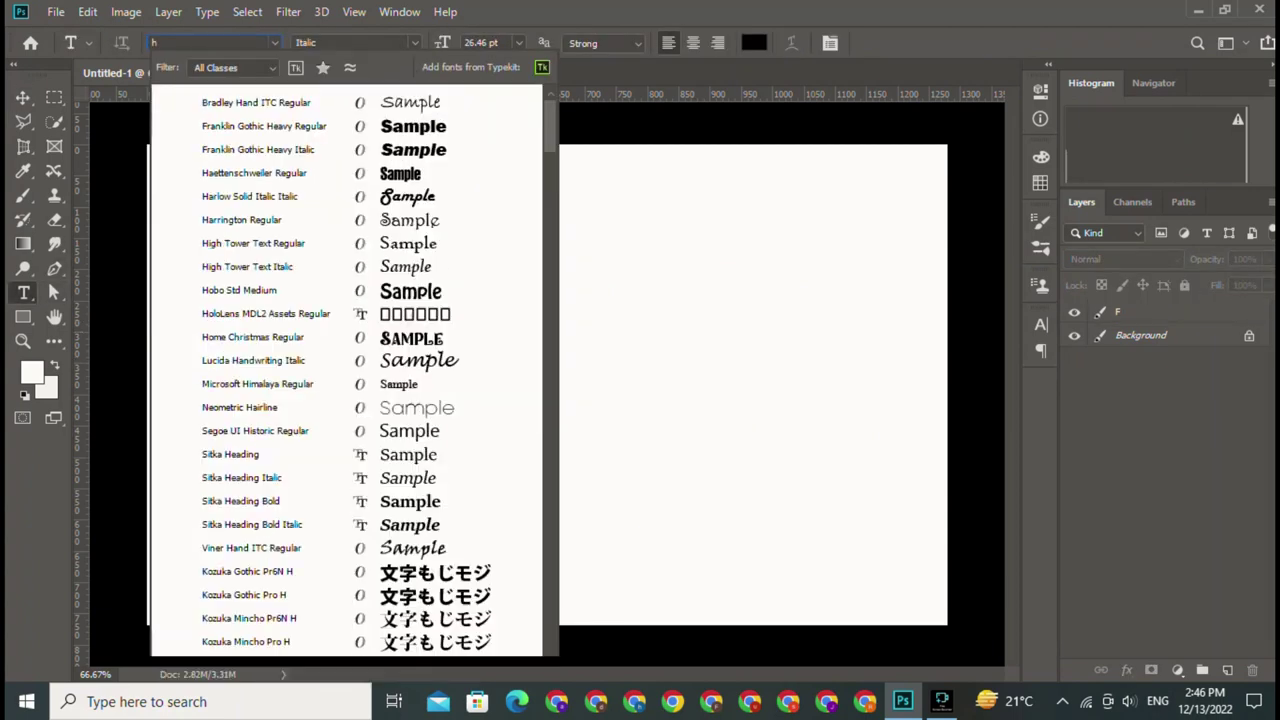
type("omw")
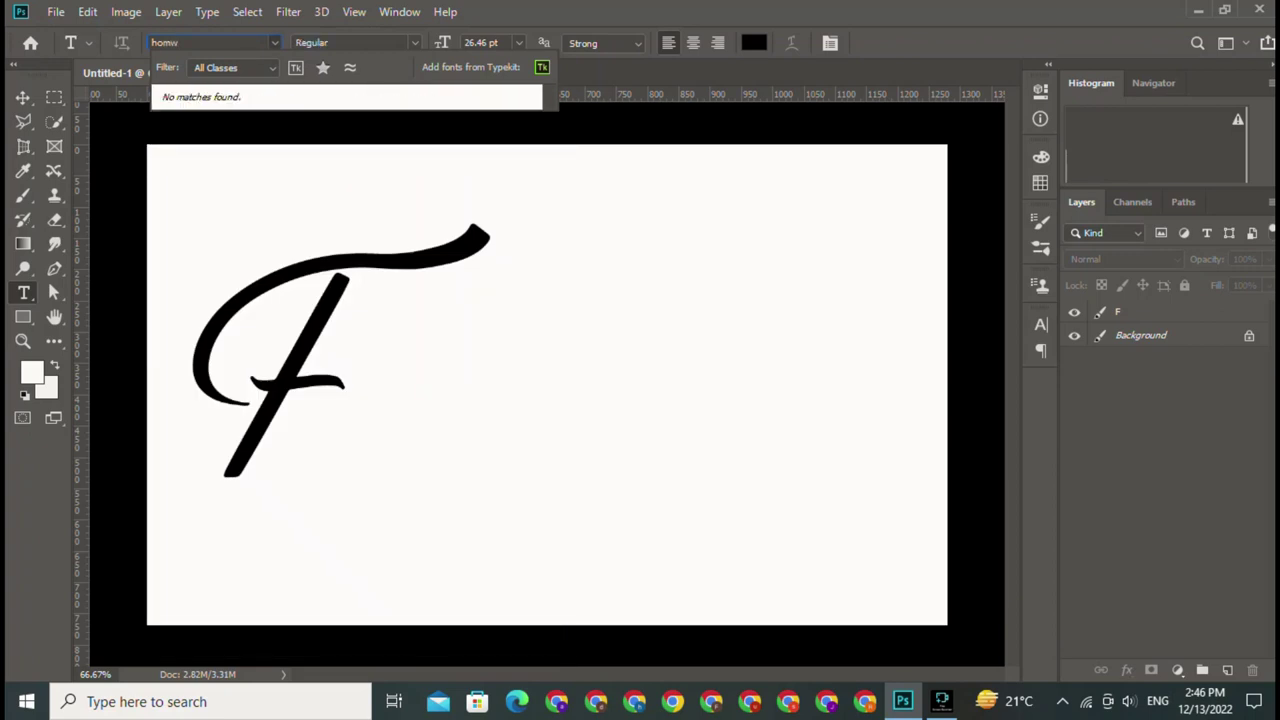
key("BackSpace")
key("Return")
left_click(274, 42)
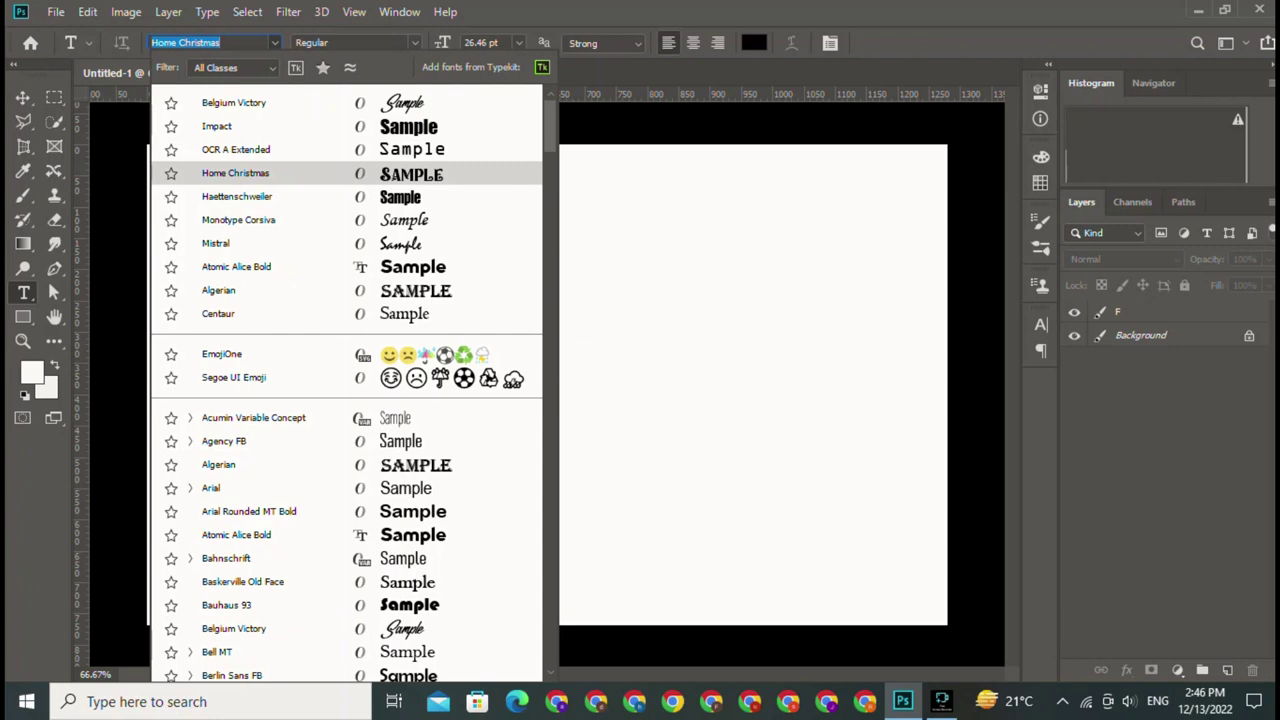
key("Return")
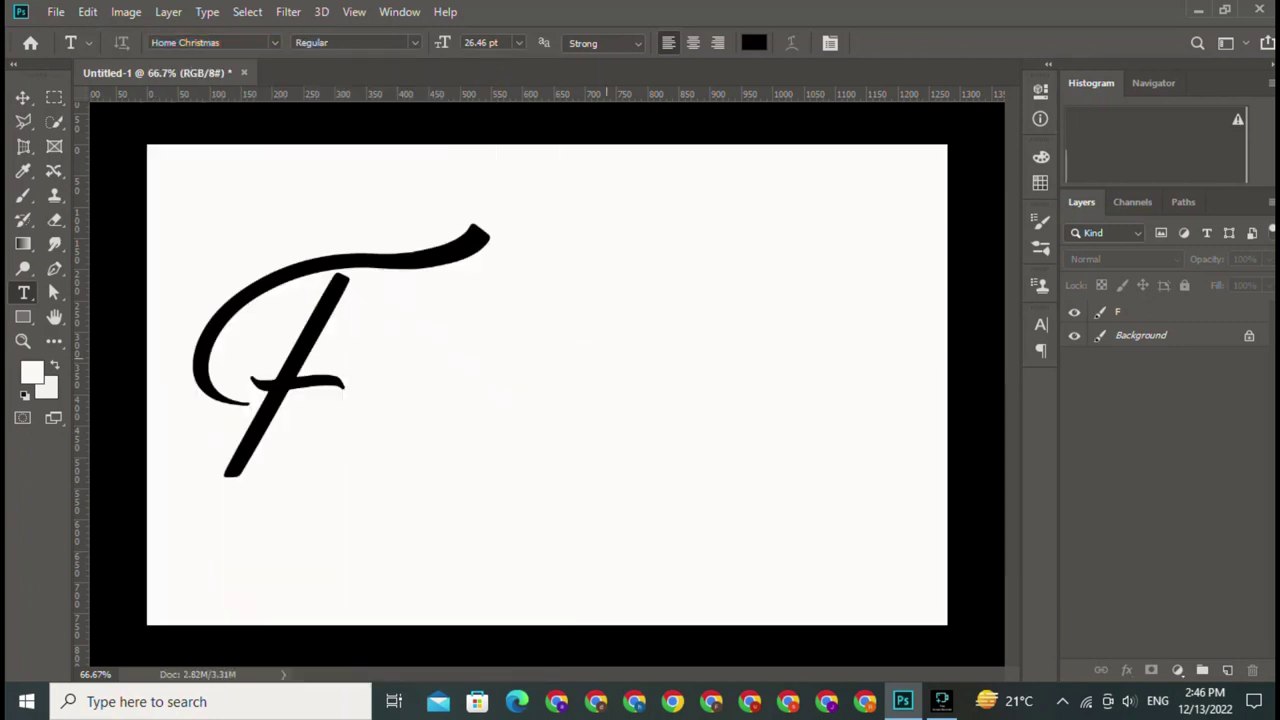
left_click(606, 360)
- Type a J in Home Christmas as a new text layer beside the F
key("BackSpace")
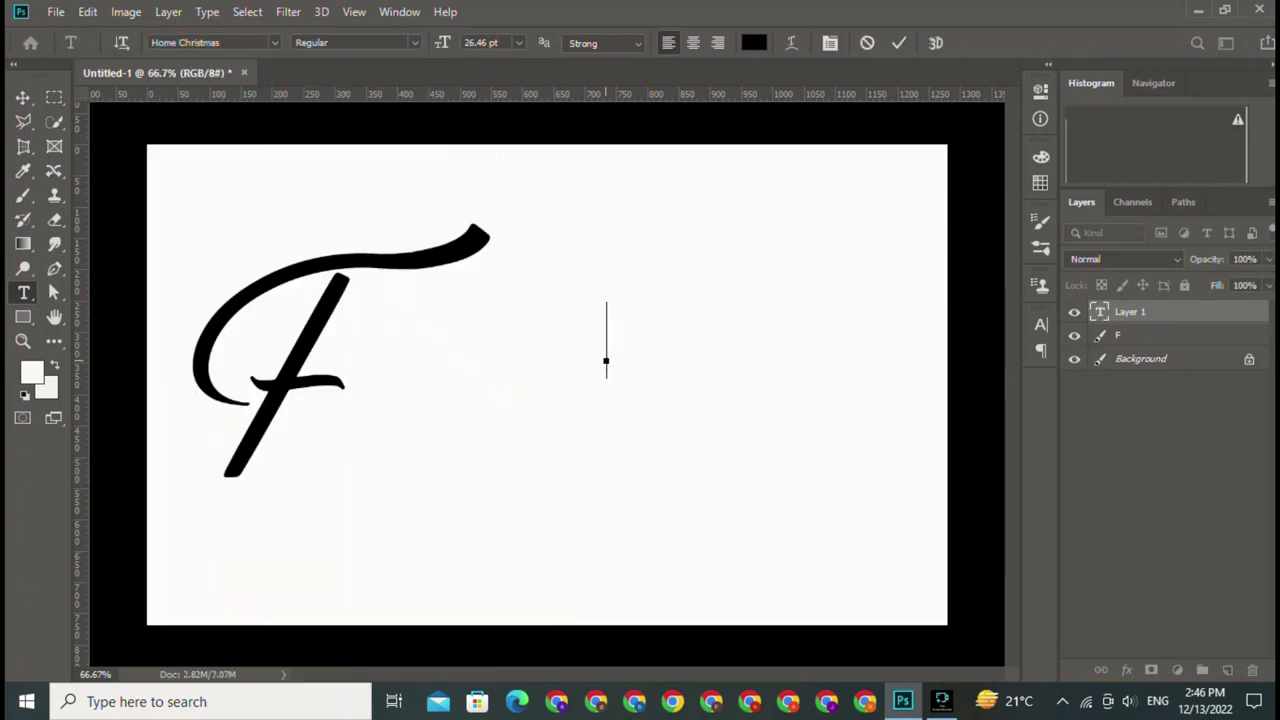
type("J")
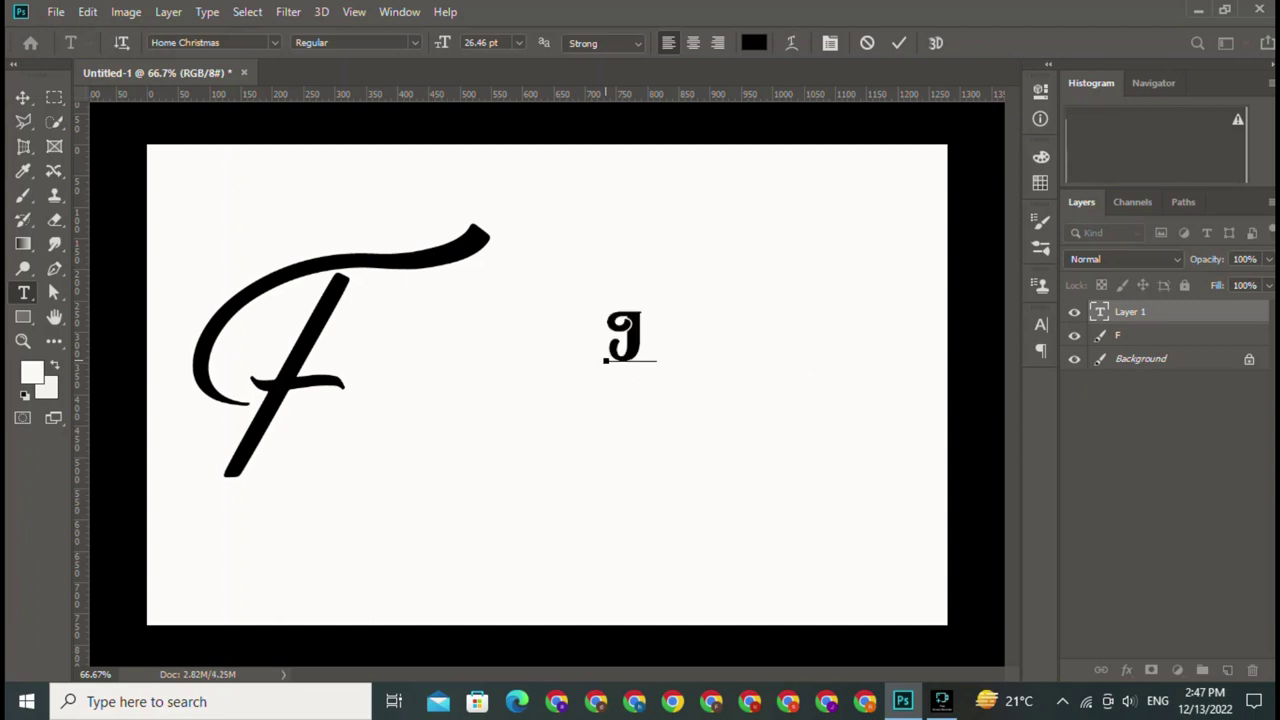
key("BackSpace")
type("J")
left_click(899, 42)
- Rasterize and enlarge the J, then undo both to restore the small text J
key("v")
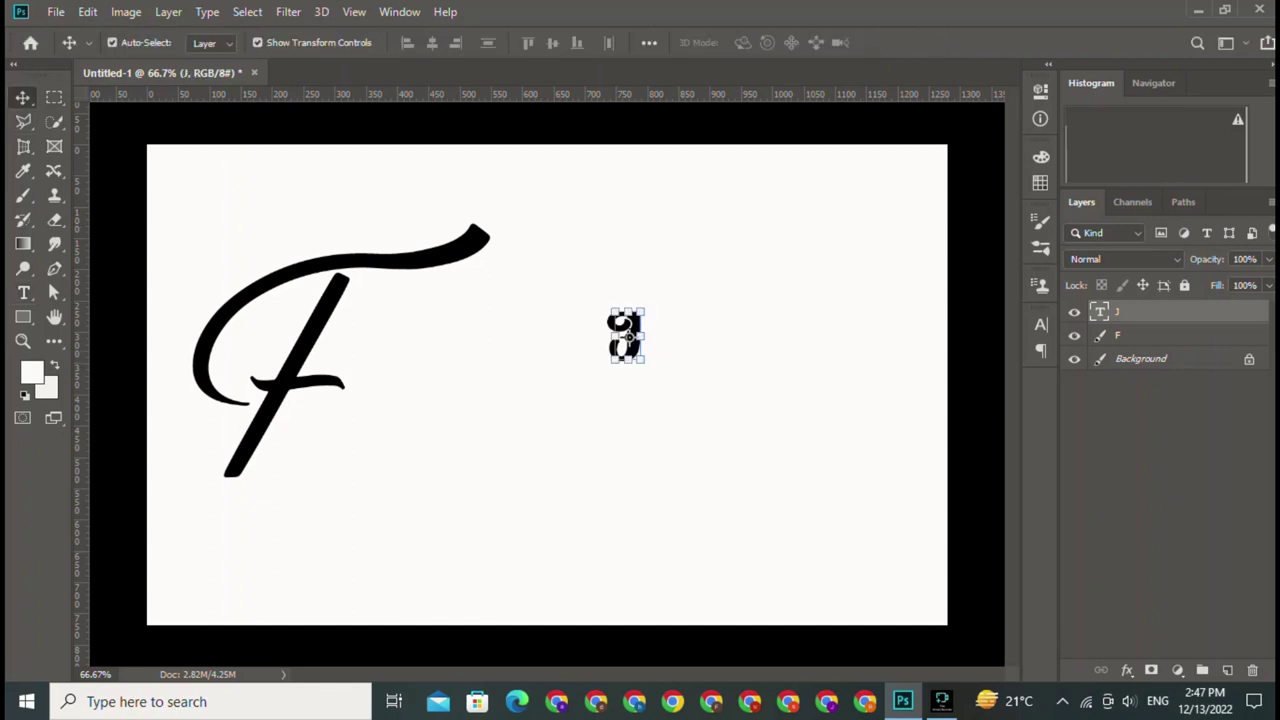
right_click(1145, 311)
left_click(940, 305)
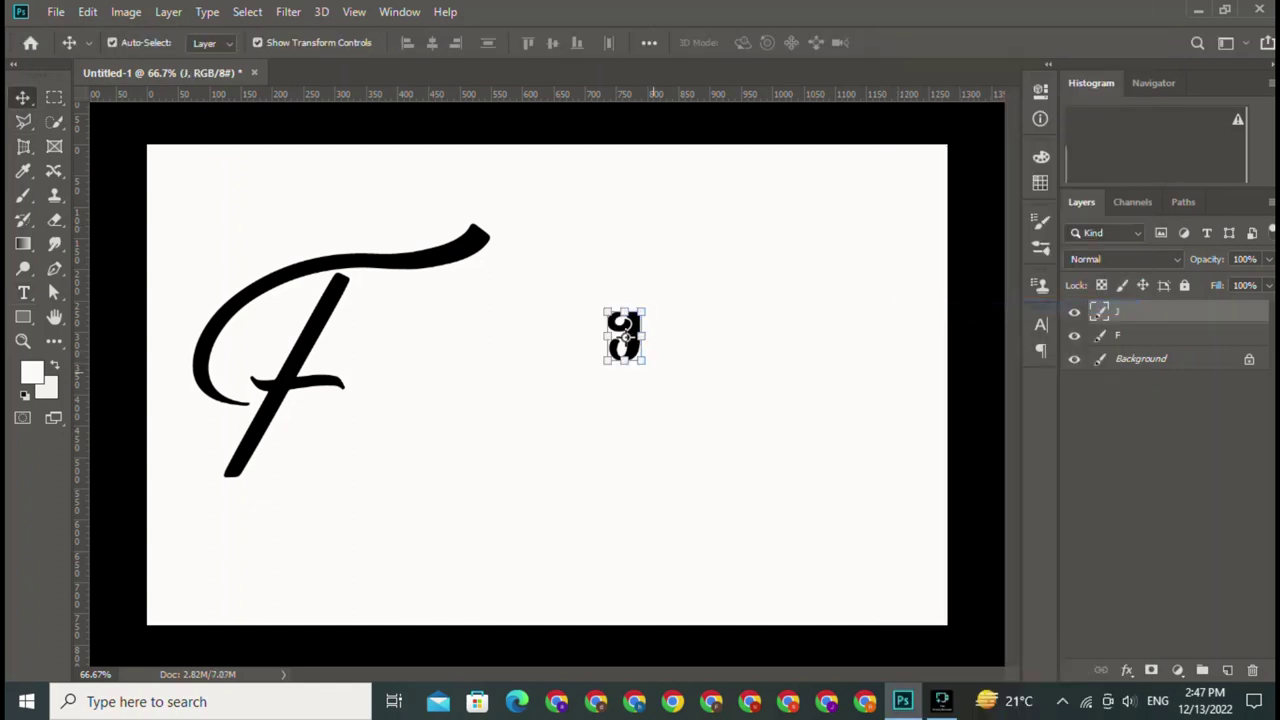
key("ctrl+t")
left_click_drag(645, 362, 809, 600)
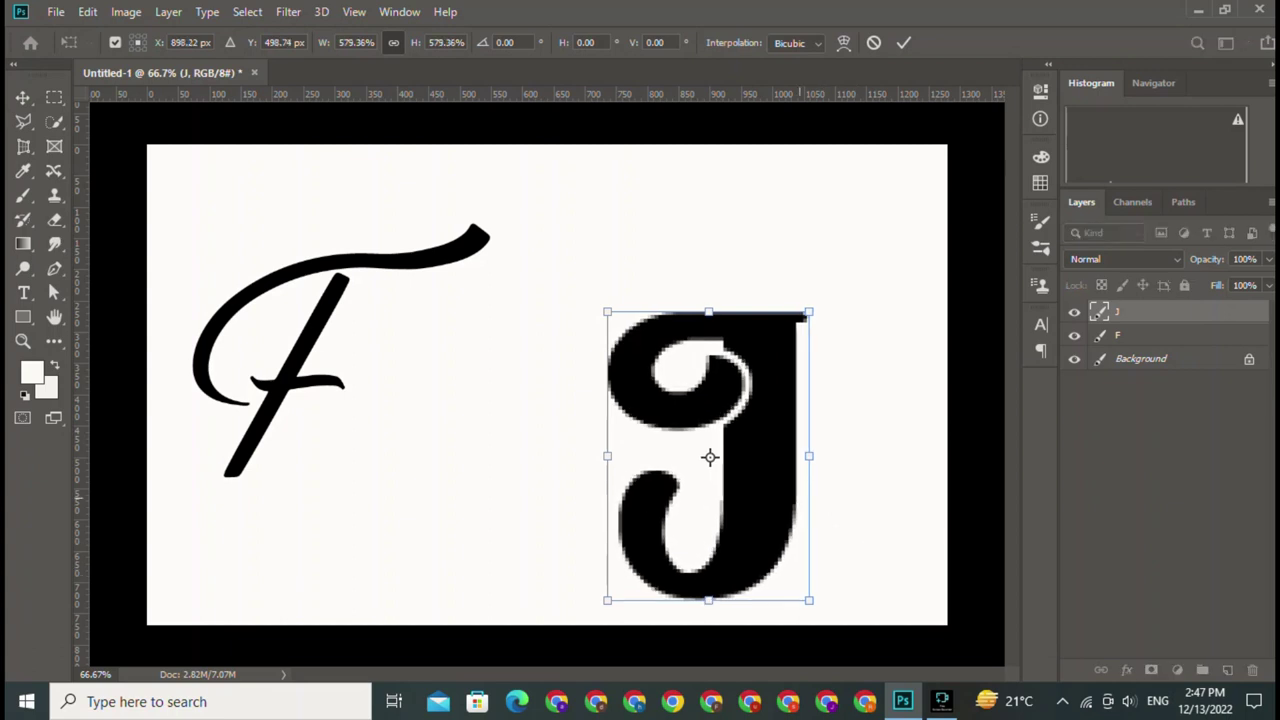
key("Return")
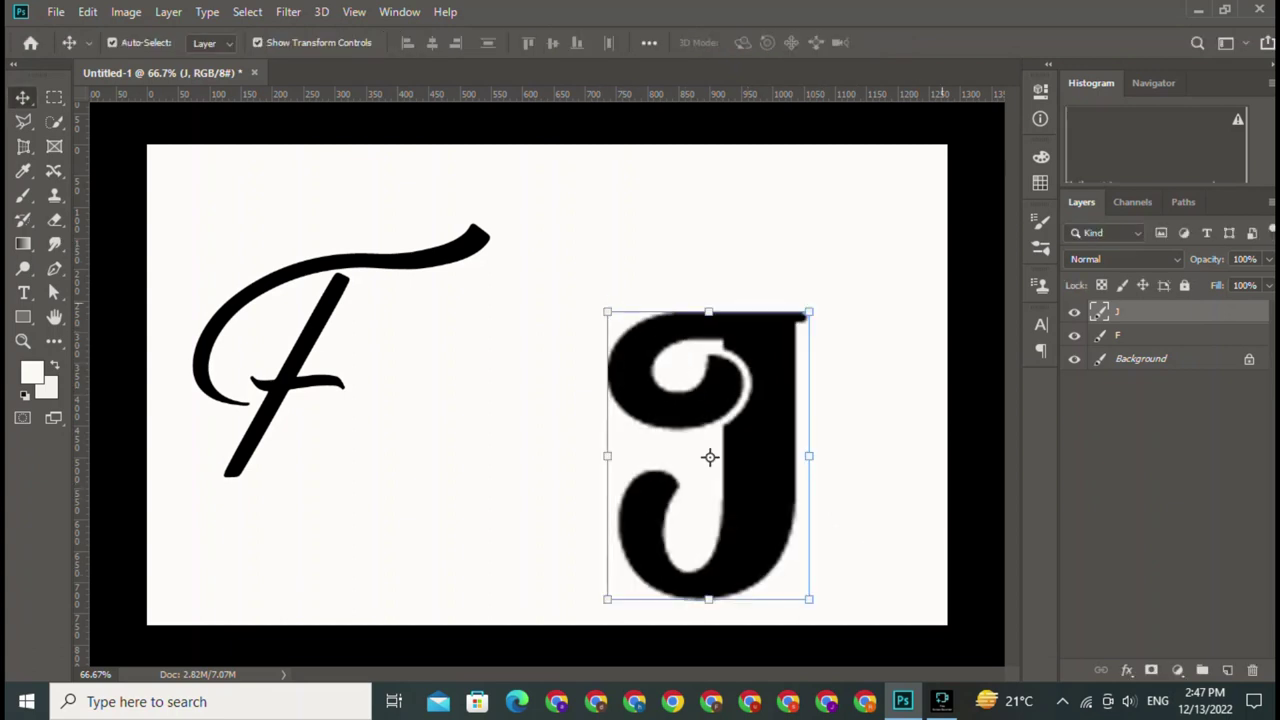
key("ctrl+z")
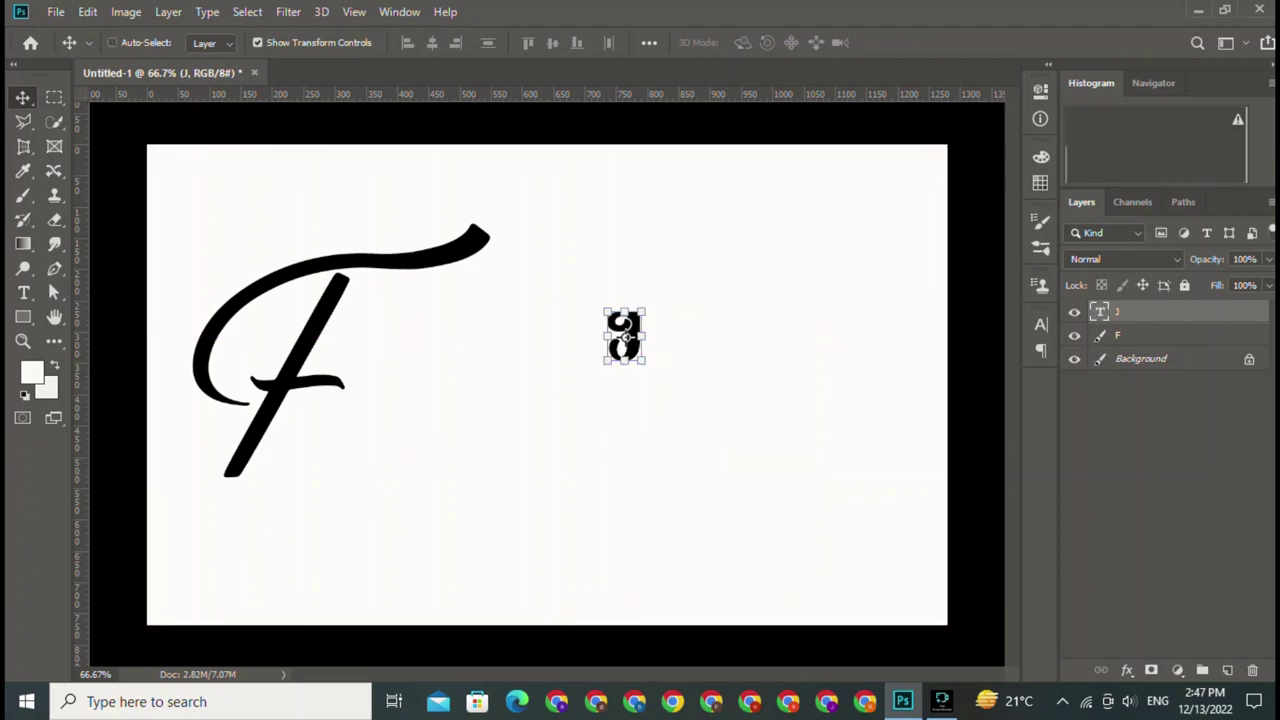
key("ctrl+z")
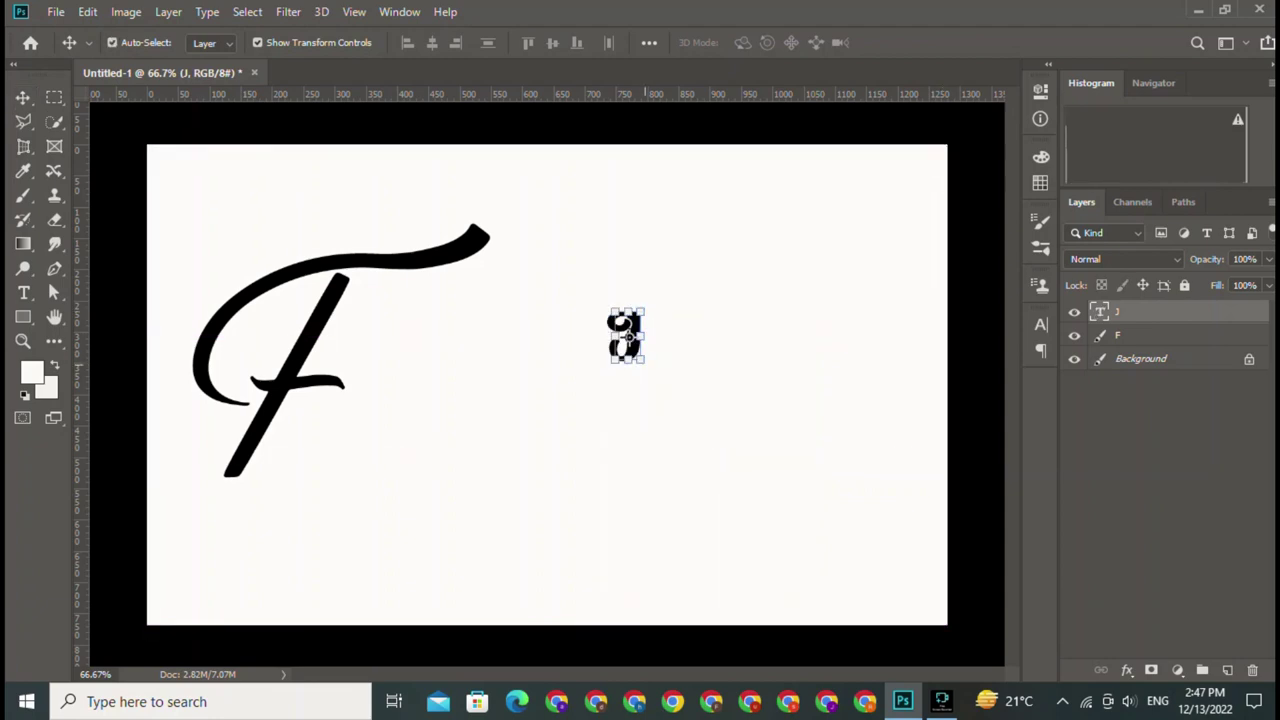
- Free-transform the J, enlarging it to about 725% over the F
key("ctrl+t")
mouse_move(626, 335)
left_mouse_down()
mouse_move(760, 490)
mouse_move(530, 315)
left_mouse_up()
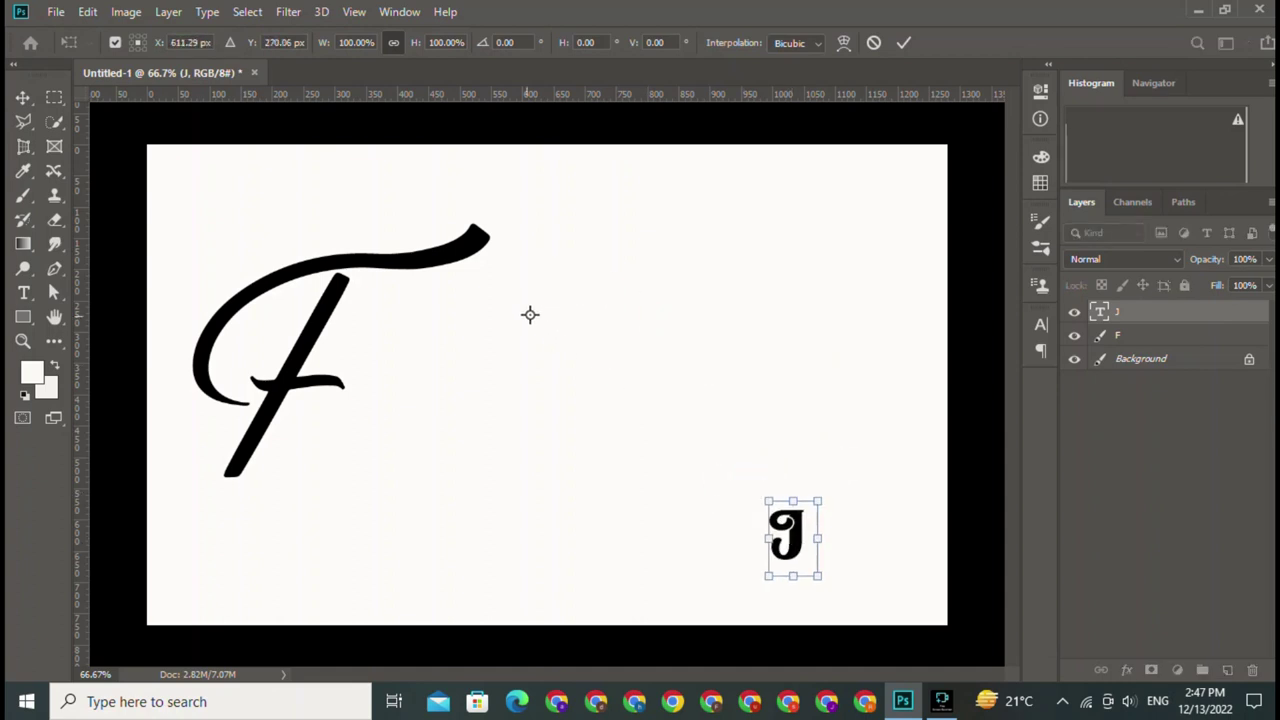
mouse_move(795, 540)
left_mouse_down()
mouse_move(530, 314)
mouse_move(765, 680)
left_mouse_up()
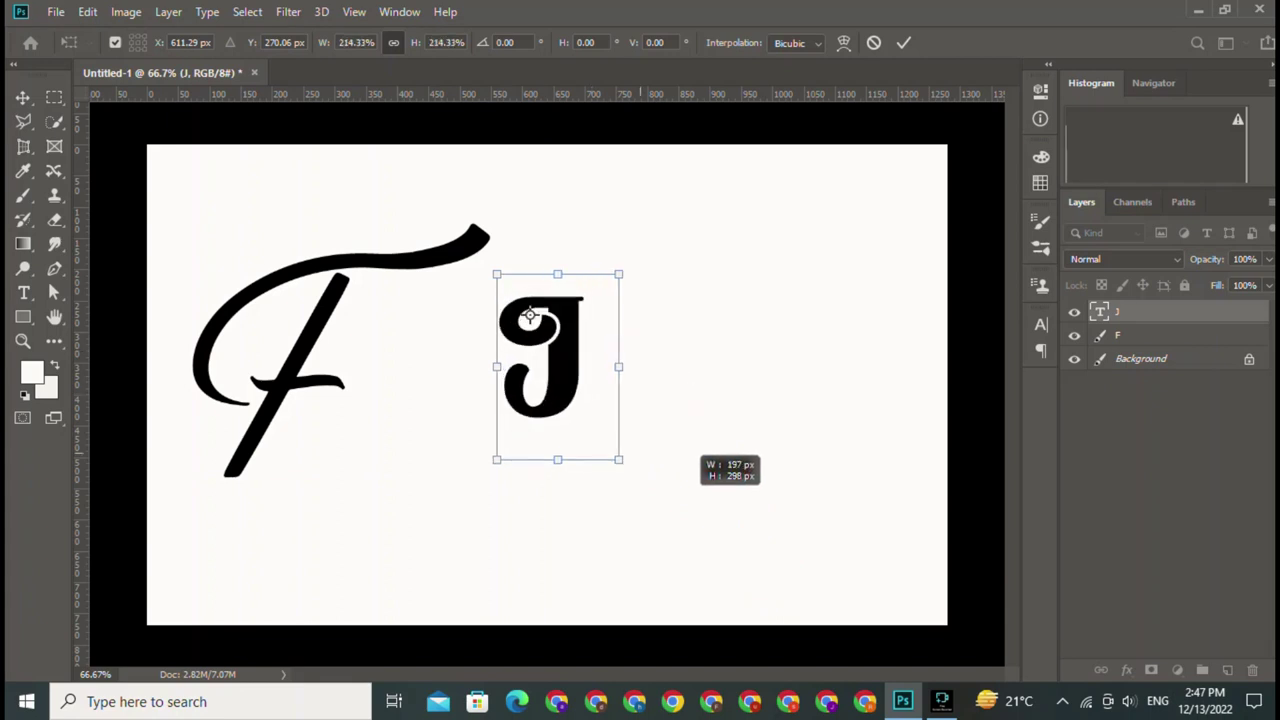
left_click_drag(630, 468, 530, 315)
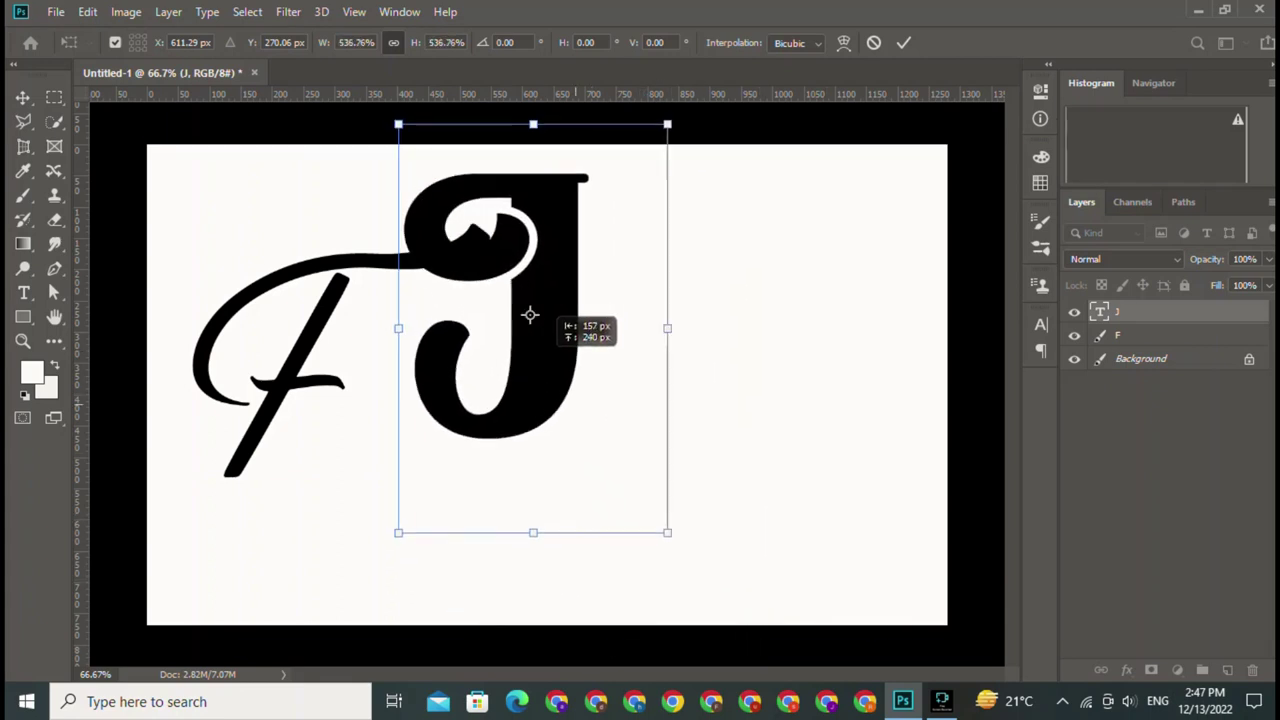
left_click_drag(665, 529, 760, 674)
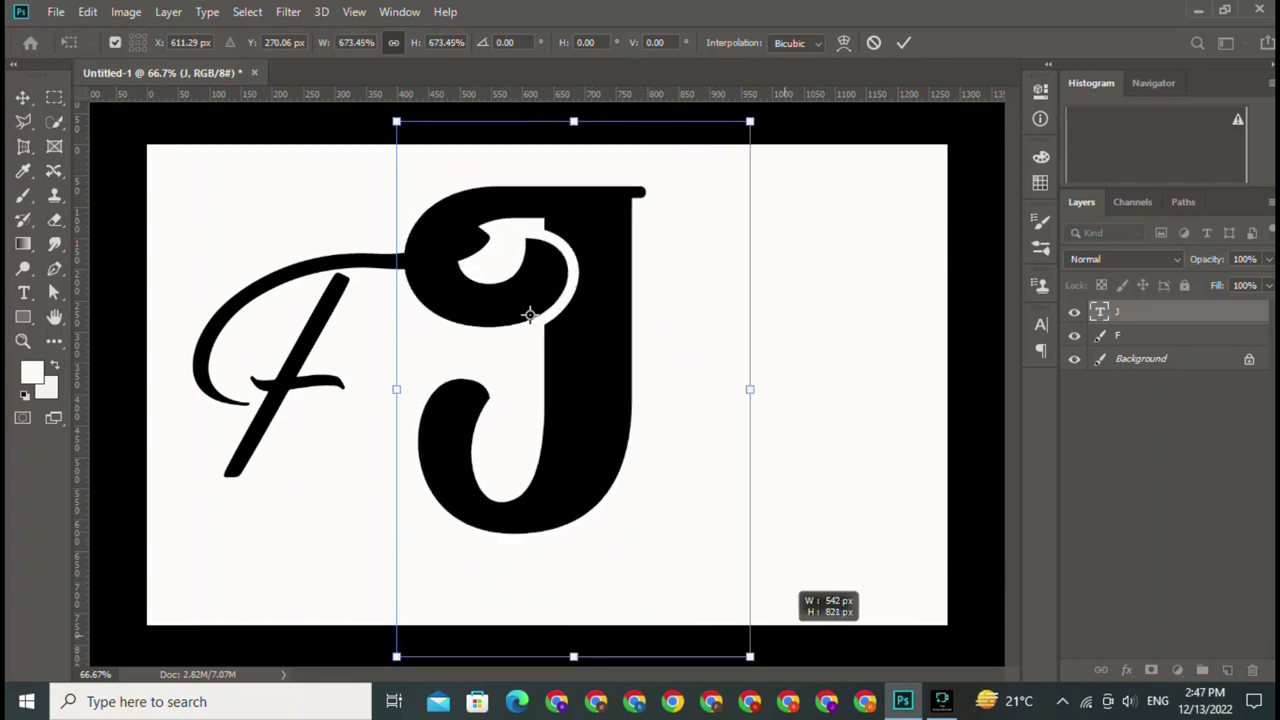
left_click_drag(530, 315, 561, 371)
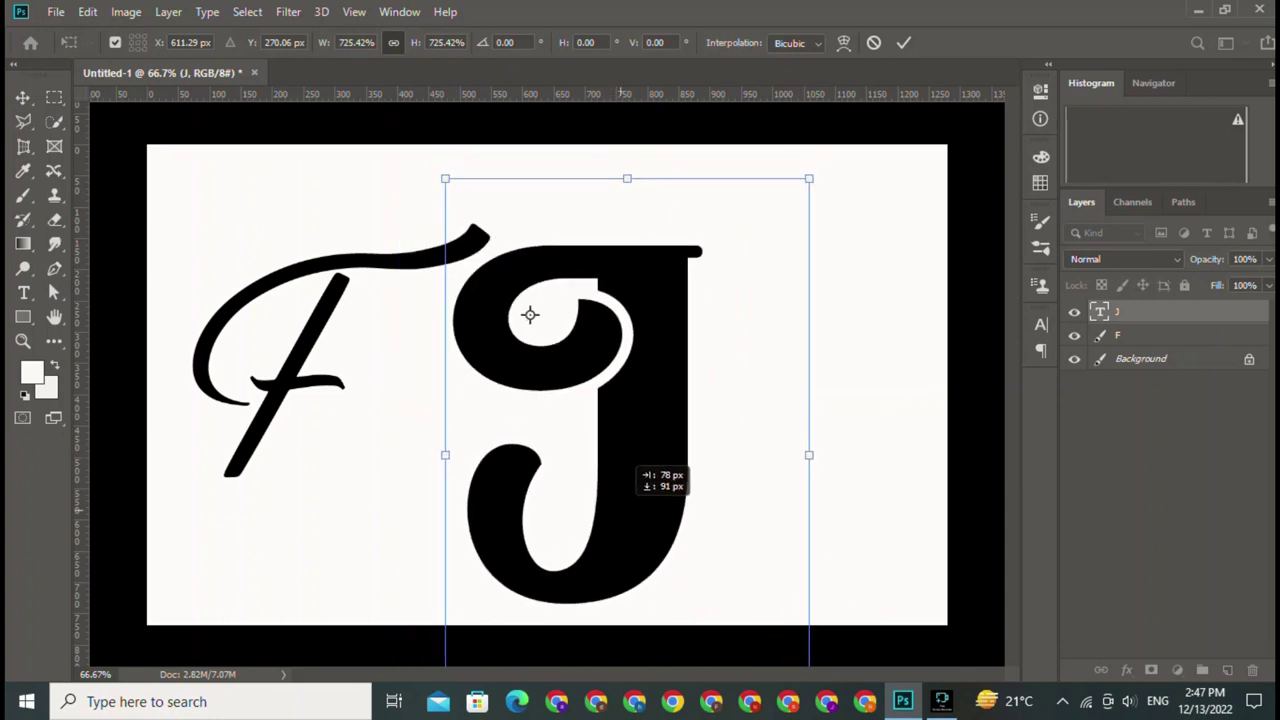
- Shrink the J and tuck its top beneath the F's sweeping stroke
left_click_drag(790, 178, 686, 337)
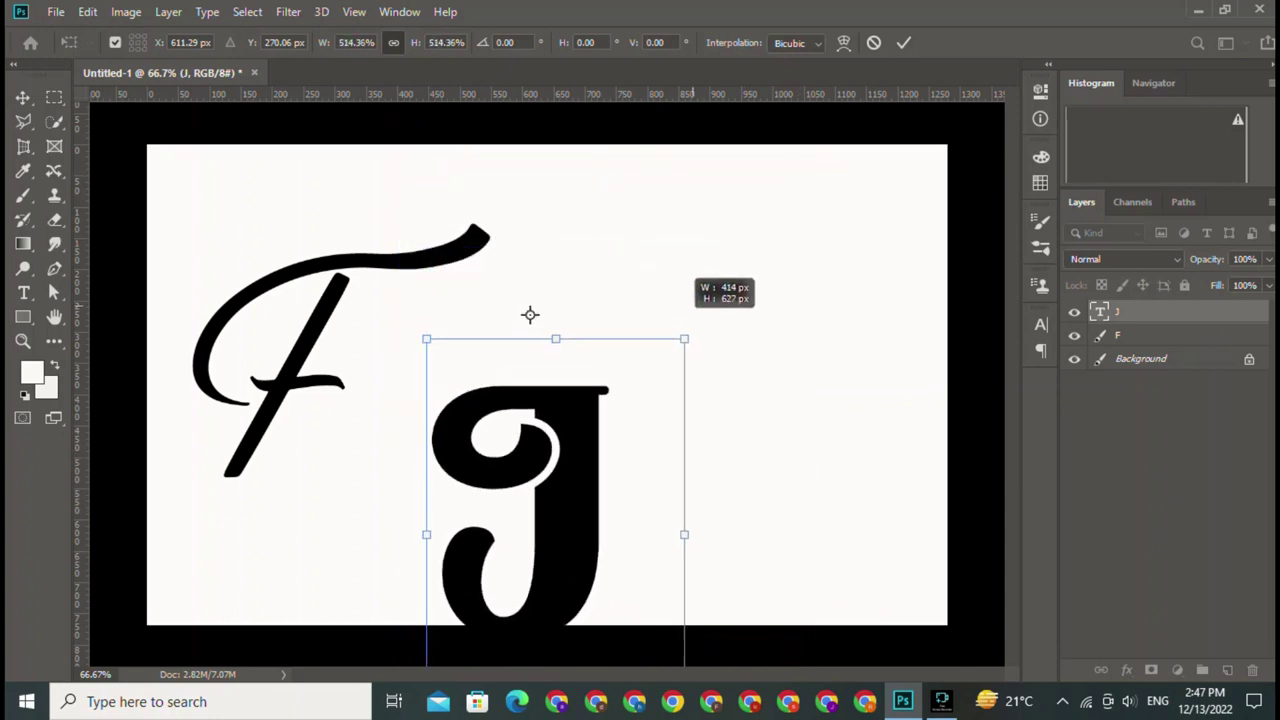
mouse_move(528, 492)
left_mouse_down()
mouse_move(505, 430)
mouse_move(416, 343)
mouse_move(391, 341)
mouse_move(425, 376)
left_mouse_up()
left_click_drag(581, 241, 551, 286)
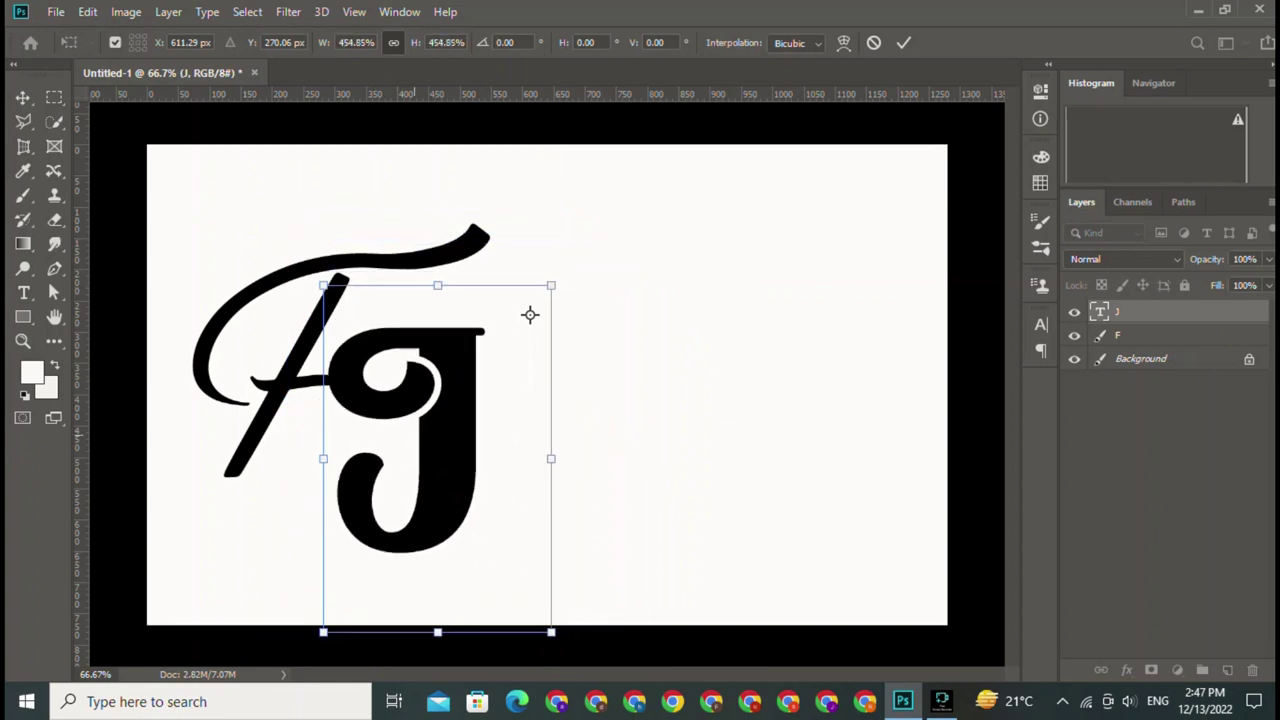
left_click_drag(430, 400, 391, 316)
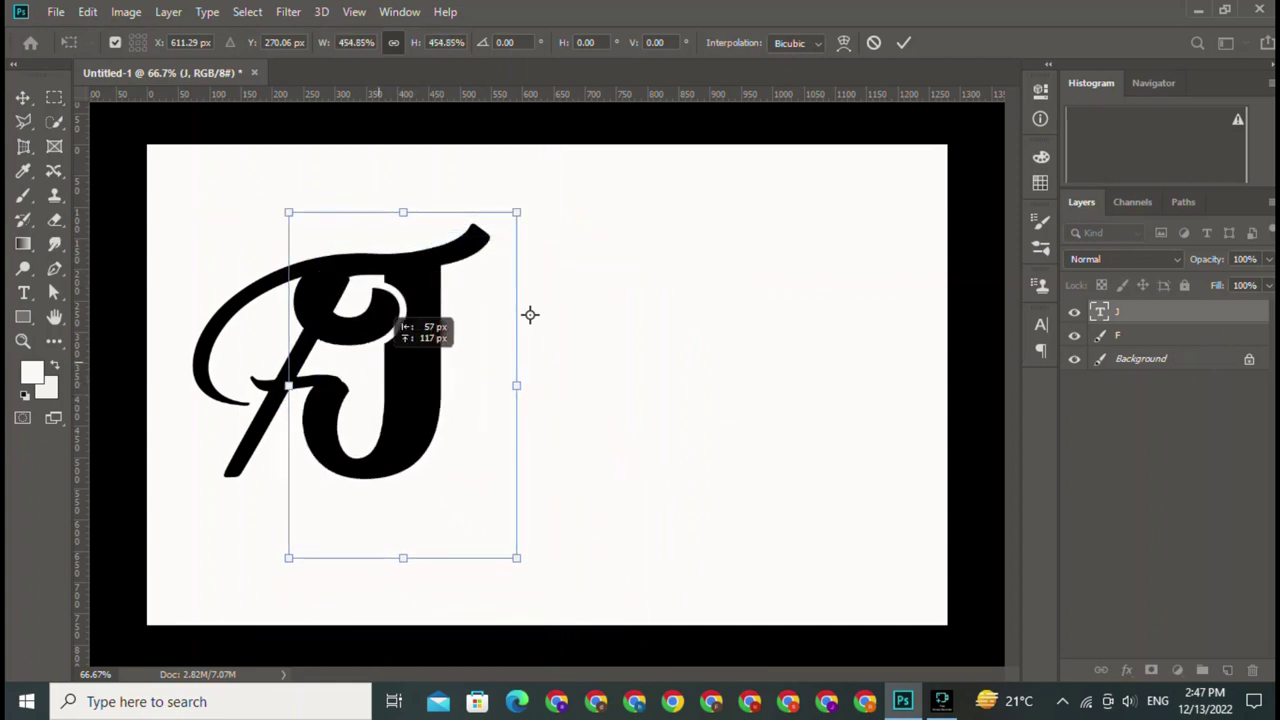
mouse_move(450, 226)
left_mouse_down()
mouse_move(450, 240)
mouse_move(514, 263)
left_mouse_up()
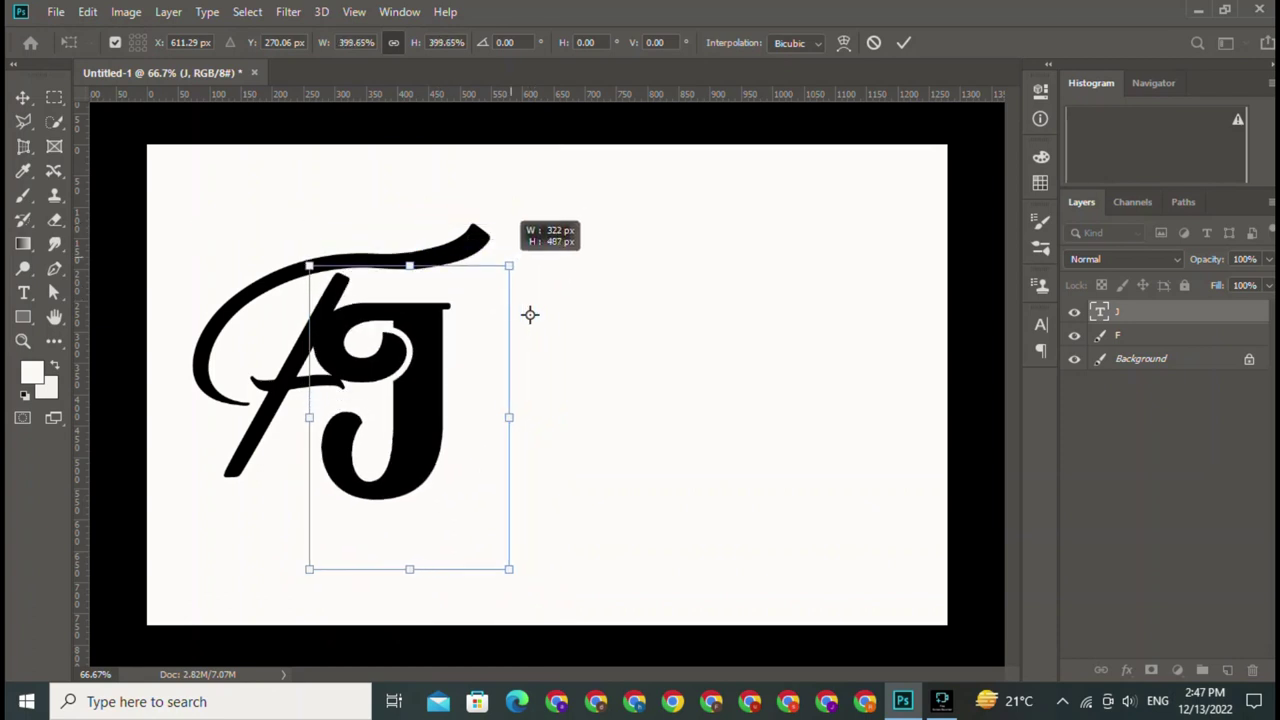
left_click_drag(435, 341, 415, 323)
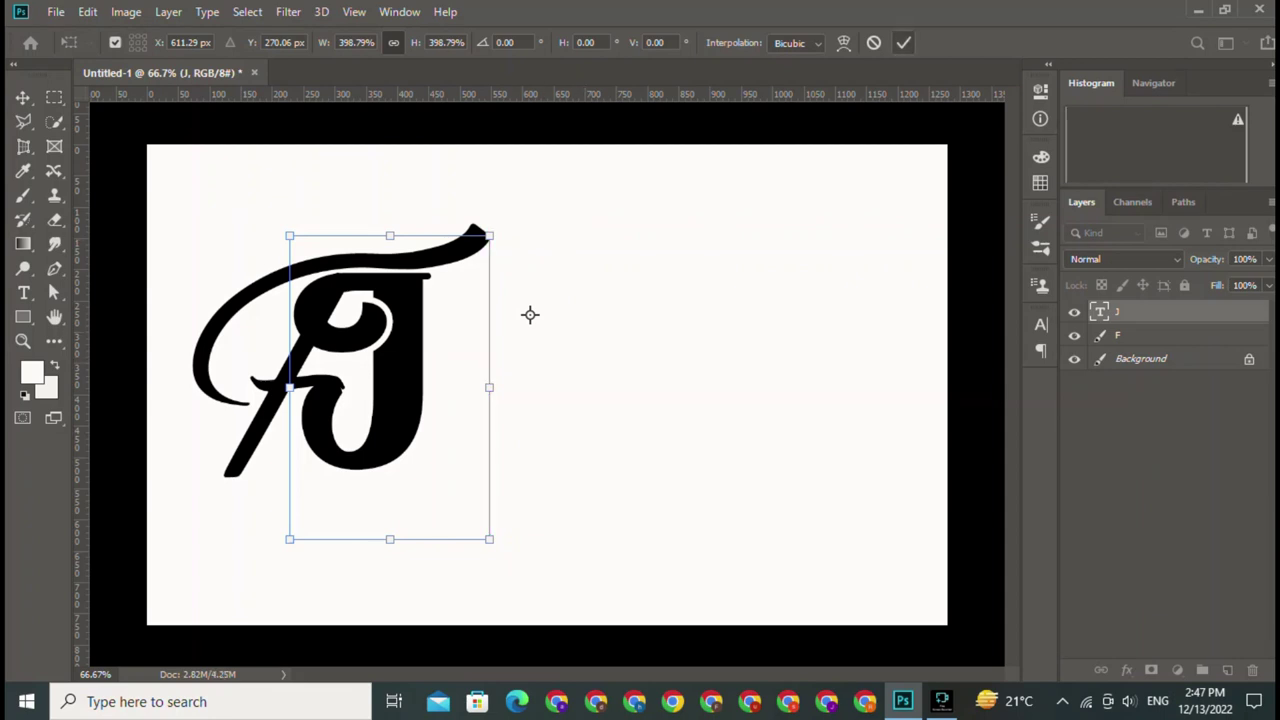
key("Return")
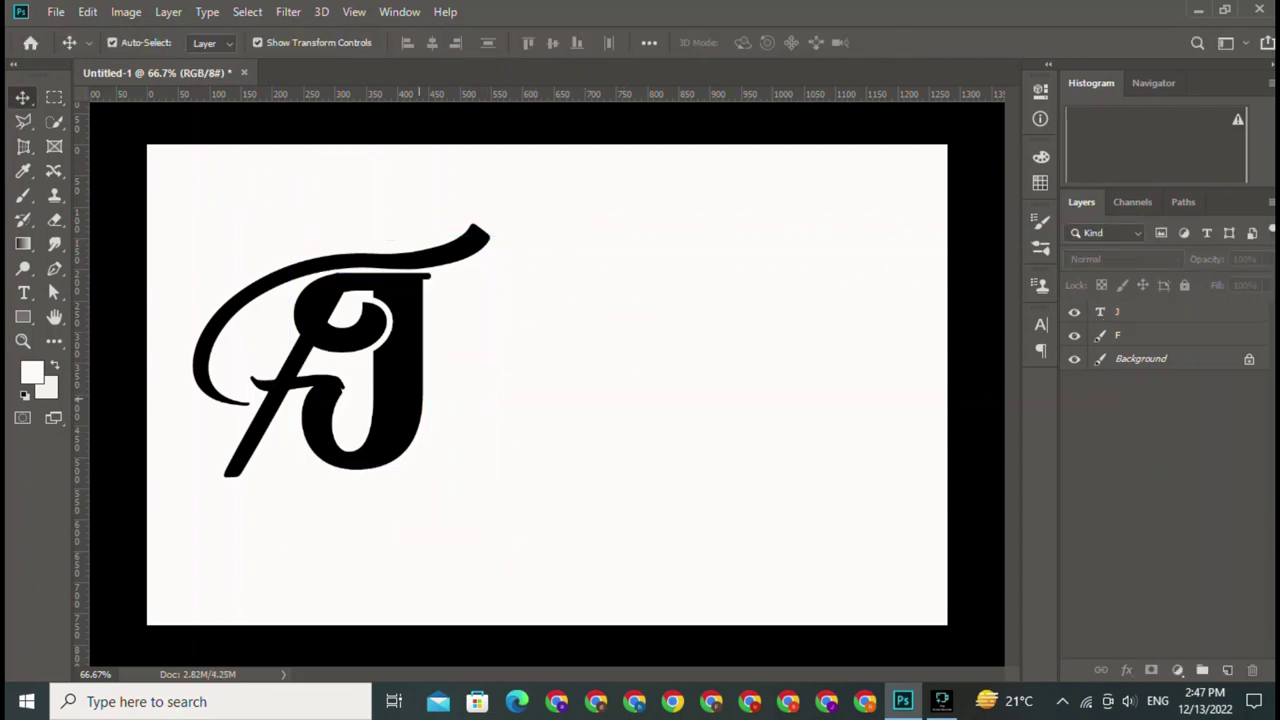
- Nudge the J a couple of pixels right and up, then select the F layer
left_click(380, 372)
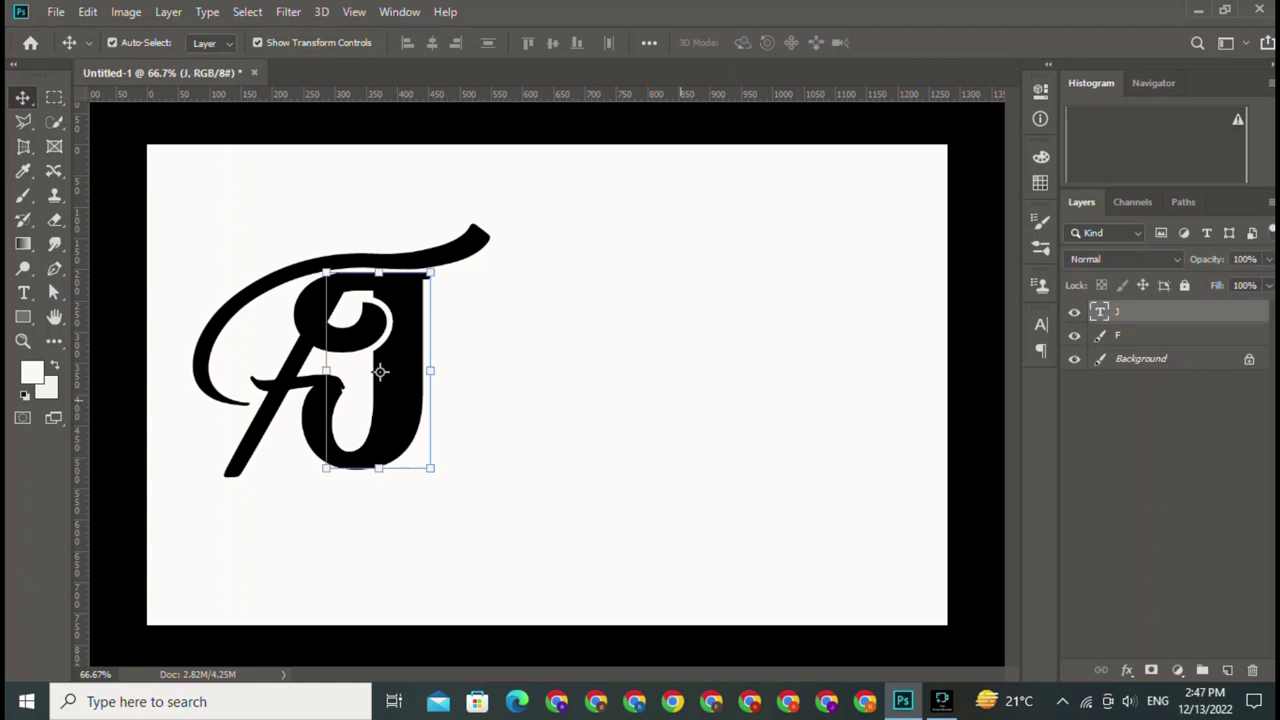
left_click_drag(380, 372, 382, 372)
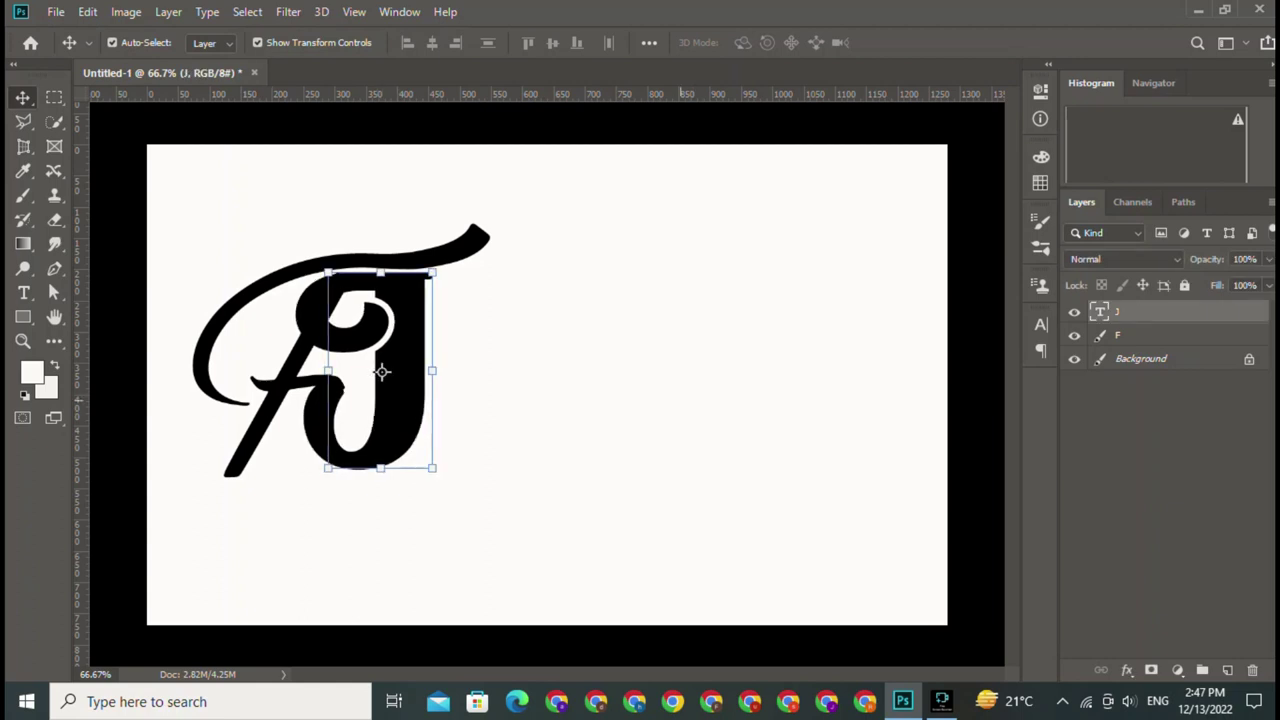
left_click_drag(382, 372, 381, 370)
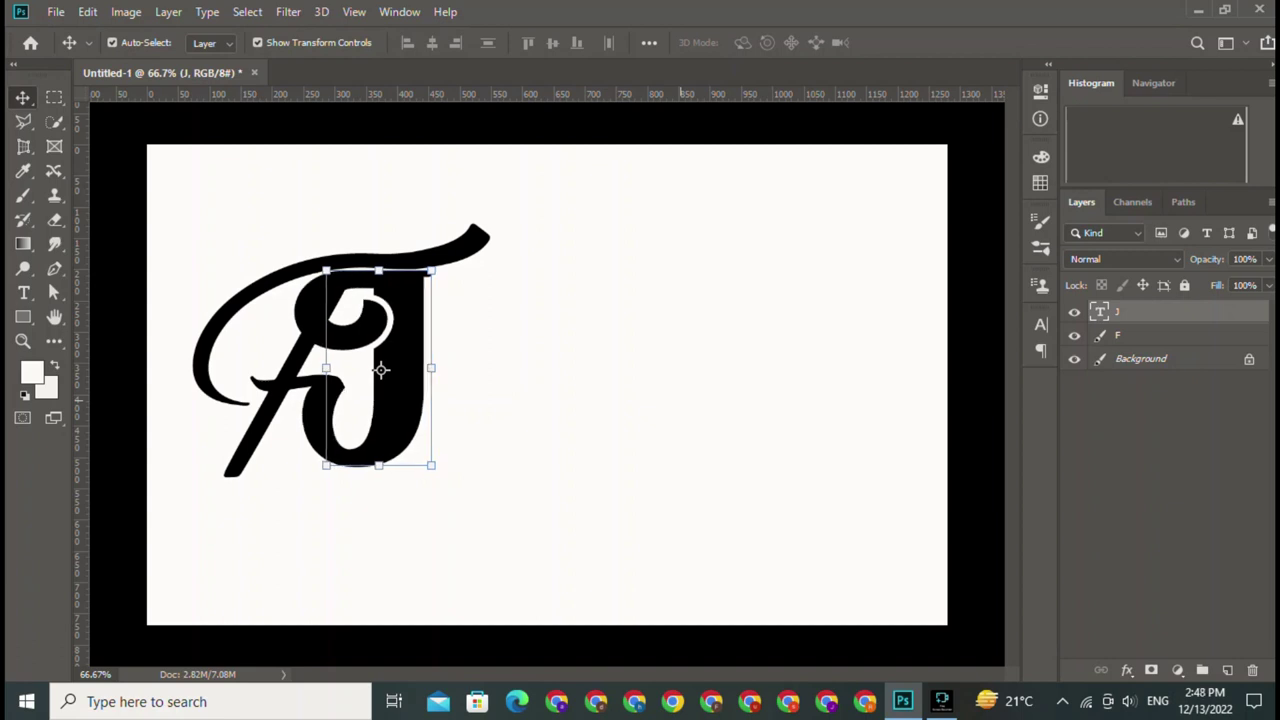
left_click(537, 370)
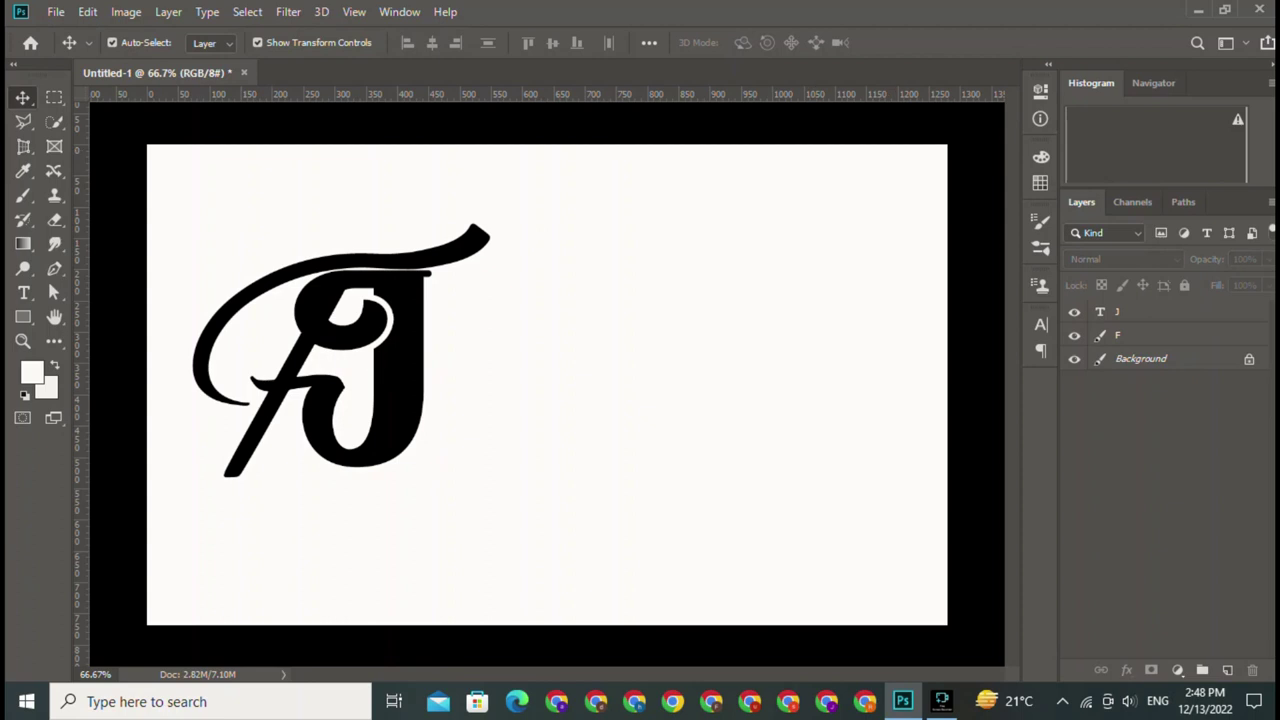
left_click(381, 370)
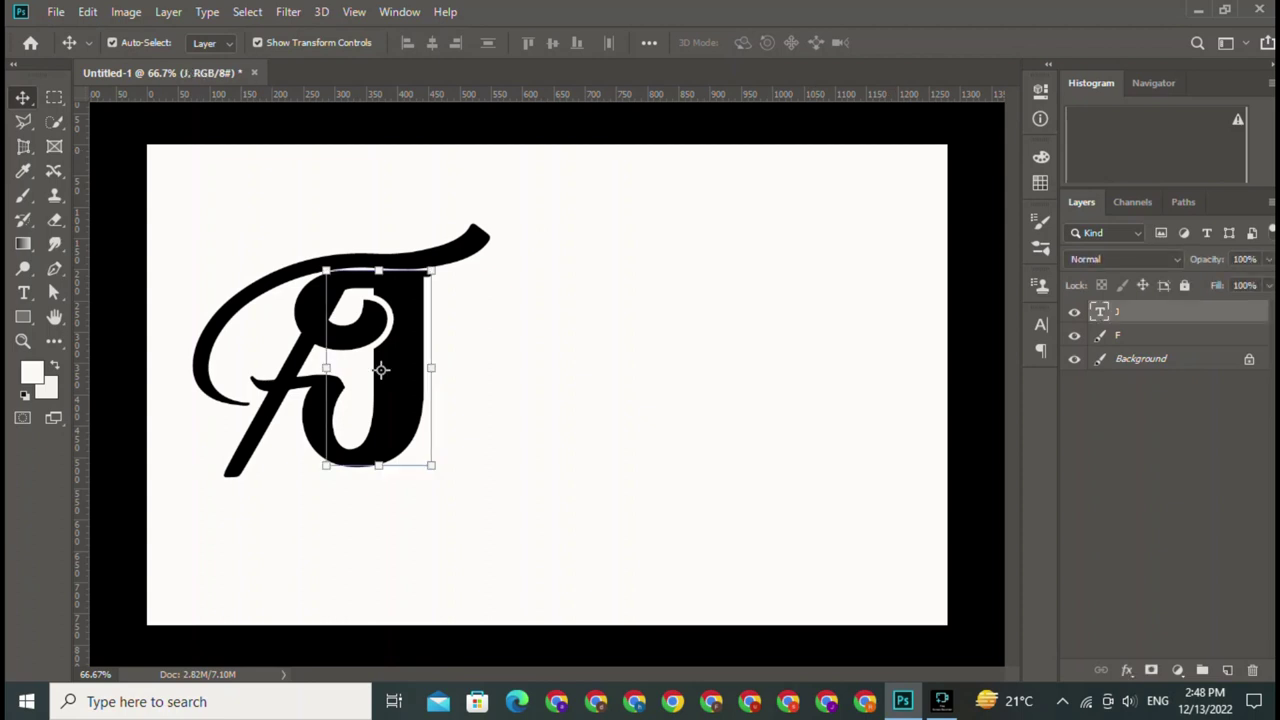
left_click(342, 350)
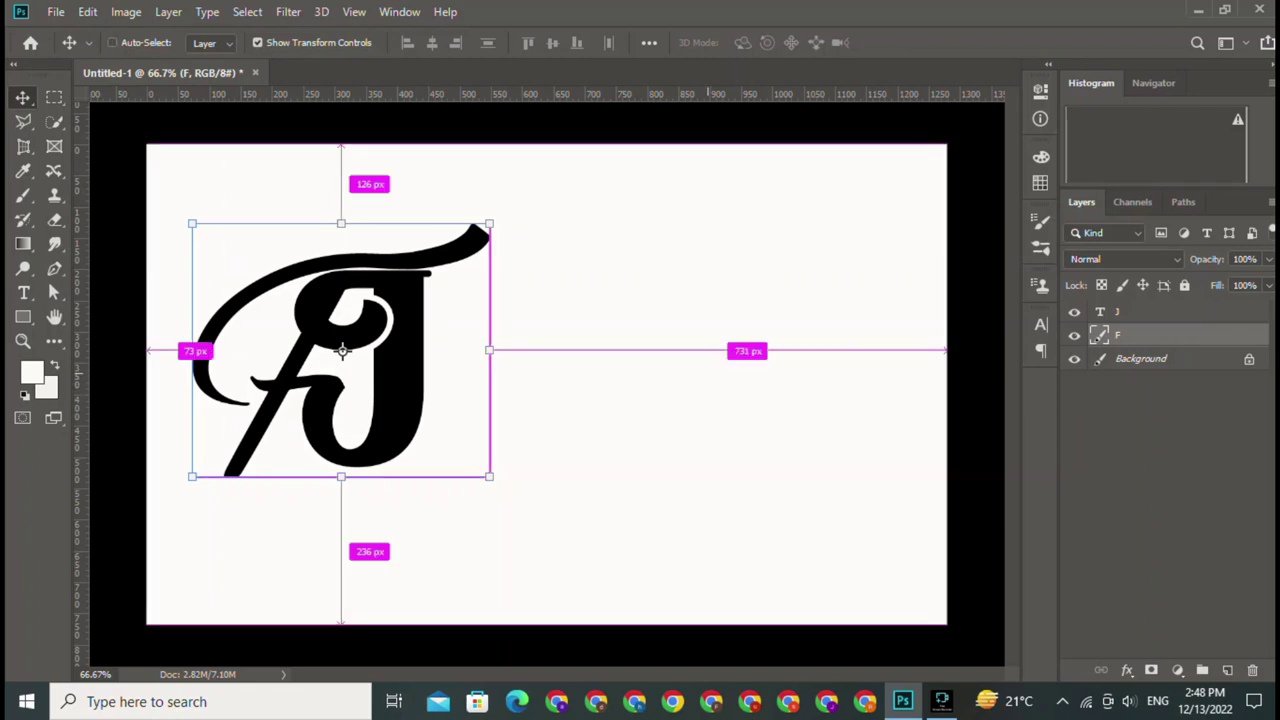
- Group the F into Group 1 and move the J into the same group
key("ctrl+g")
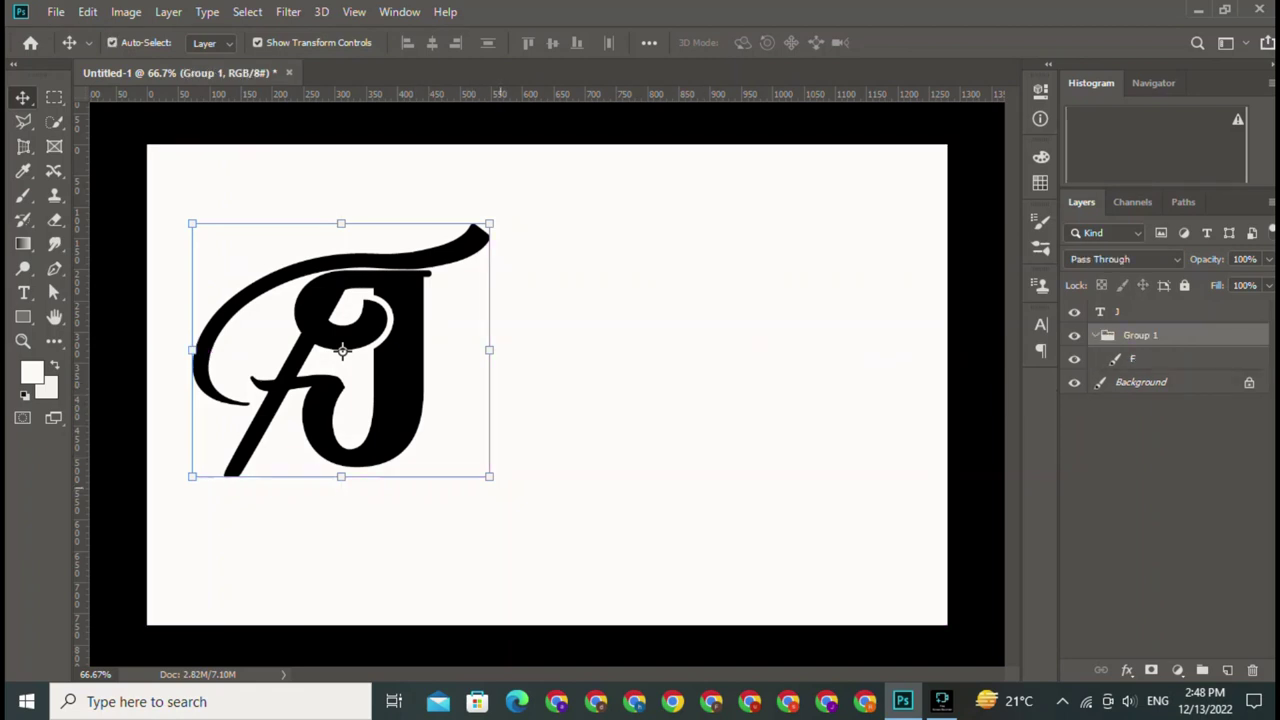
left_click_drag(489, 476, 660, 620)
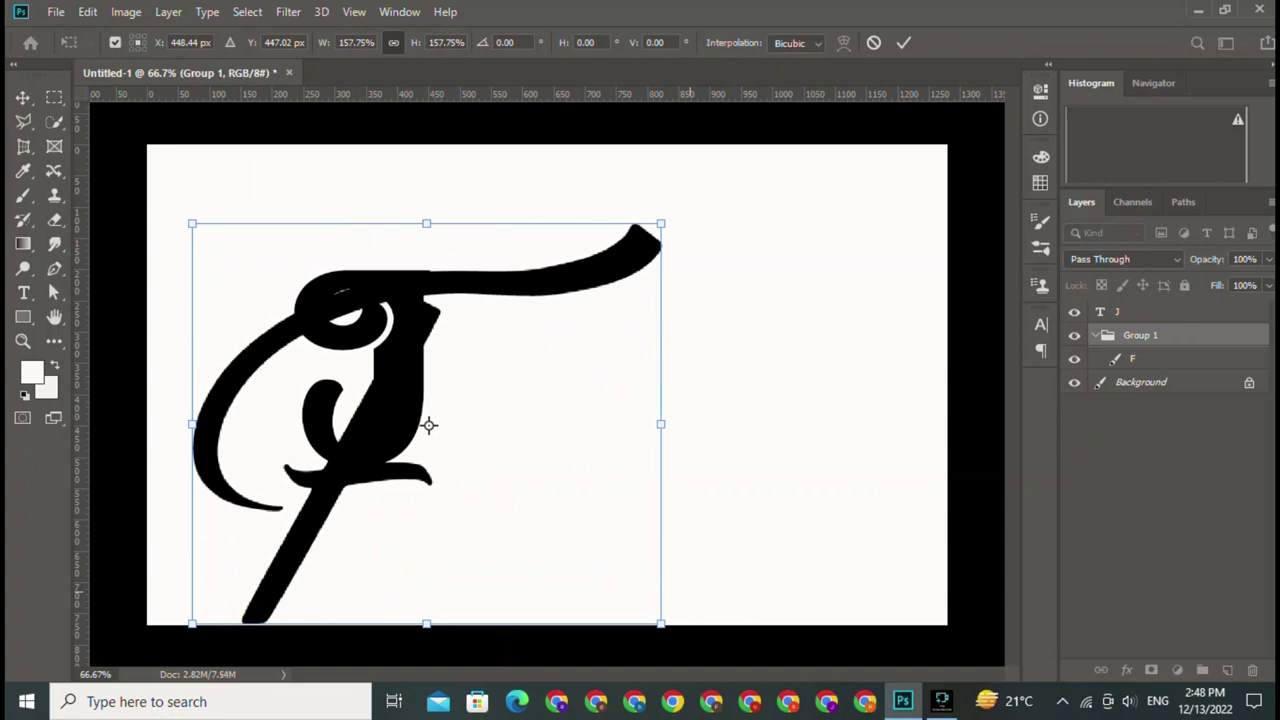
key("Return")
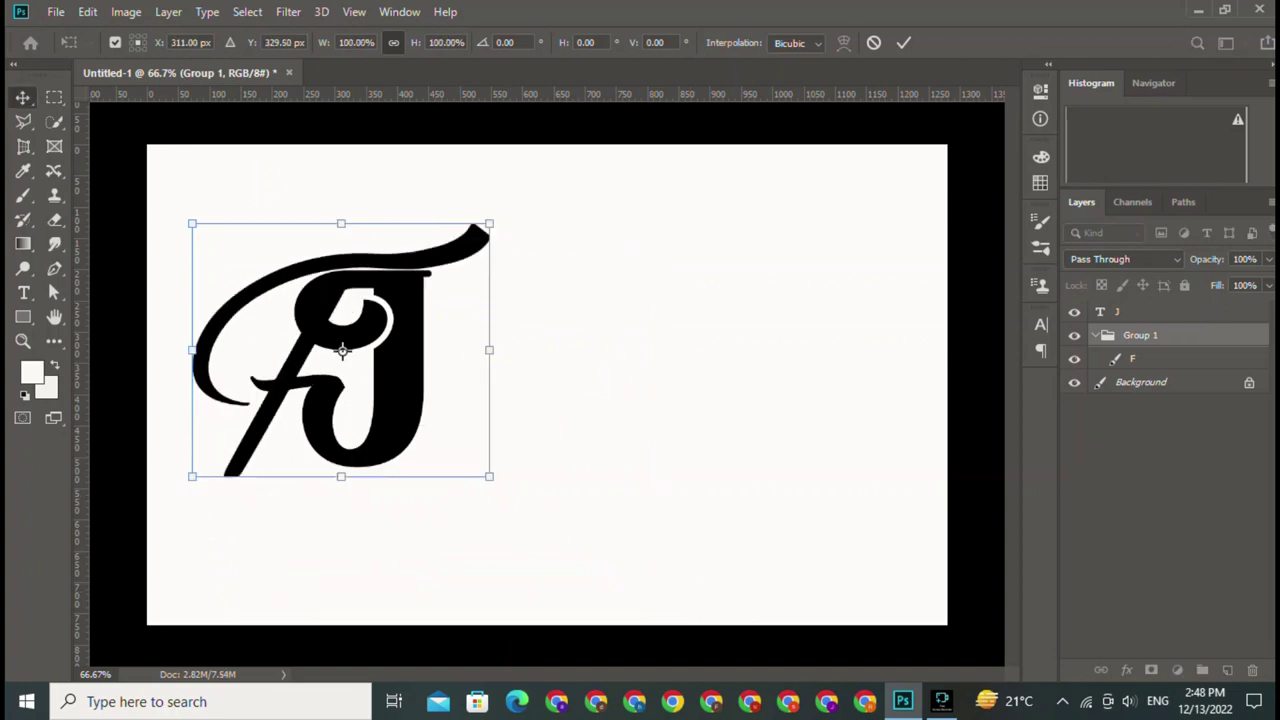
left_click(381, 370)
key("ctrl+bracketleft")
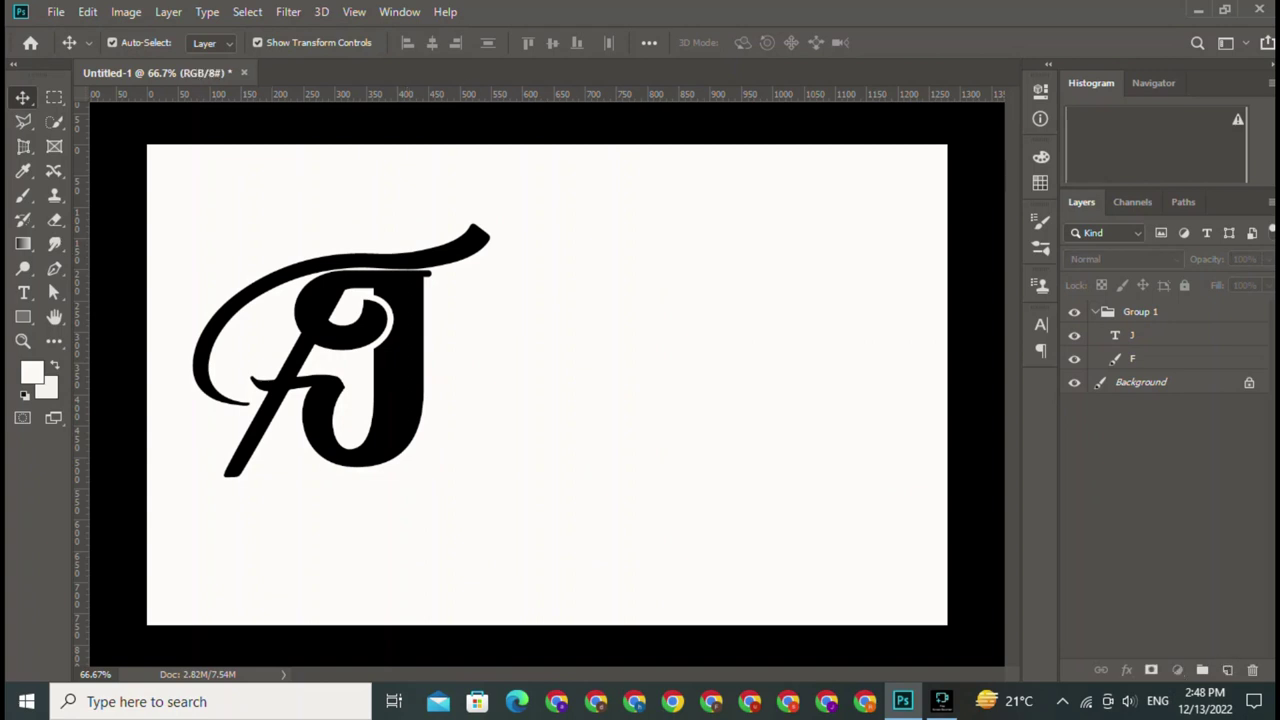
- Select both letters, enlarge them together and centre them on the canvas
left_click(380, 366)
left_click(342, 350)
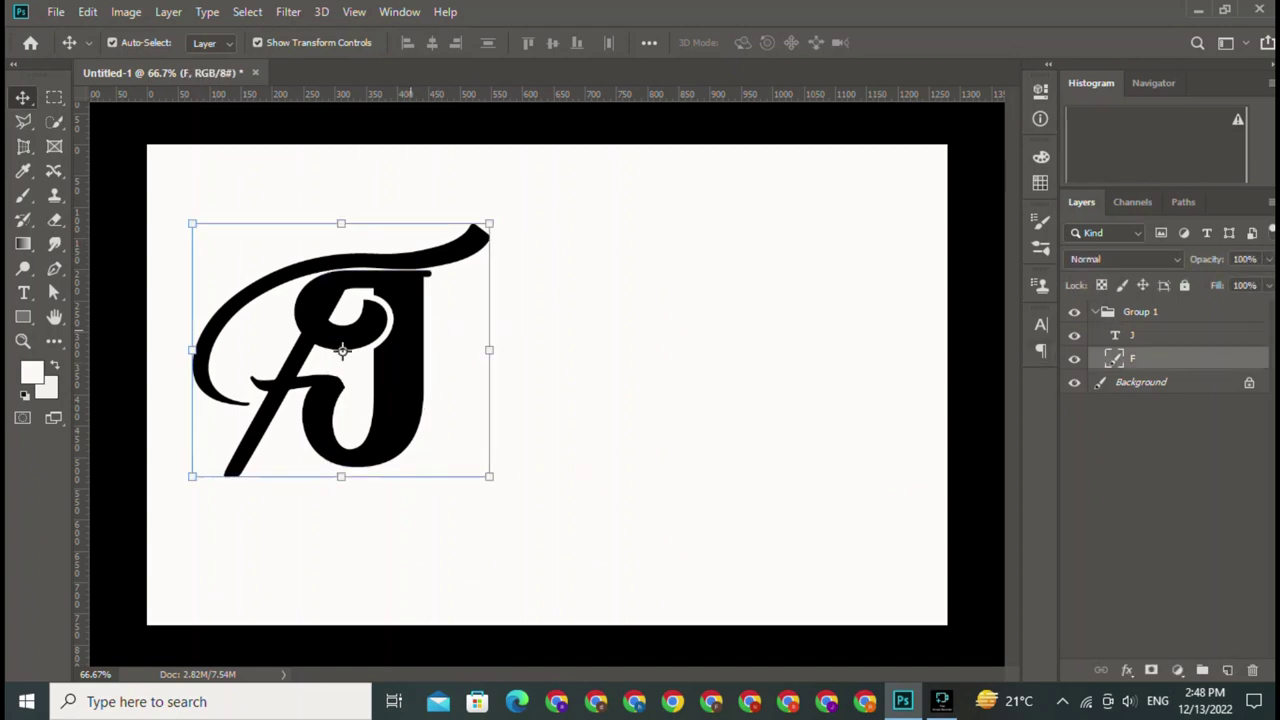
left_click_drag(342, 350, 528, 350)
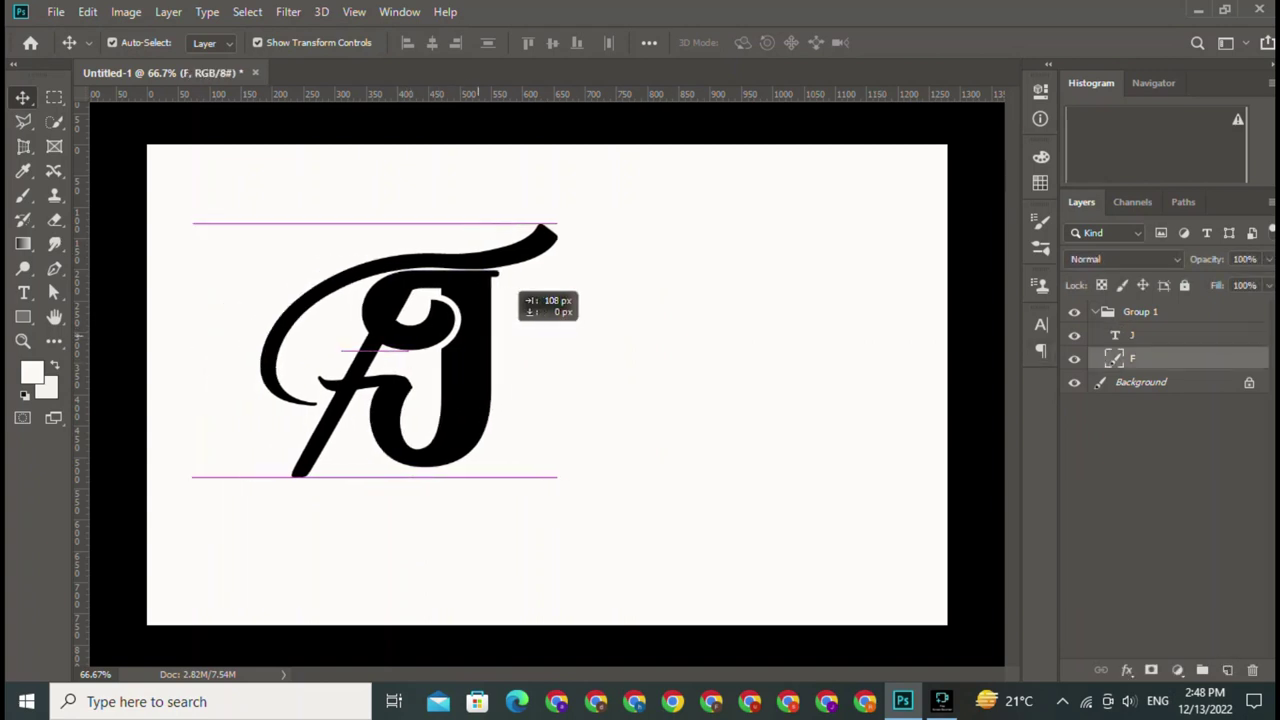
left_click_drag(676, 476, 845, 621)
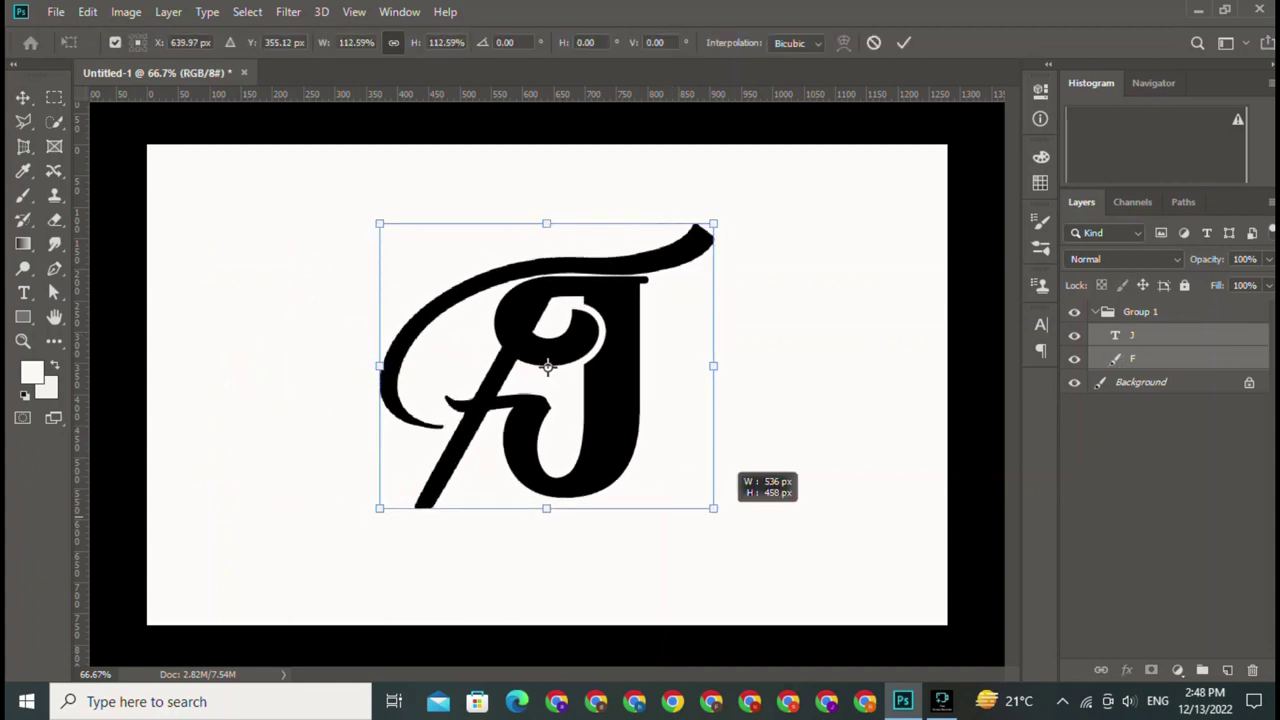
left_click_drag(614, 423, 547, 364)
type("640")
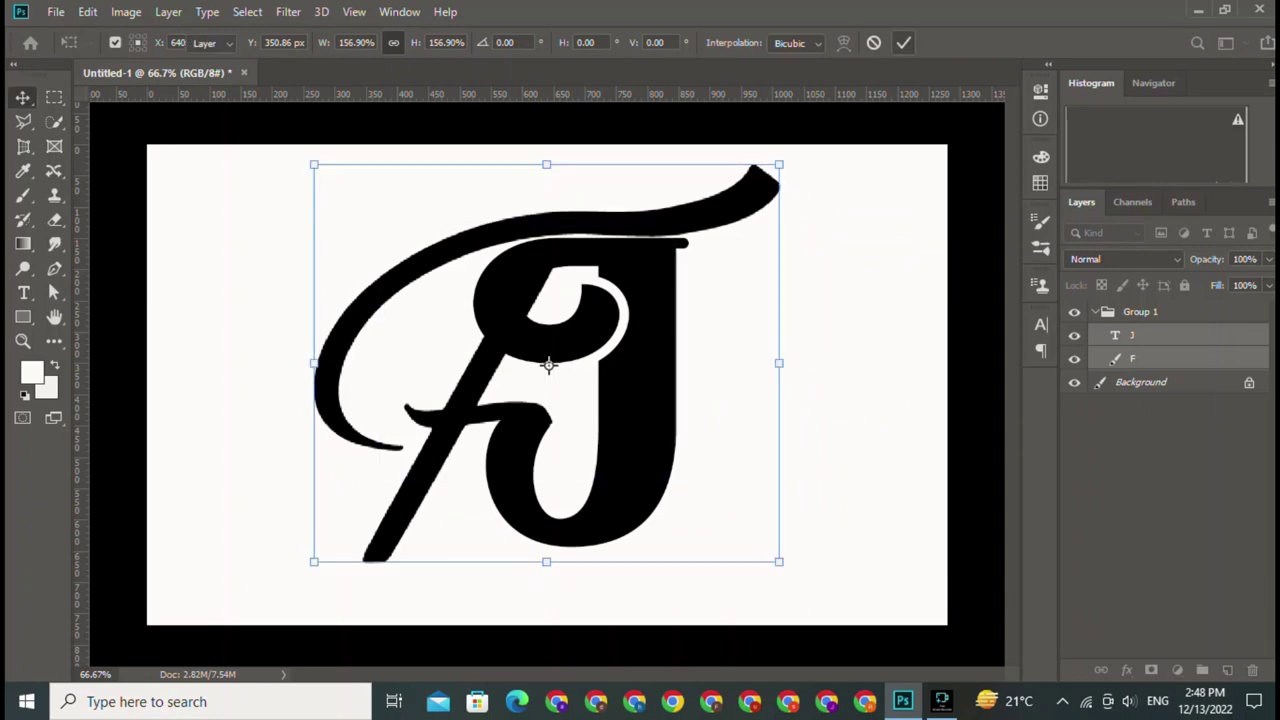
key("Return")
- Shrink the FJ monogram to about 85.49% and re-centre it on the canvas
left_click(608, 393)
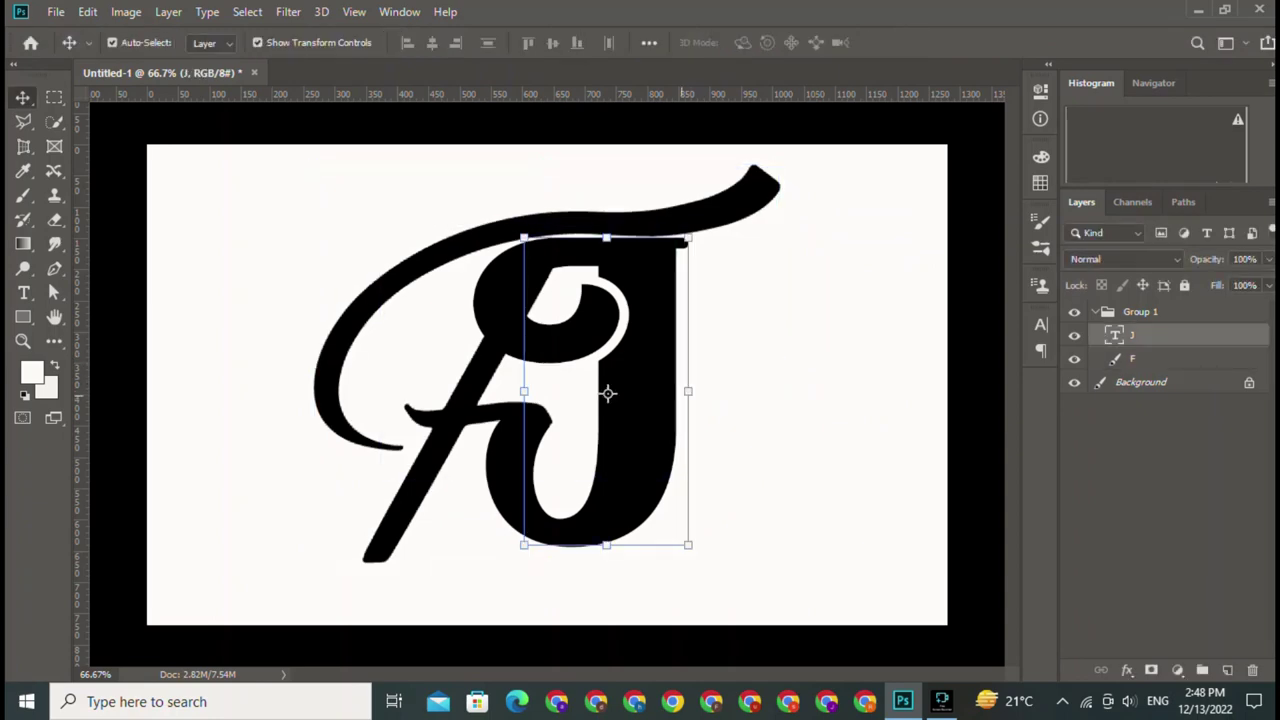
left_click_drag(337, 175, 606, 413)
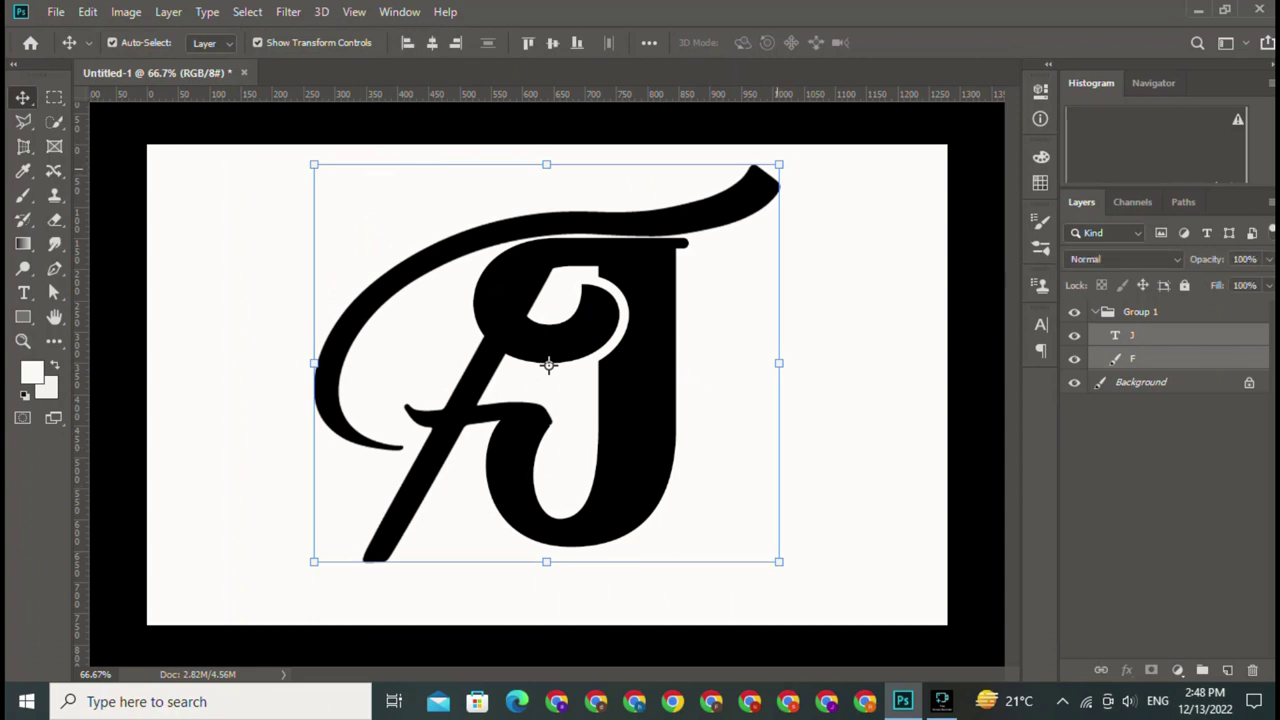
key("ctrl+t")
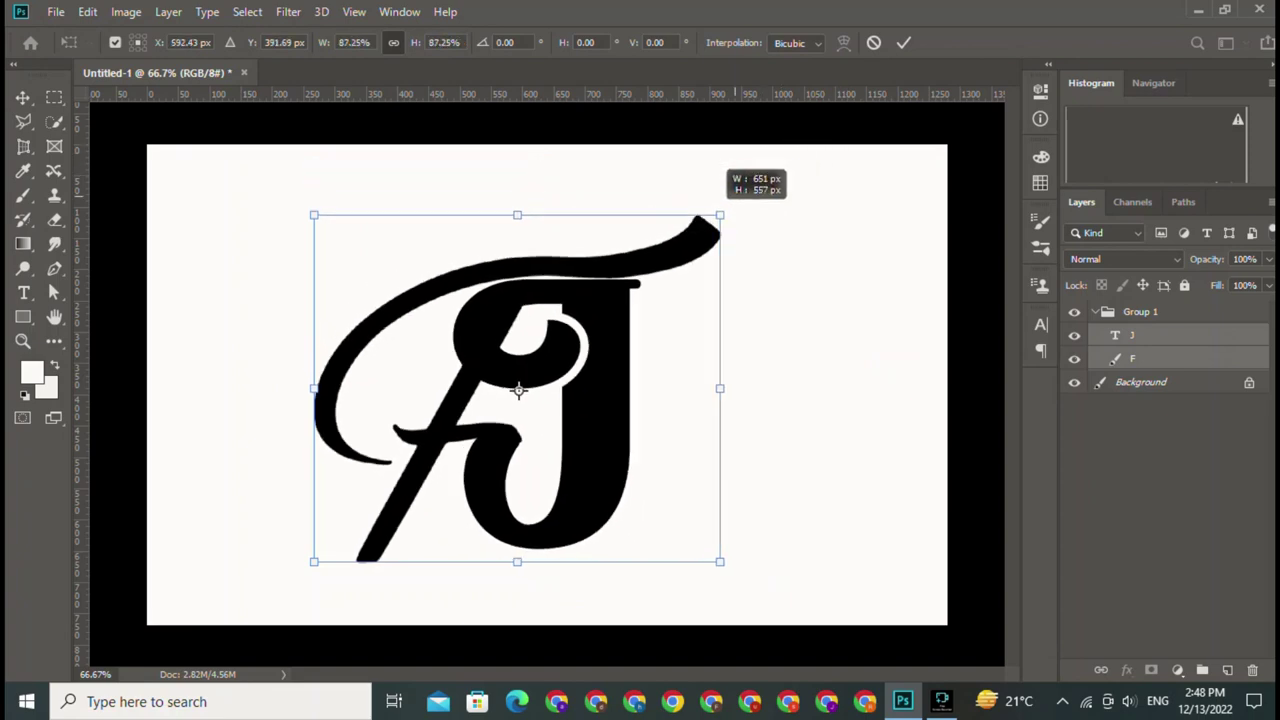
left_click_drag(779, 164, 711, 222)
mouse_move(512, 394)
left_mouse_down()
mouse_move(514, 328)
mouse_move(567, 340)
left_mouse_up()
key("Return")
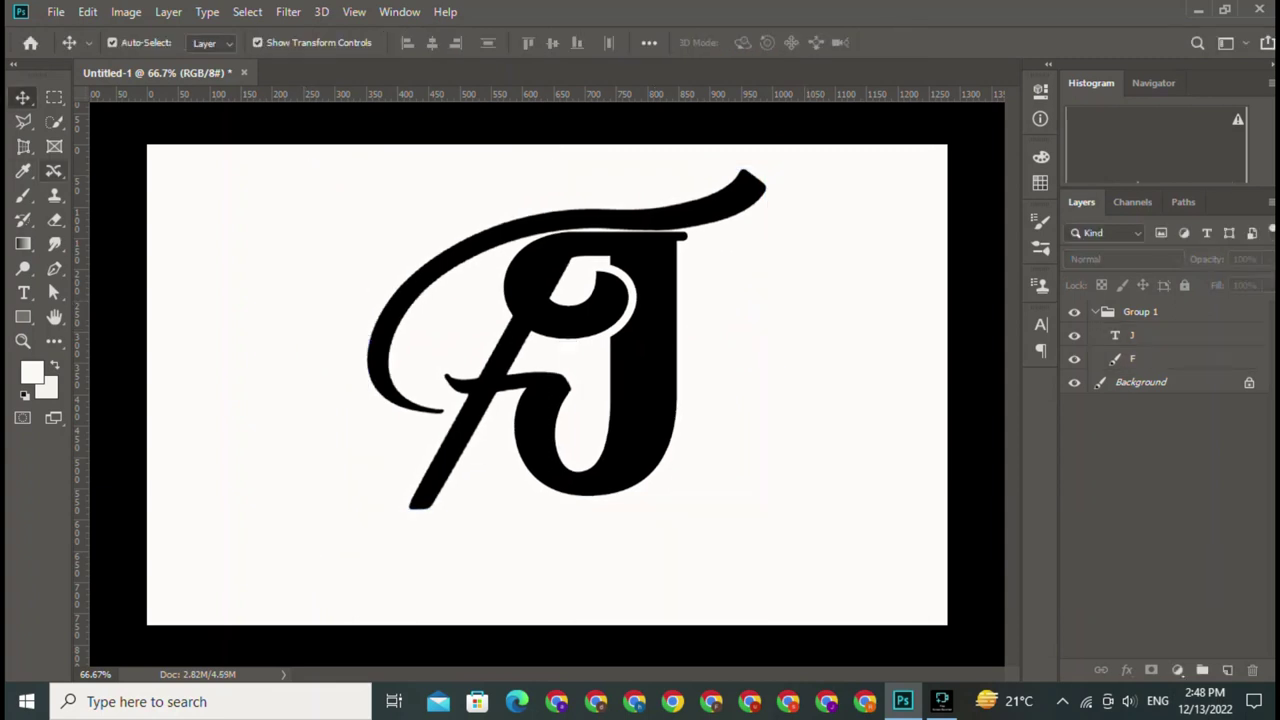
- Draw a thin 610 × 13 px rectangle bar beneath the letters
left_click(23, 317)
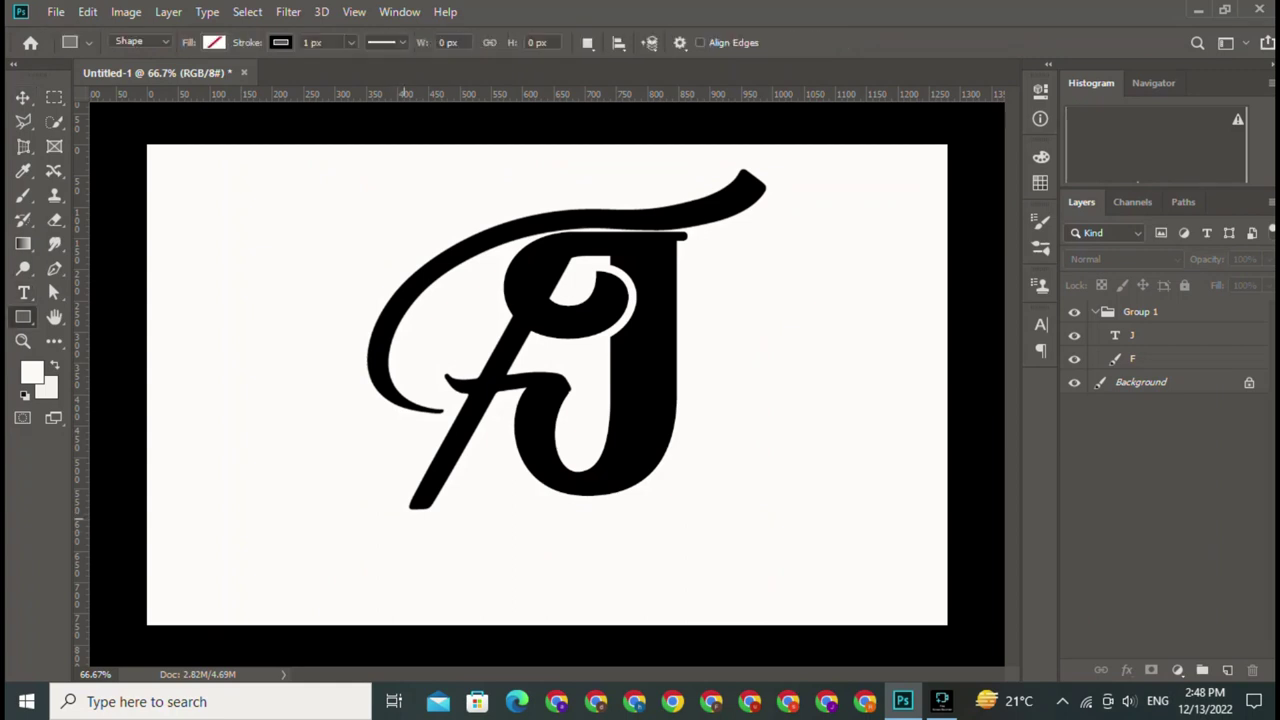
left_click_drag(403, 517, 785, 526)
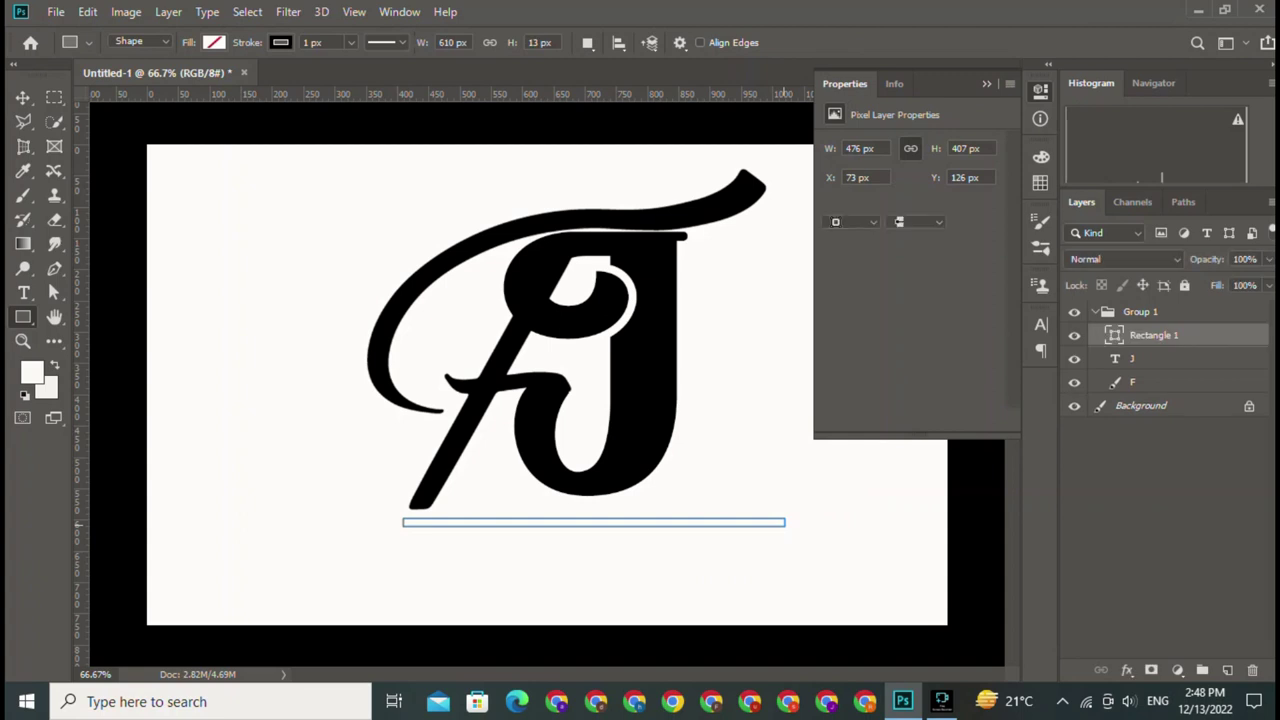
left_click(986, 83)
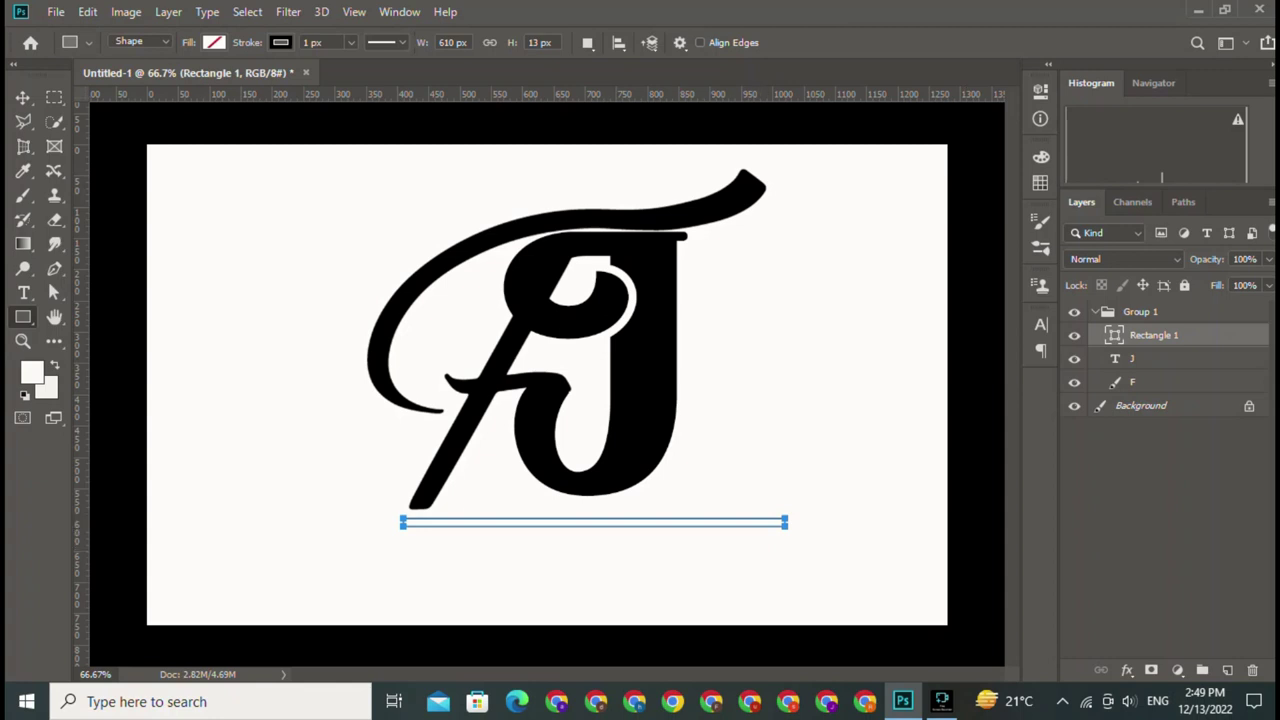
key("v")
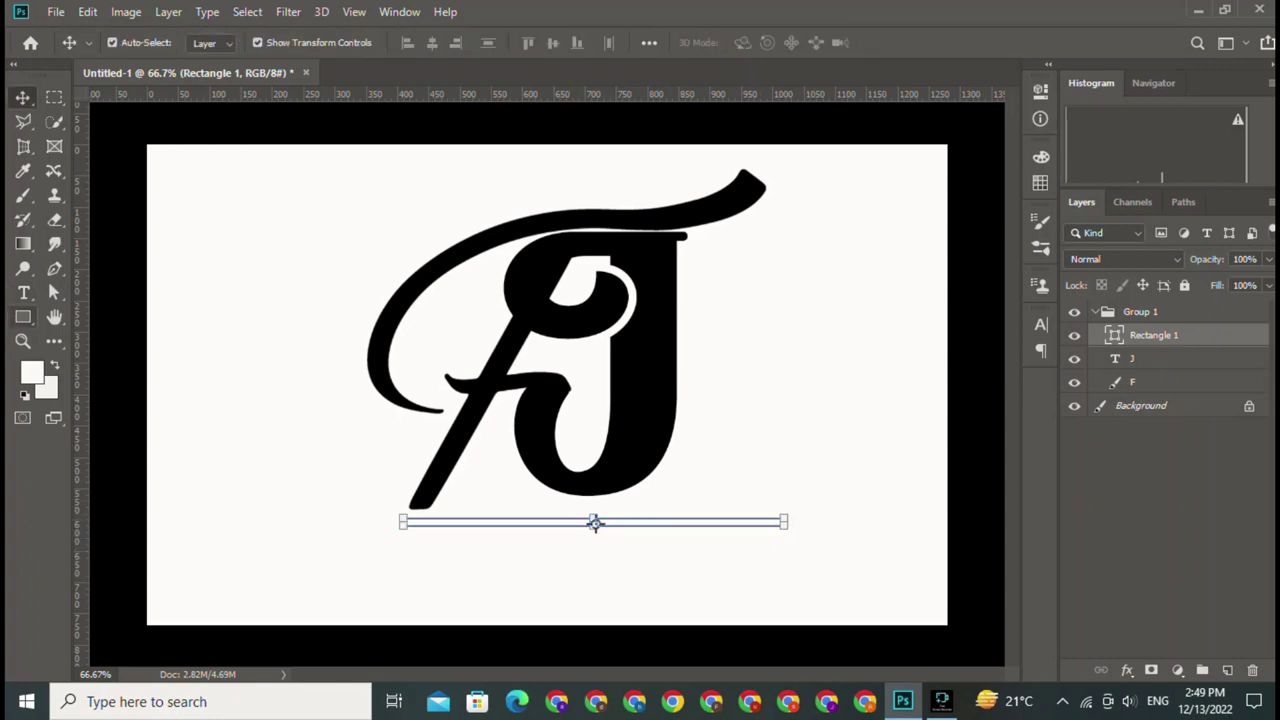
- Give the underline bar a solid black fill and no outline
key("u")
left_click(213, 42)
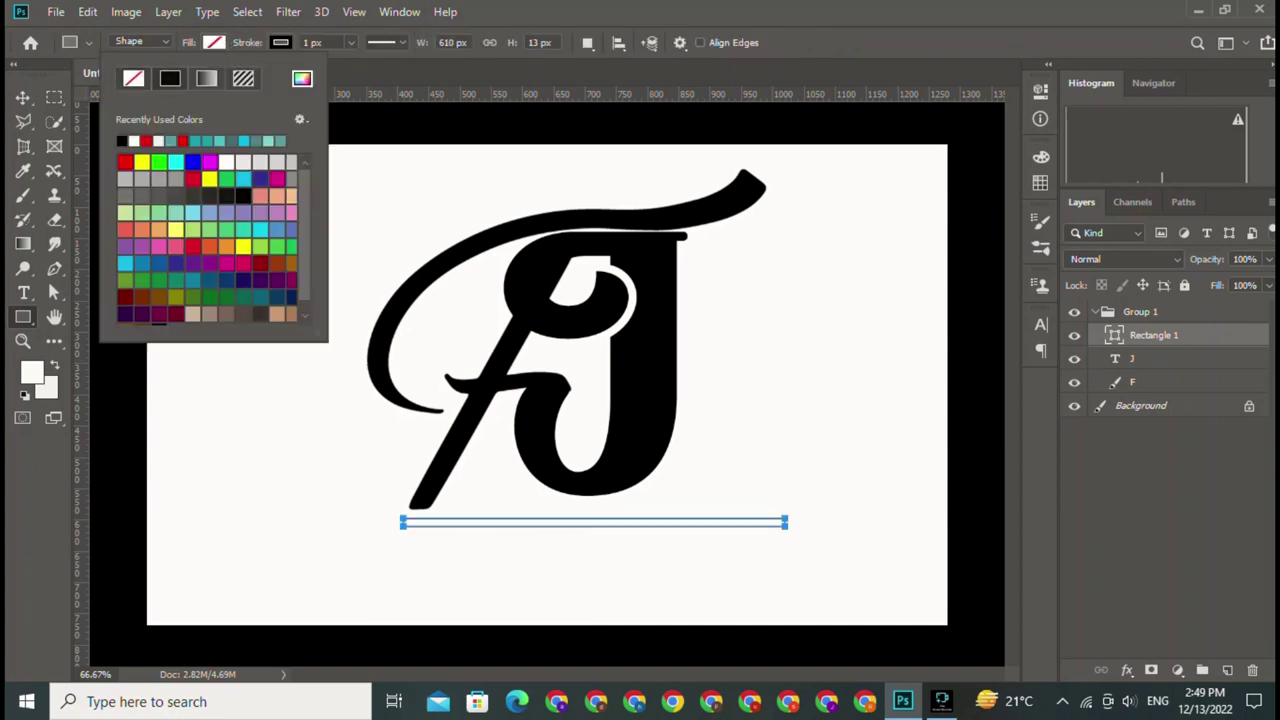
left_click(133, 140)
left_click(280, 42)
left_click(200, 78)
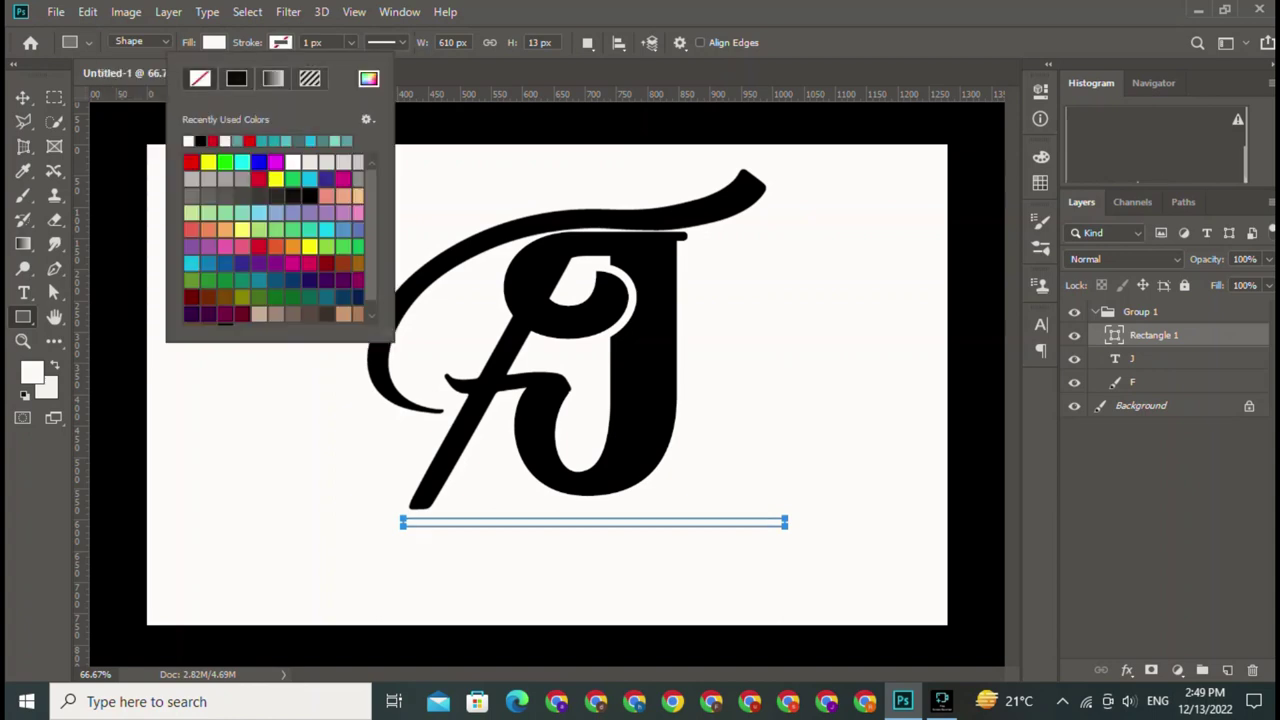
left_click(236, 78)
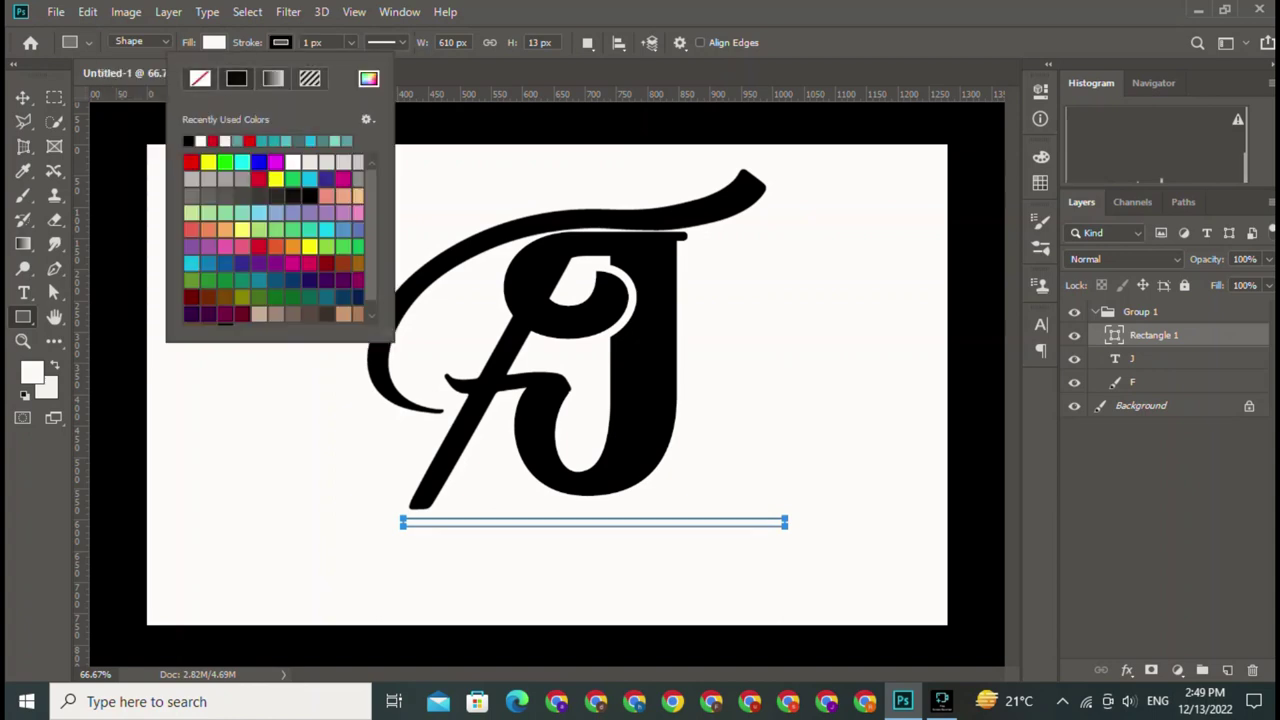
key("Return")
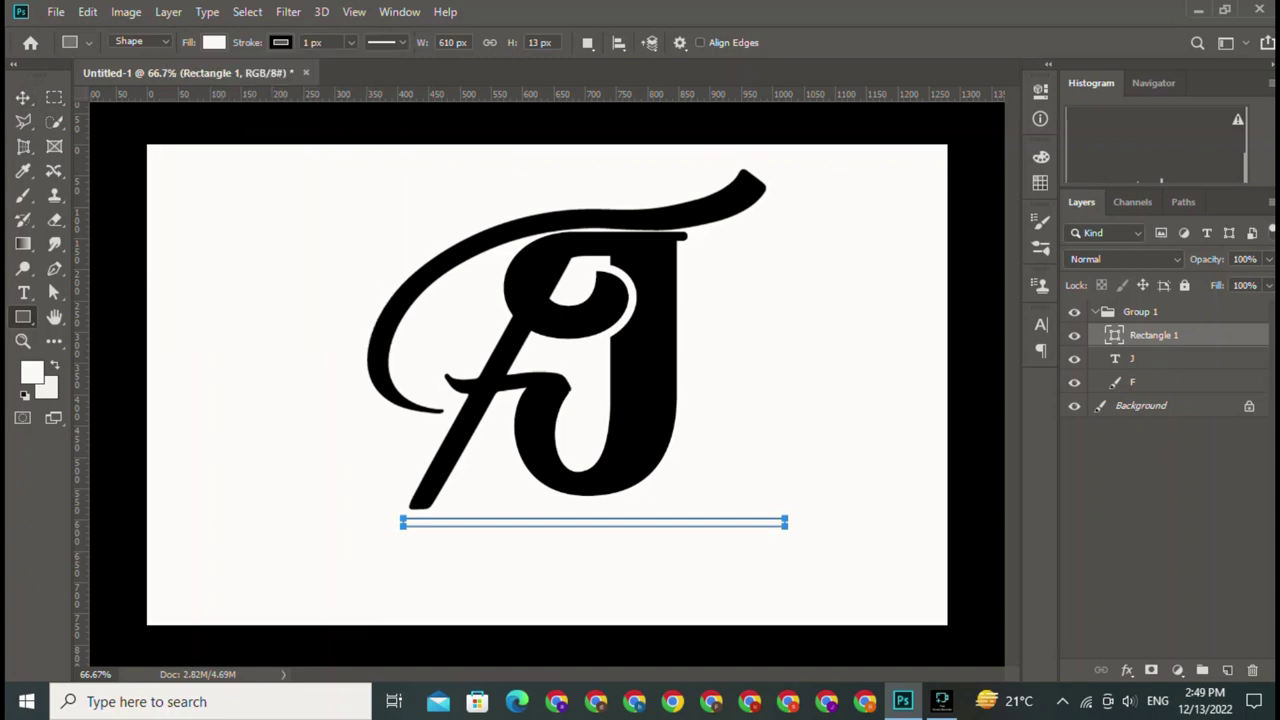
left_click(280, 42)
left_click(199, 78)
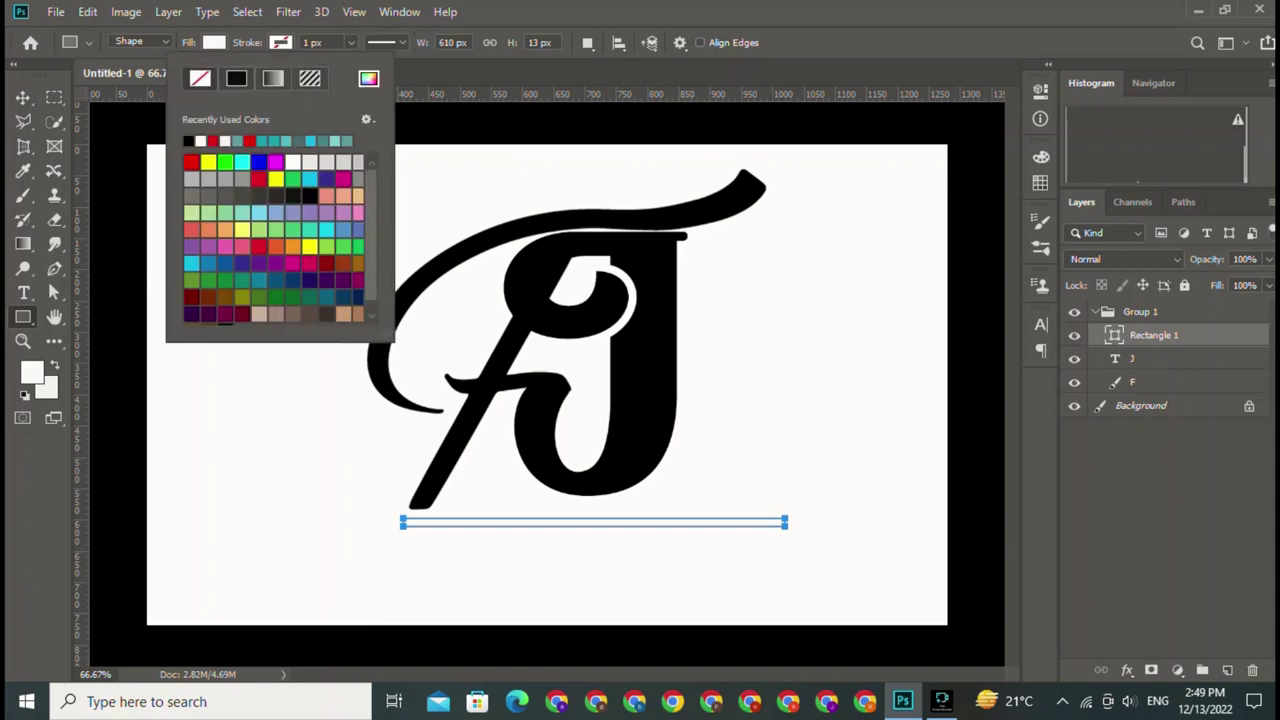
left_click(213, 42)
left_click(121, 140)
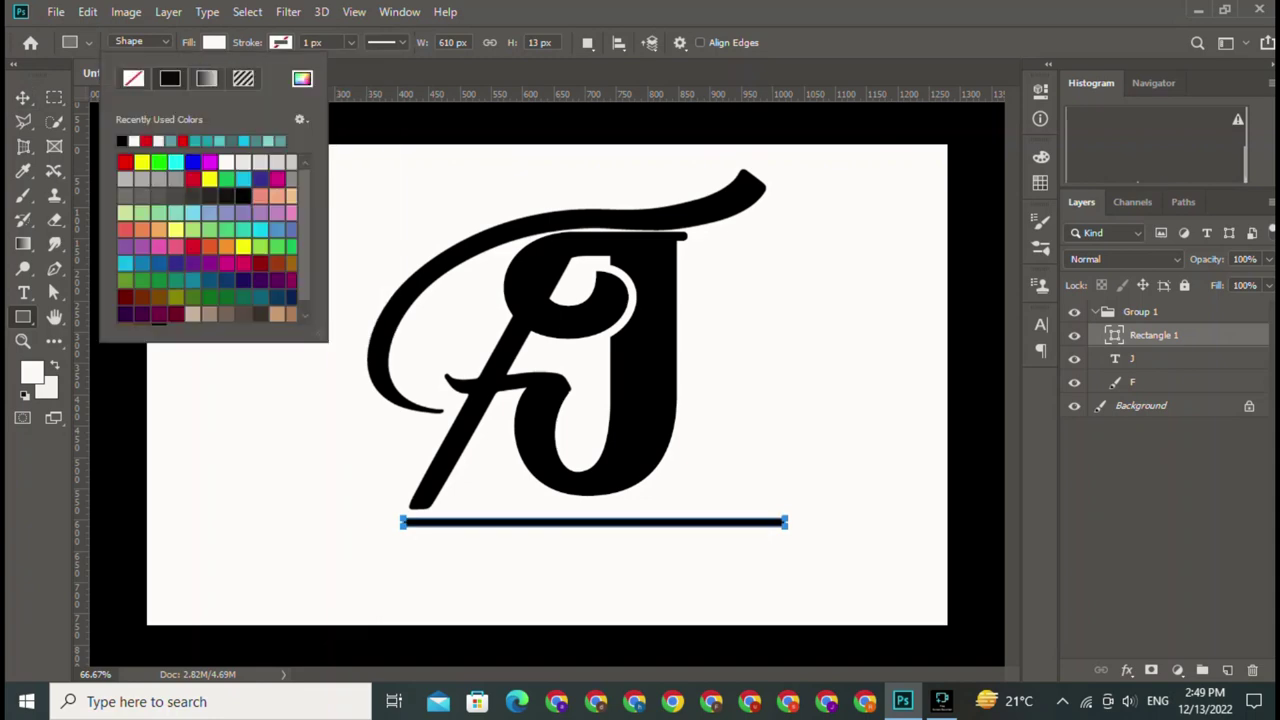
left_click(22, 97)
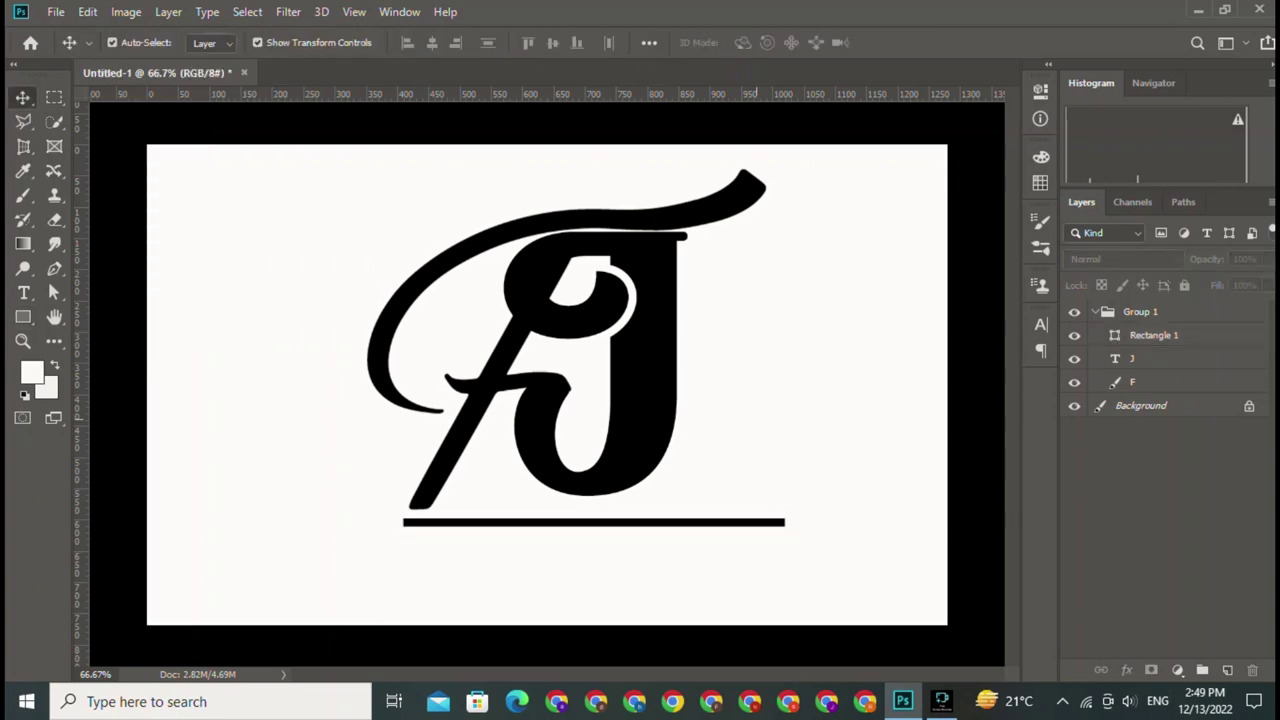
- Recolour the J text red (ff0000), leaving the F and bar black
left_click(594, 521)
left_click(619, 364)
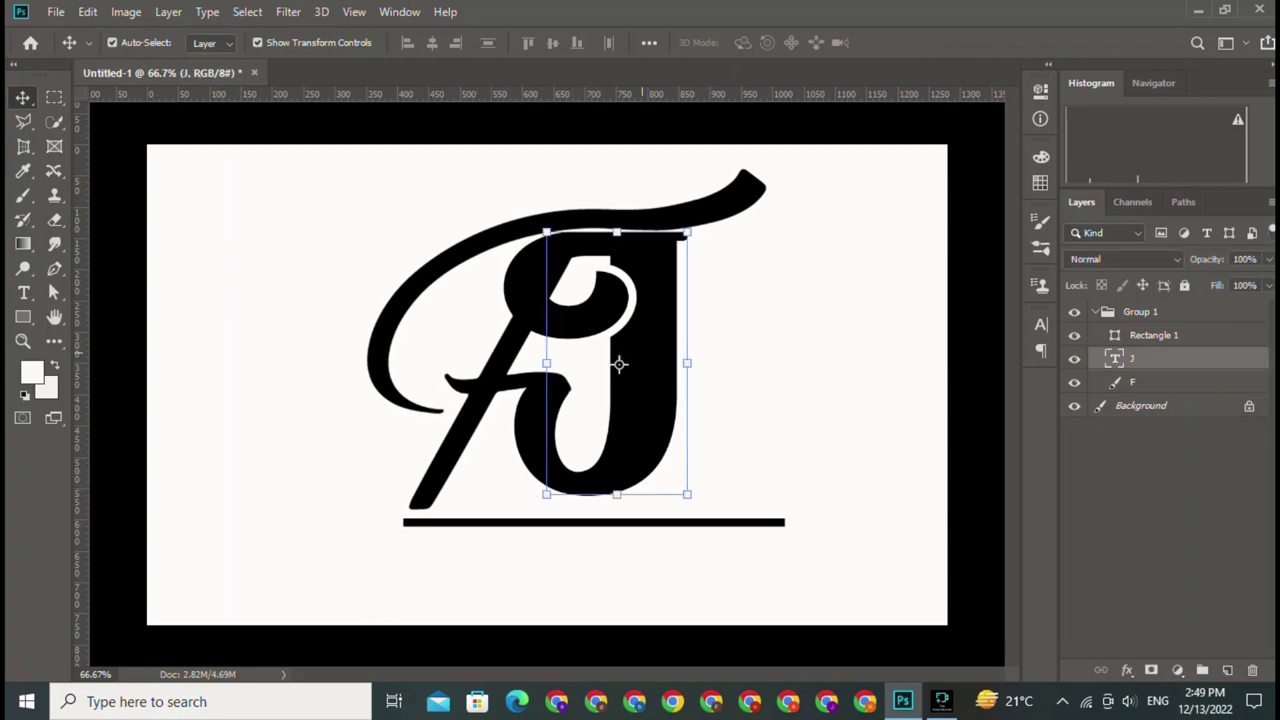
key("t")
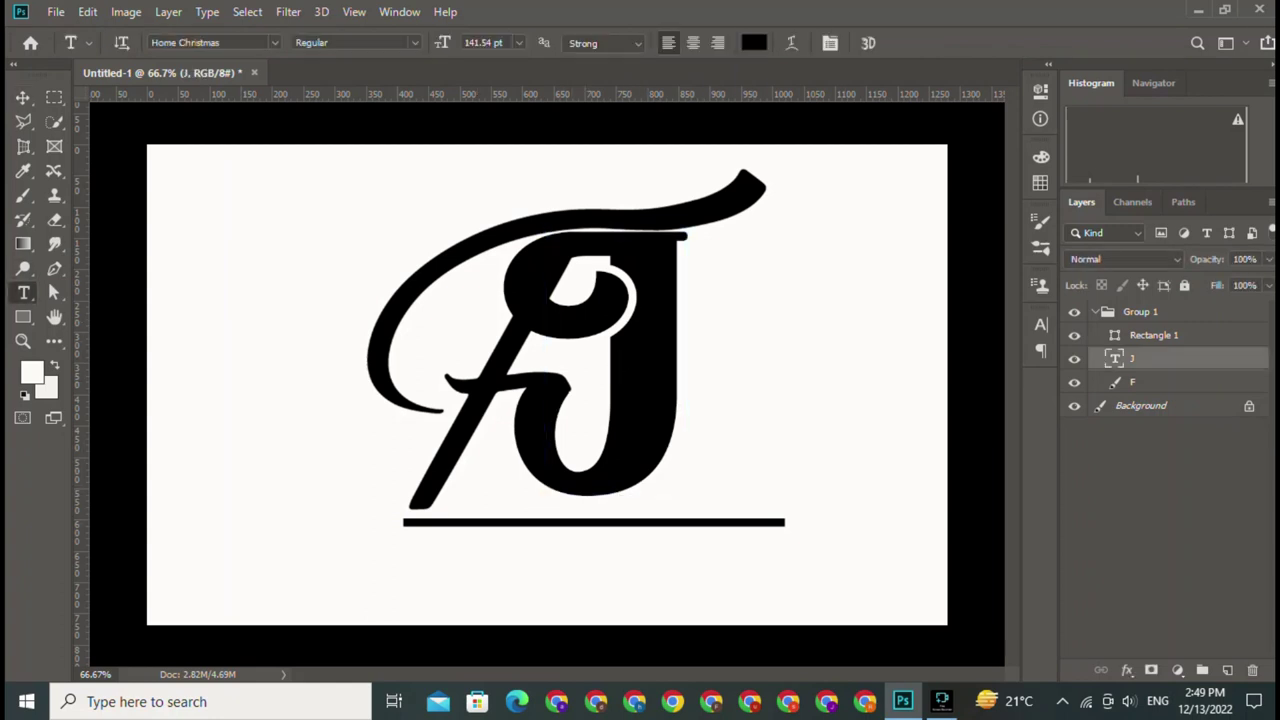
left_click(754, 42)
type("ff0000")
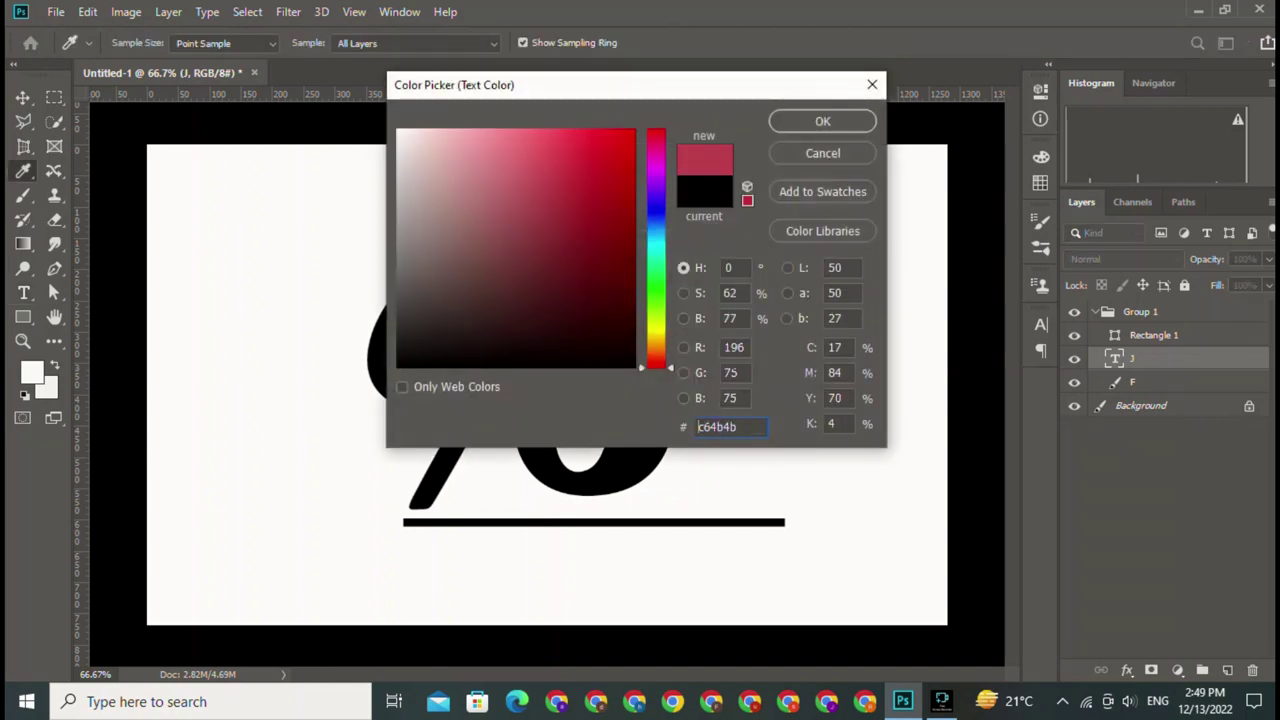
left_click(822, 121)
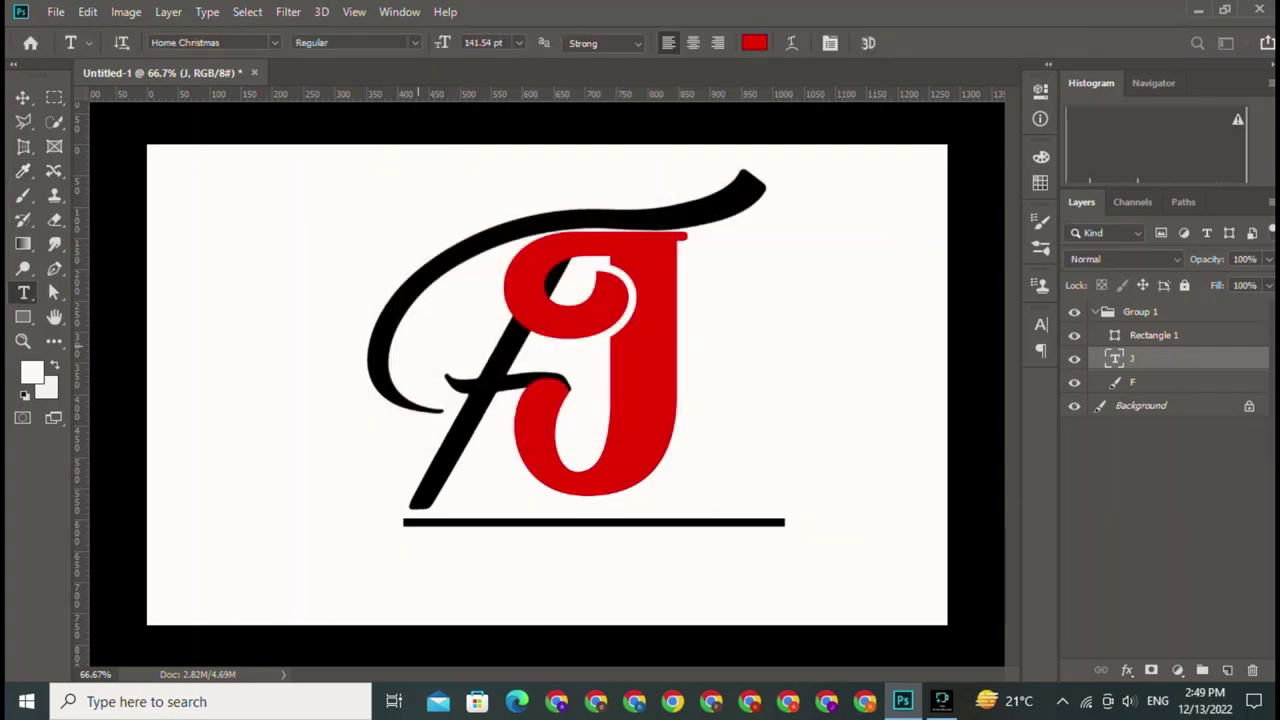
key("ctrl+Return")
key("v")
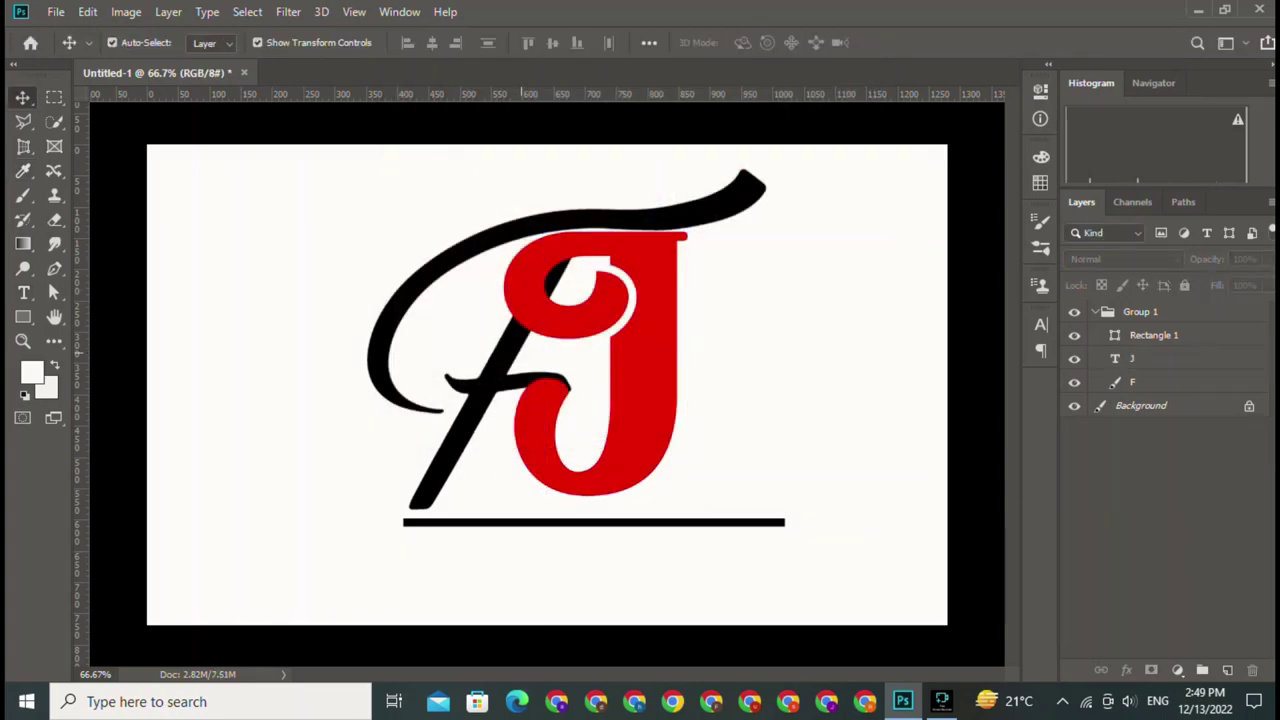
left_click(619, 365)
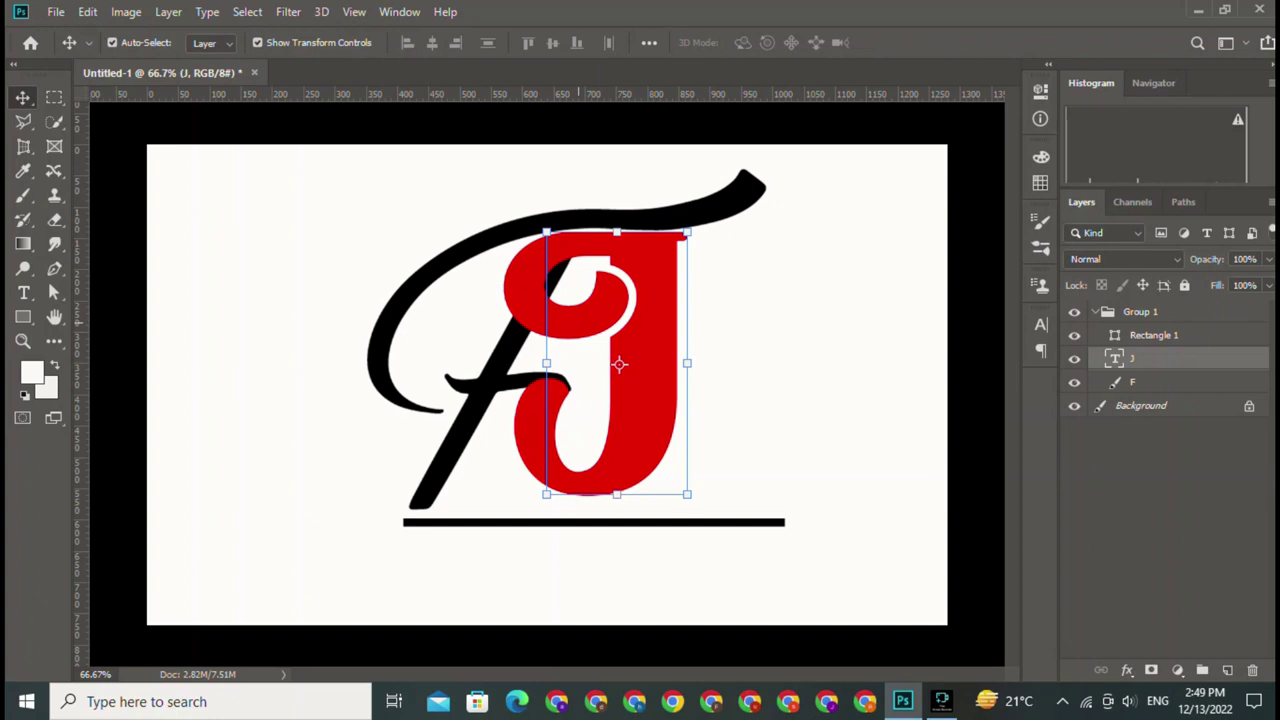
- Move the red J right of the F and marquee-select the top of the F's diagonal stroke
left_click_drag(619, 365, 767, 364)
key("m")
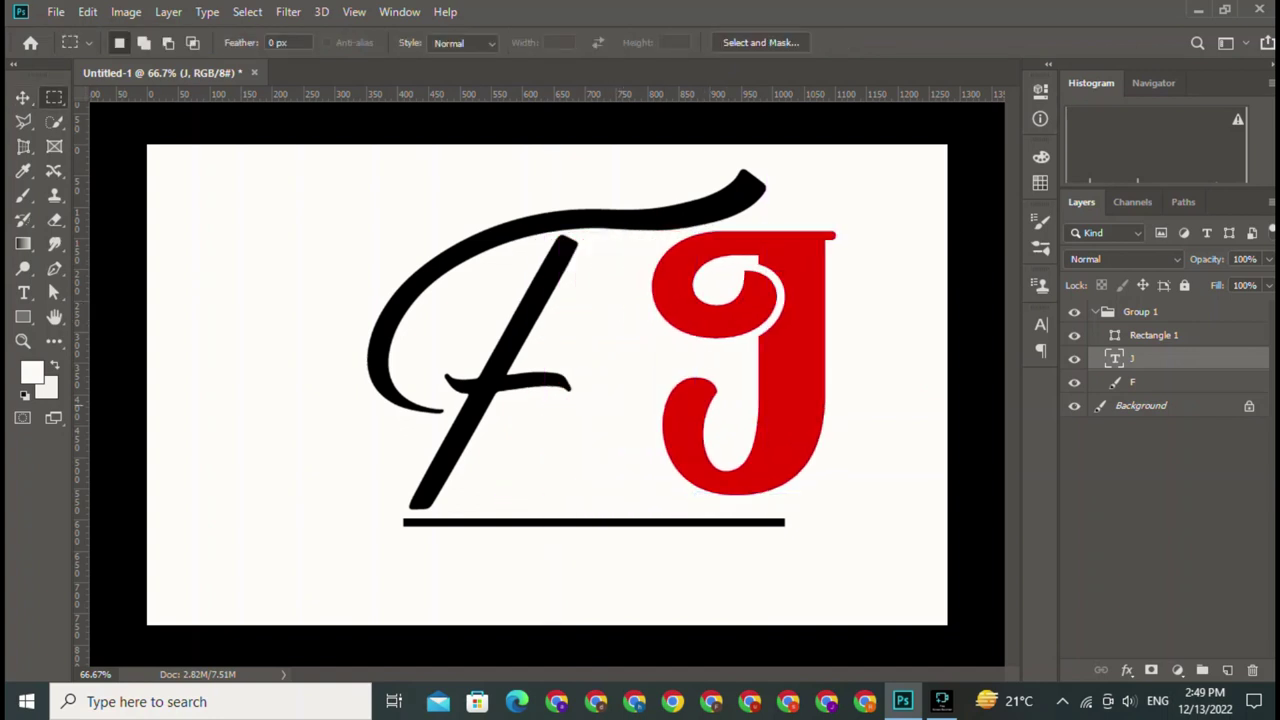
key("alt+bracketleft")
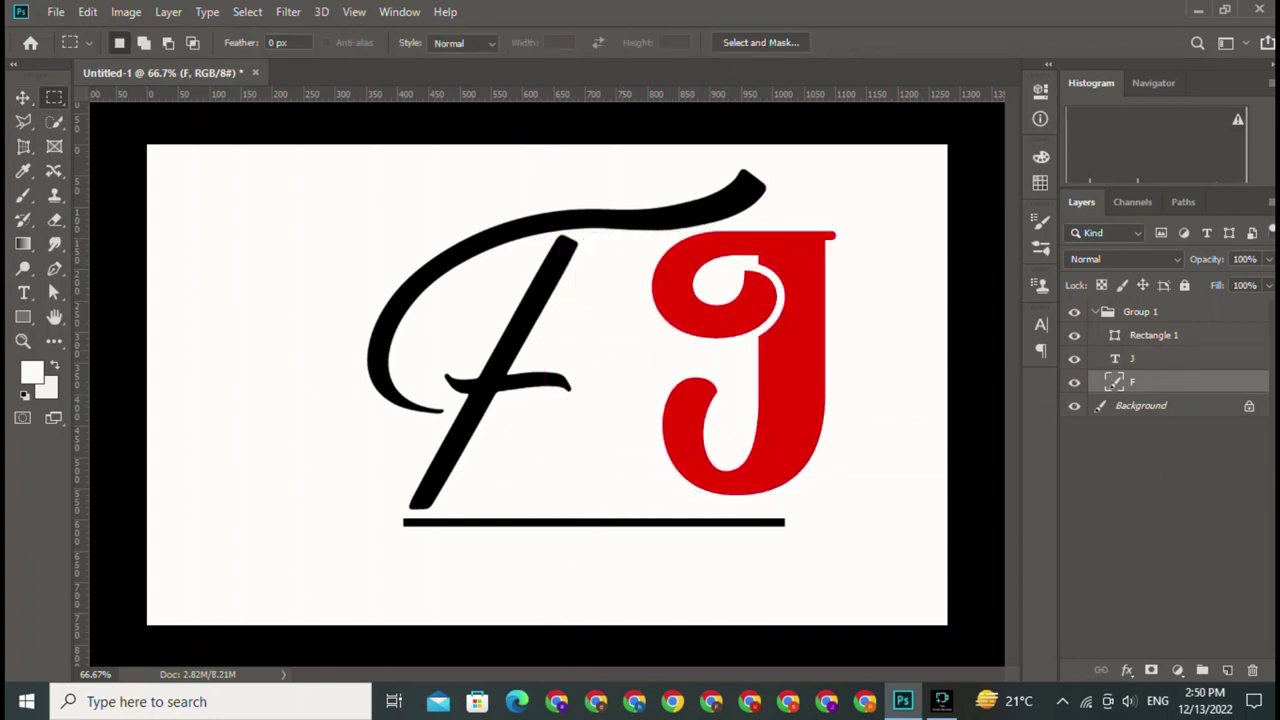
left_click_drag(540, 237, 578, 345)
key("shift")
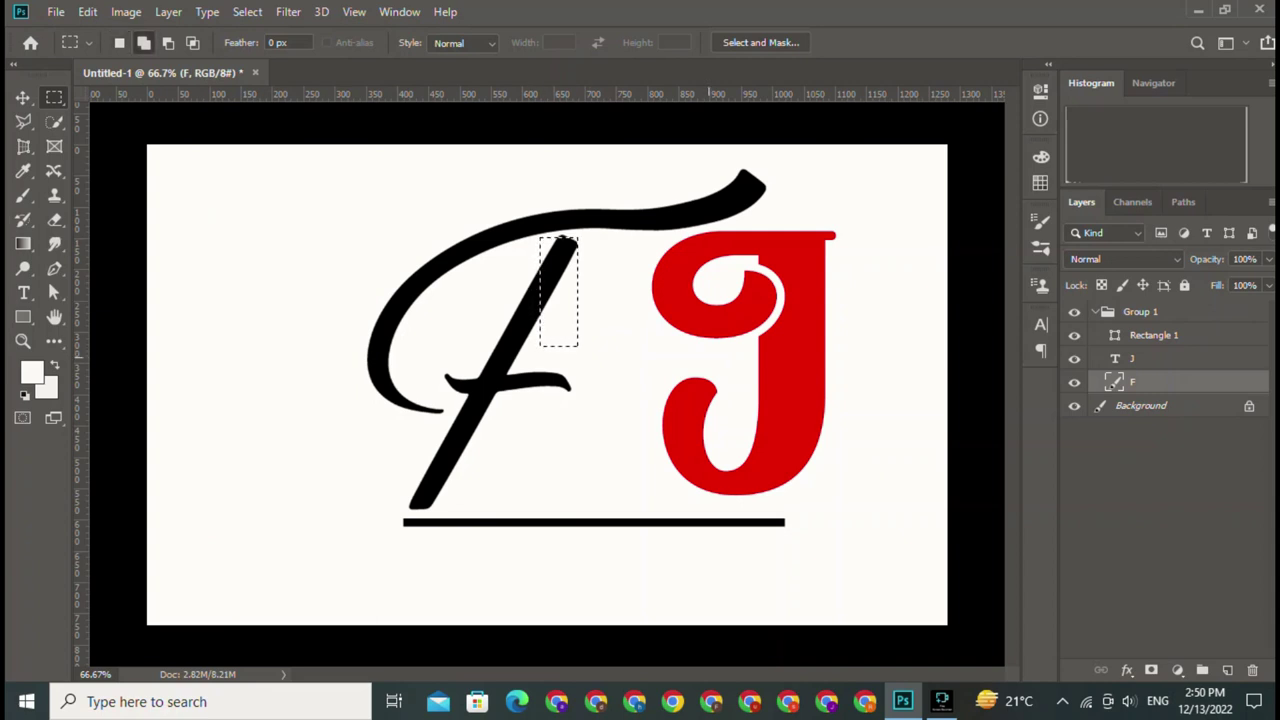
key("ctrl+plus")
key("ctrl+plus")
key("ctrl+plus")
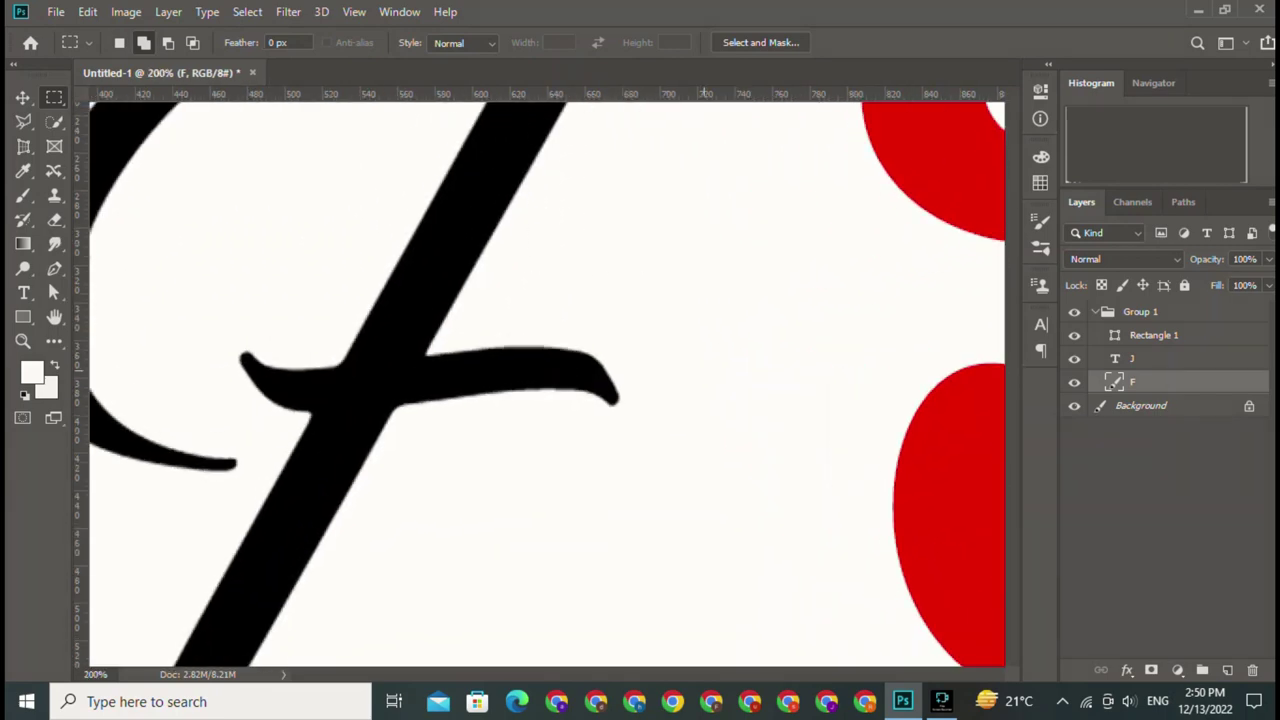
- Zoom in on the F and add a thin strip along the selection's top
key("space")
key("ctrl+0")
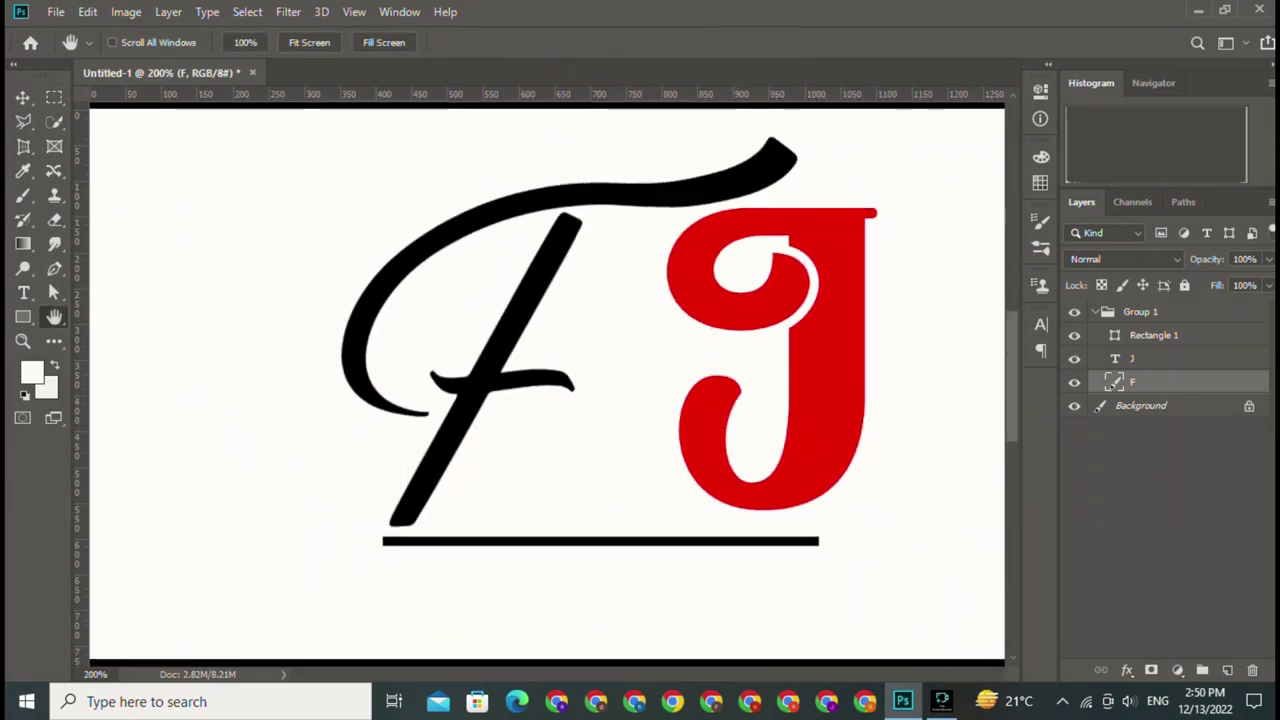
key("ctrl+plus")
key("ctrl+plus")
scroll(547, 380, "up", 3)
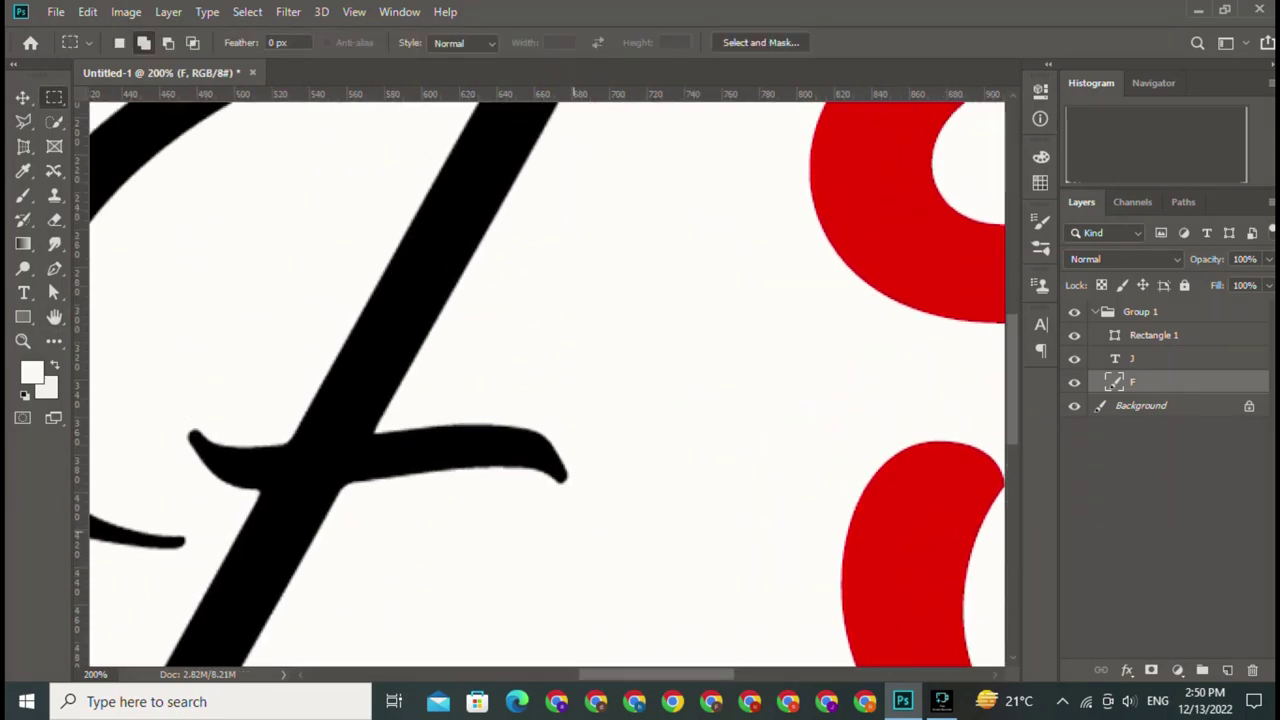
scroll(547, 380, "up", 3)
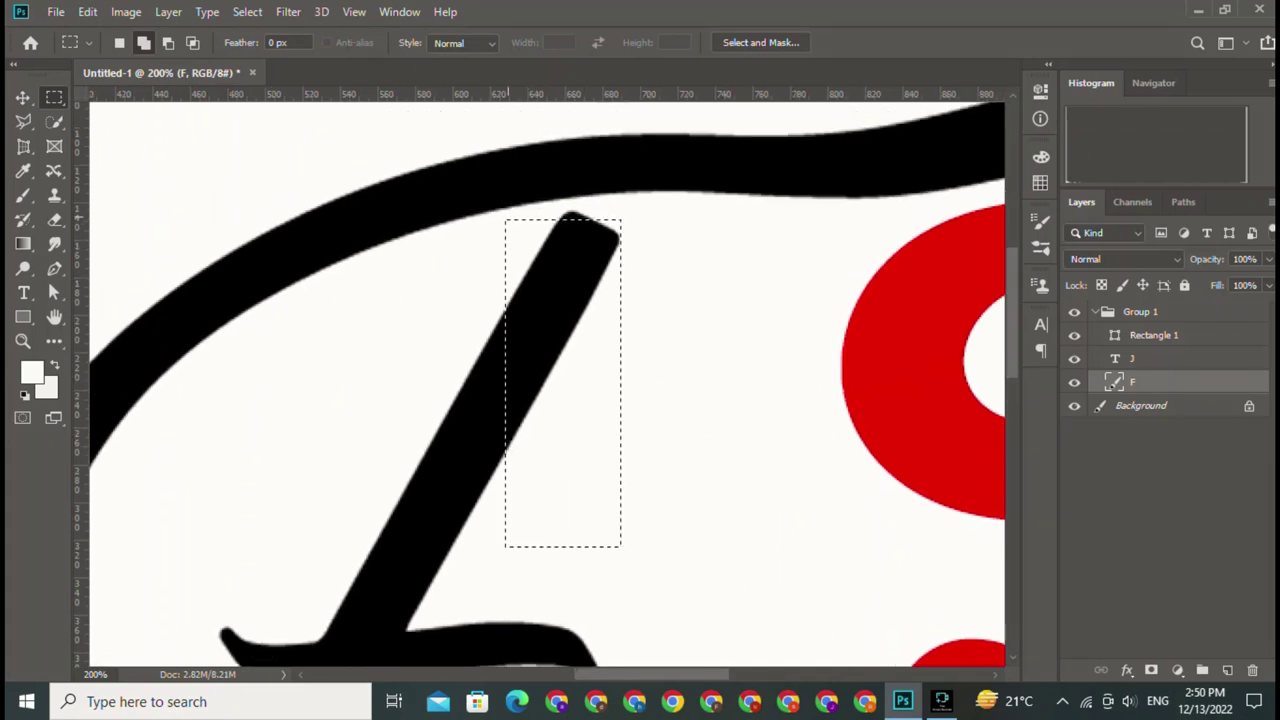
mouse_move(506, 213)
left_mouse_down()
mouse_move(621, 221)
mouse_move(621, 207)
left_mouse_up()
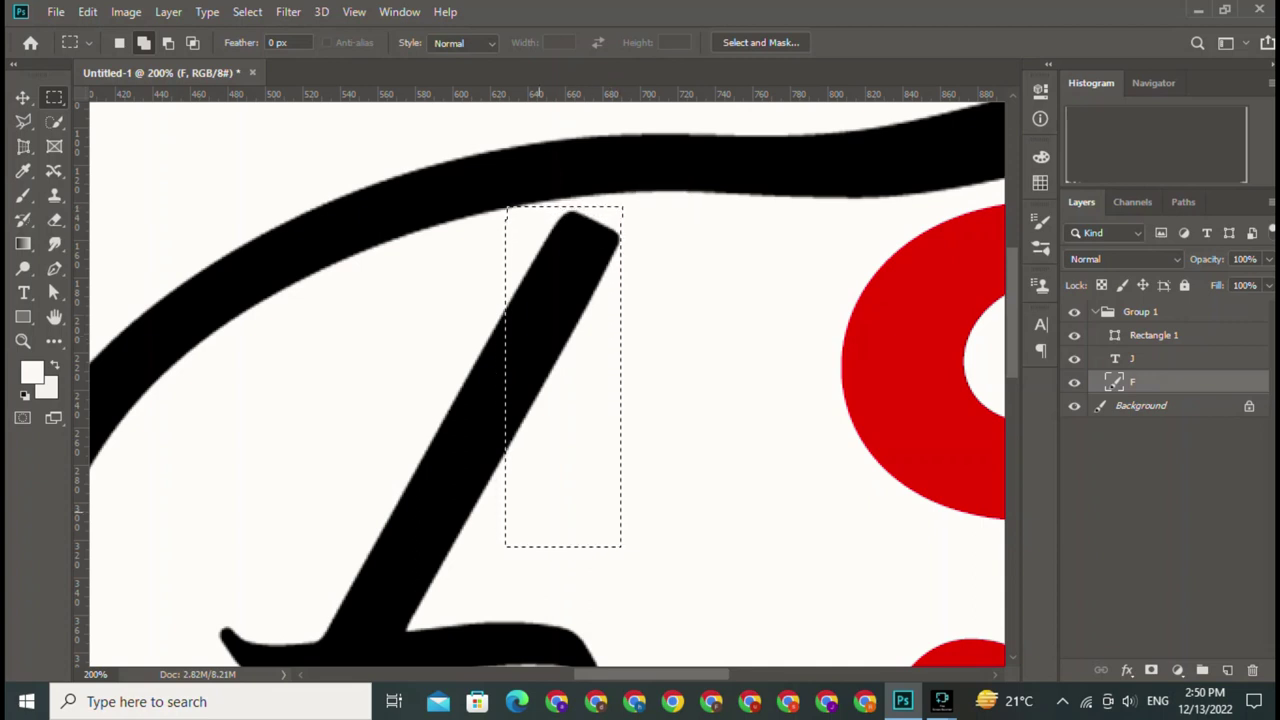
- Try shifting the red J about 14 px left, then undo it
key("v")
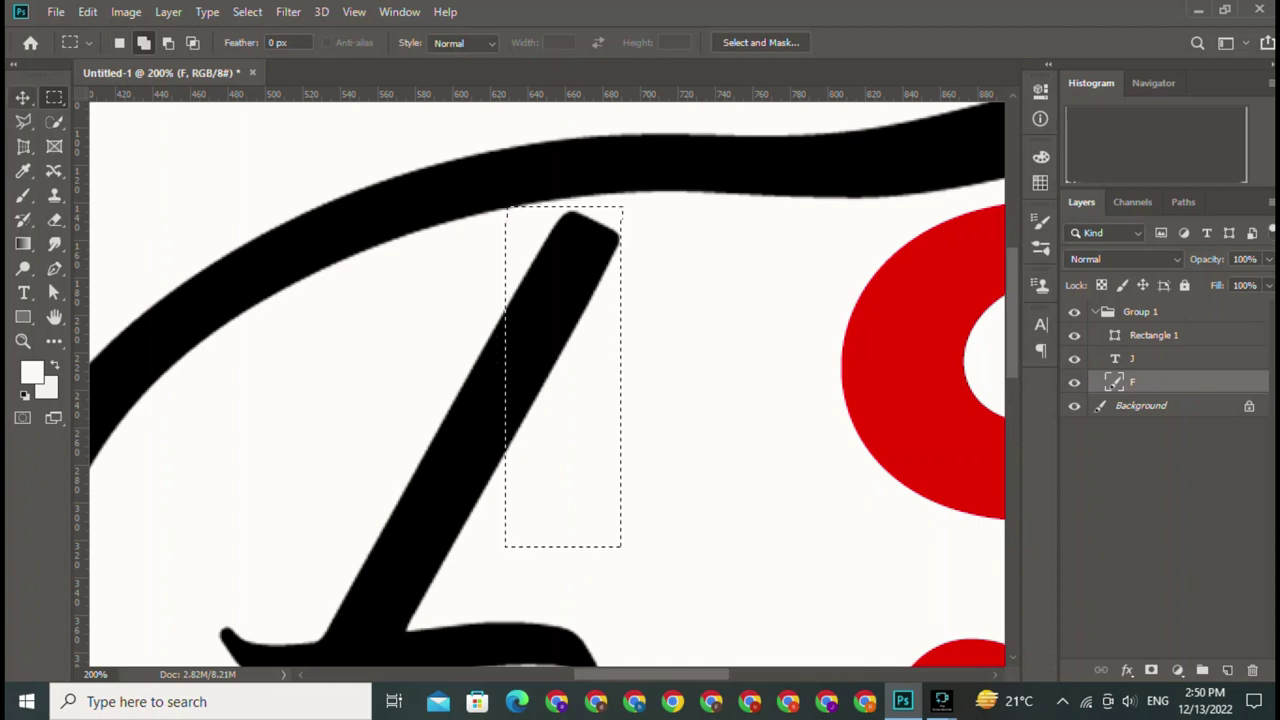
mouse_move(942, 387)
left_mouse_down()
mouse_move(906, 377)
mouse_move(942, 387)
left_mouse_up()
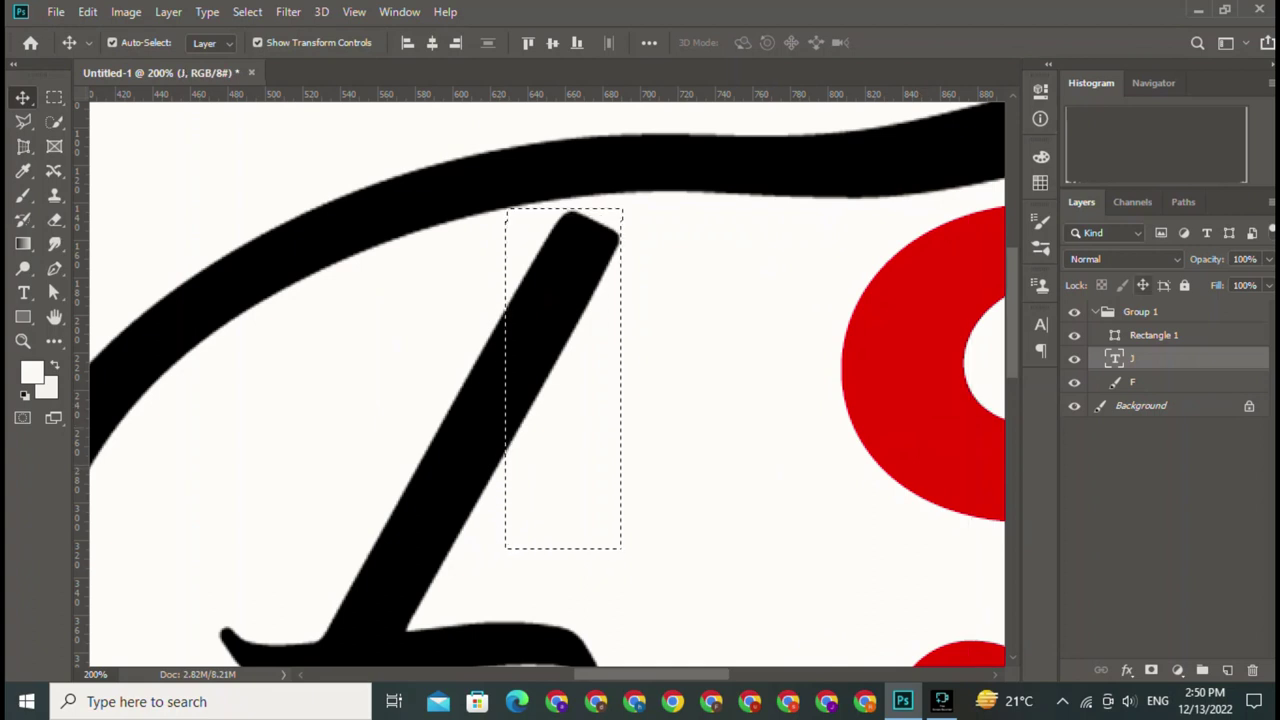
key("ctrl+z")
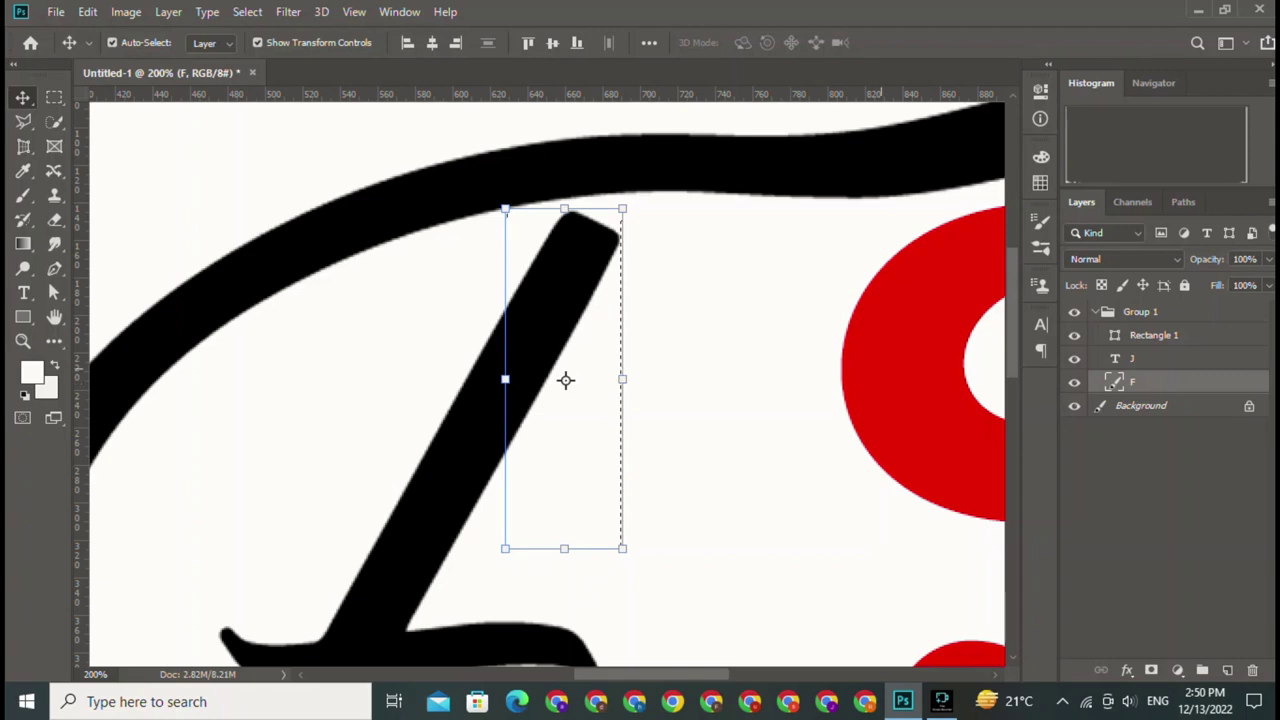
key("ctrl+shift+z")
left_click_drag(884, 330, 870, 330)
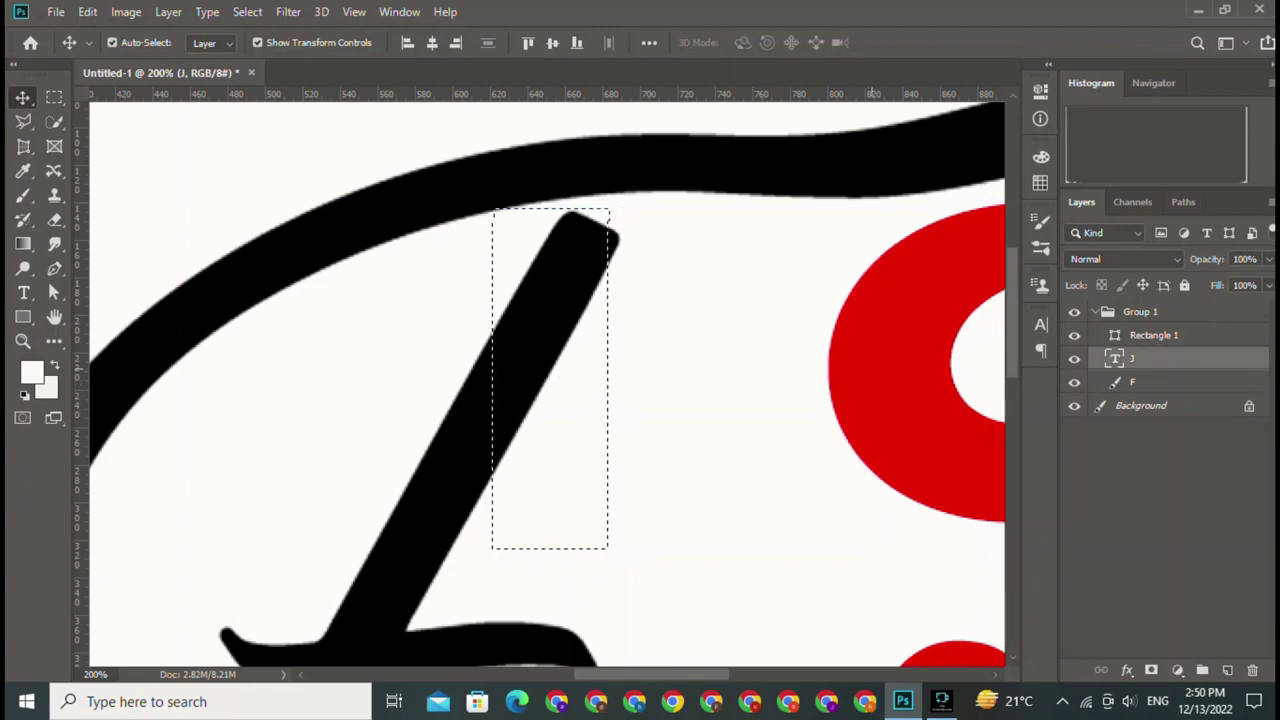
key("ctrl")
key("ctrl+z")
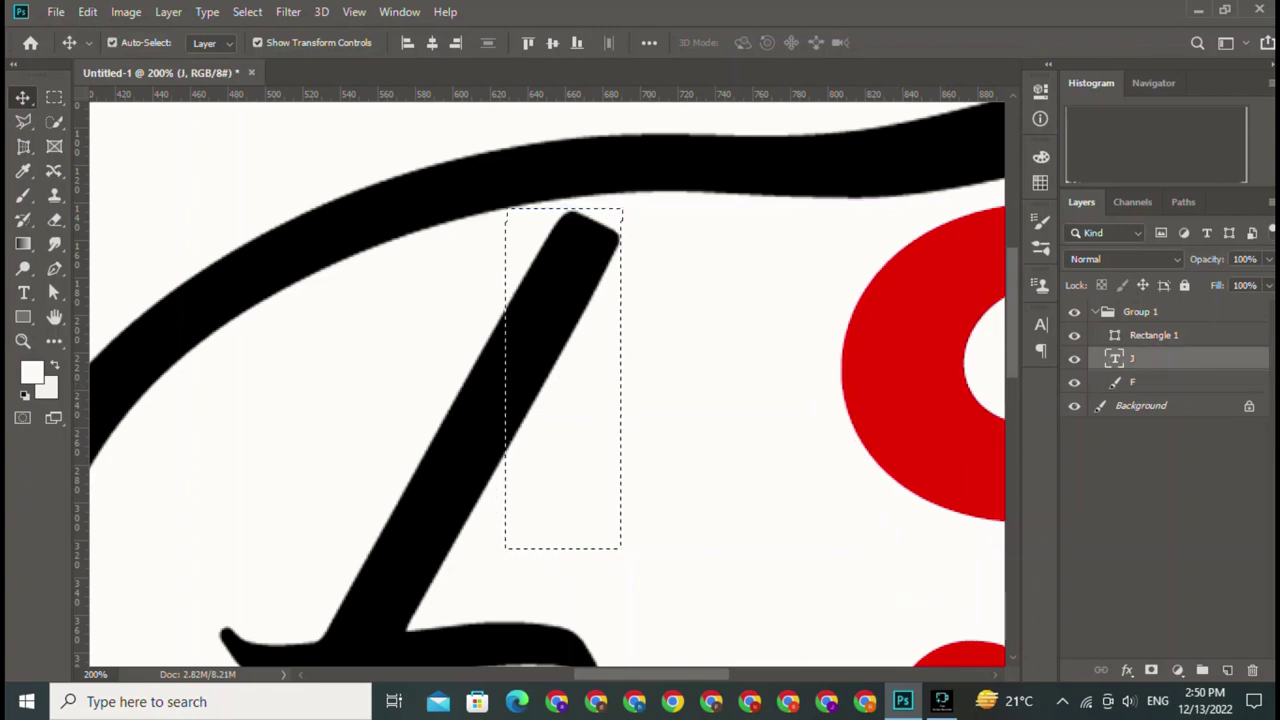
- On the F layer, narrow the selection to just the upper stem tip
left_click(565, 380)
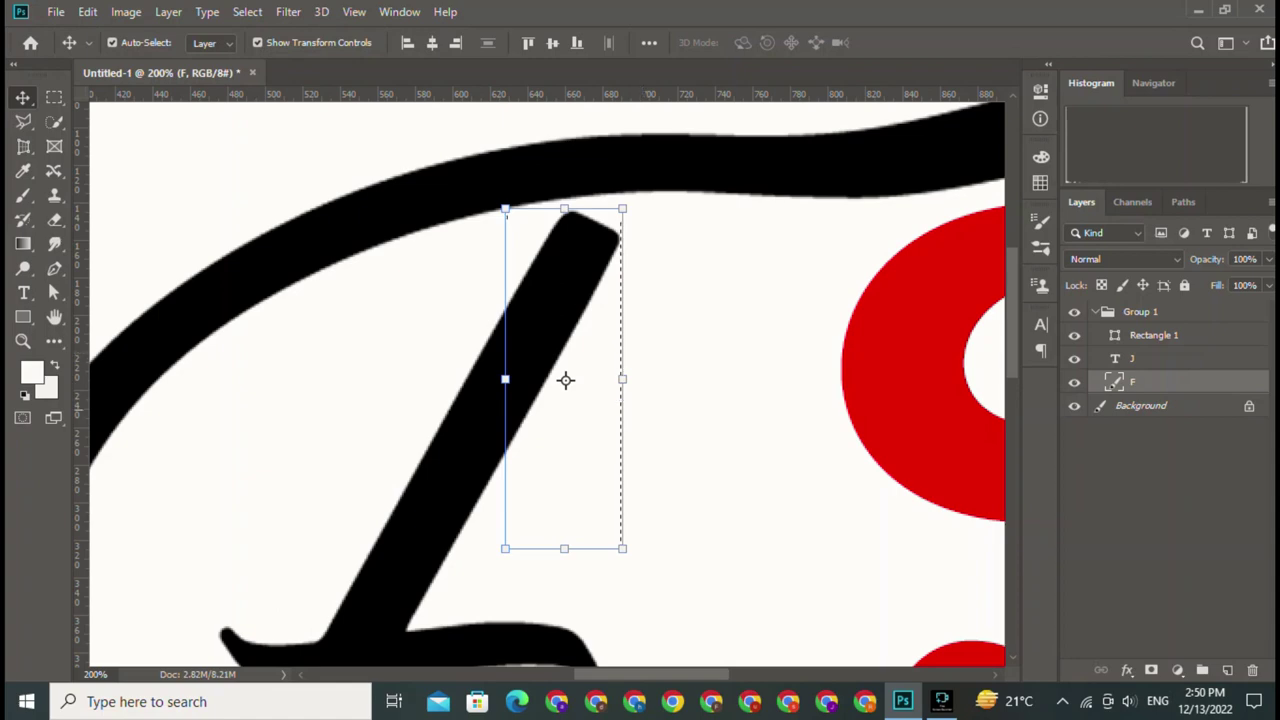
key("ctrl+t")
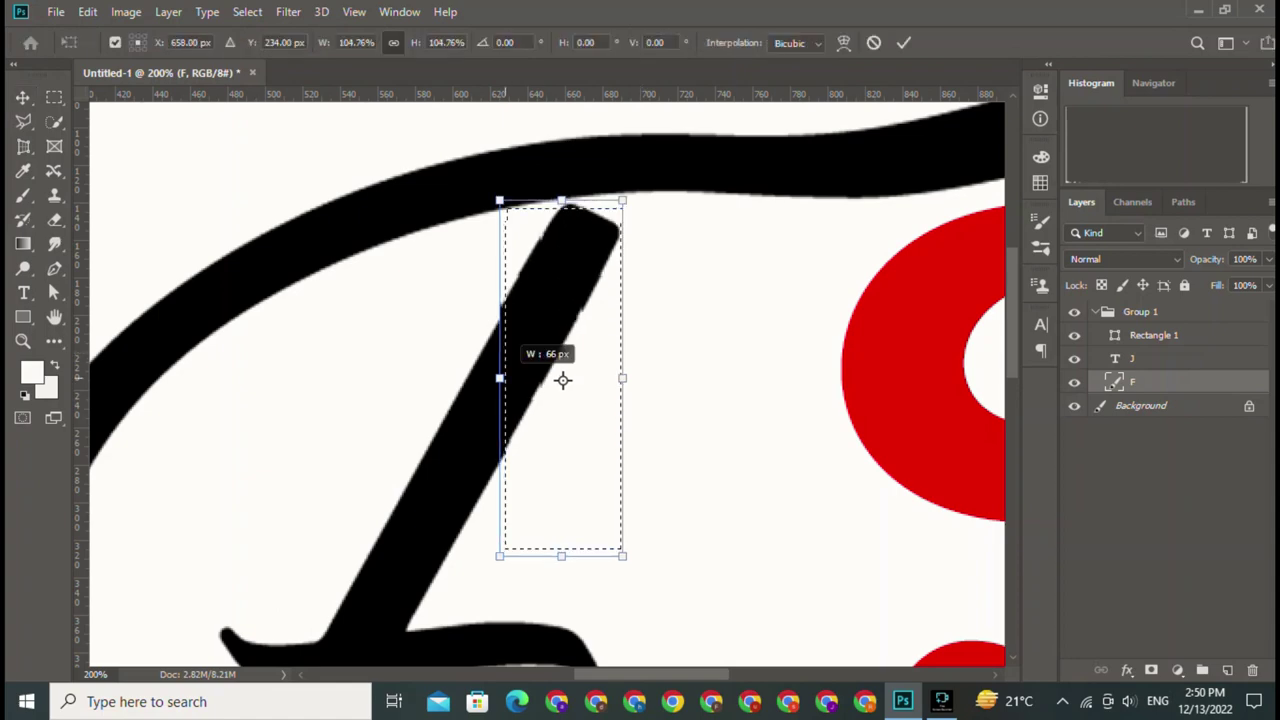
left_click_drag(499, 378, 512, 378)
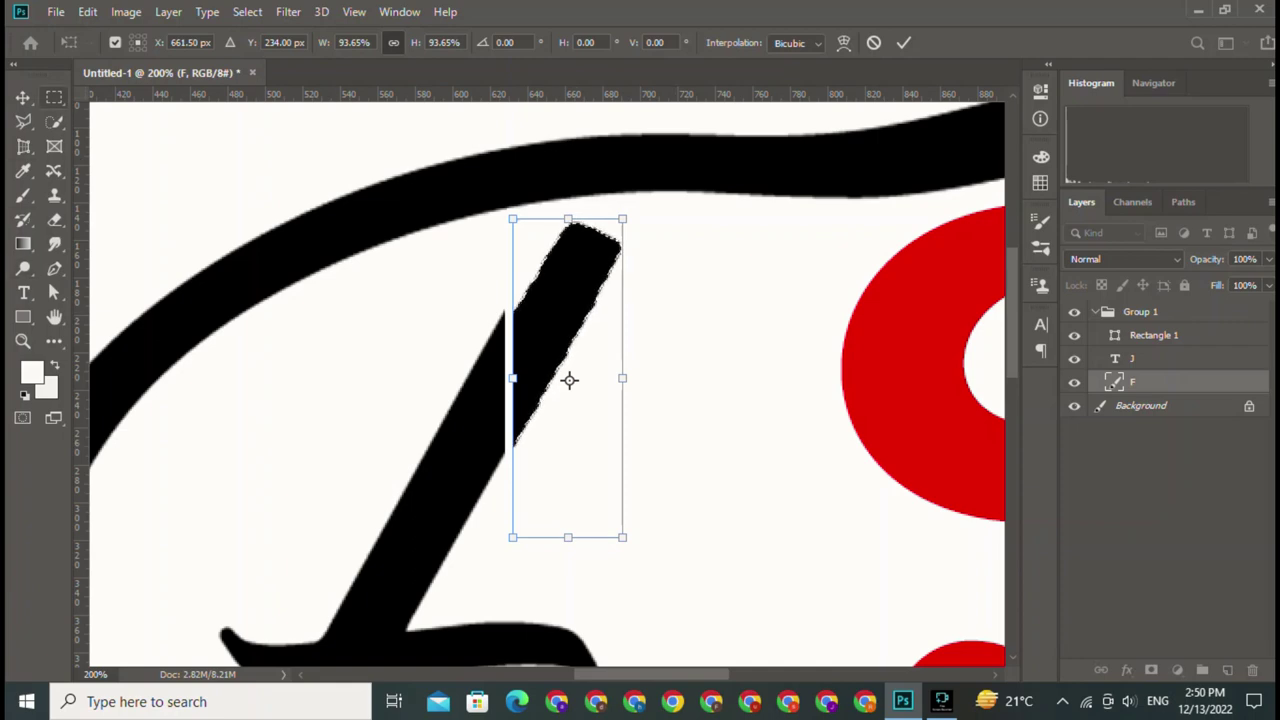
left_click(54, 97)
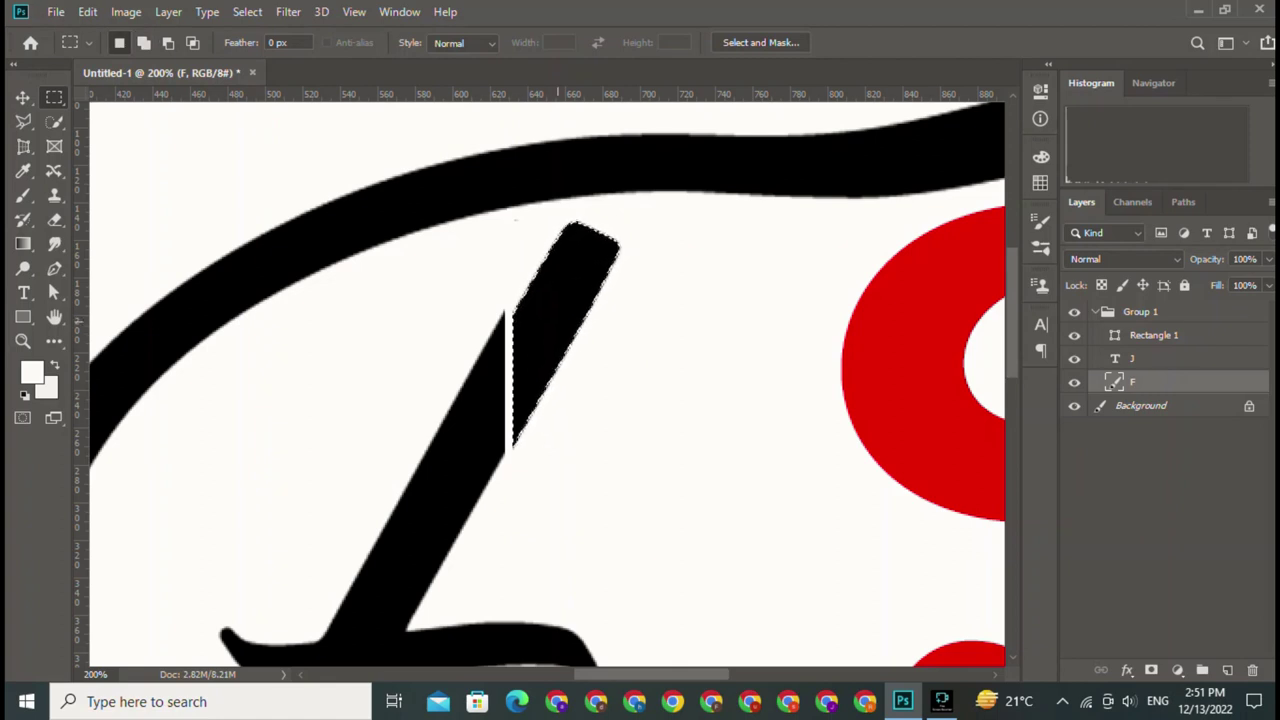
- Cut the stem tip onto Layer 1 and move it to the F's upper left
right_click(556, 322)
left_click(610, 466)
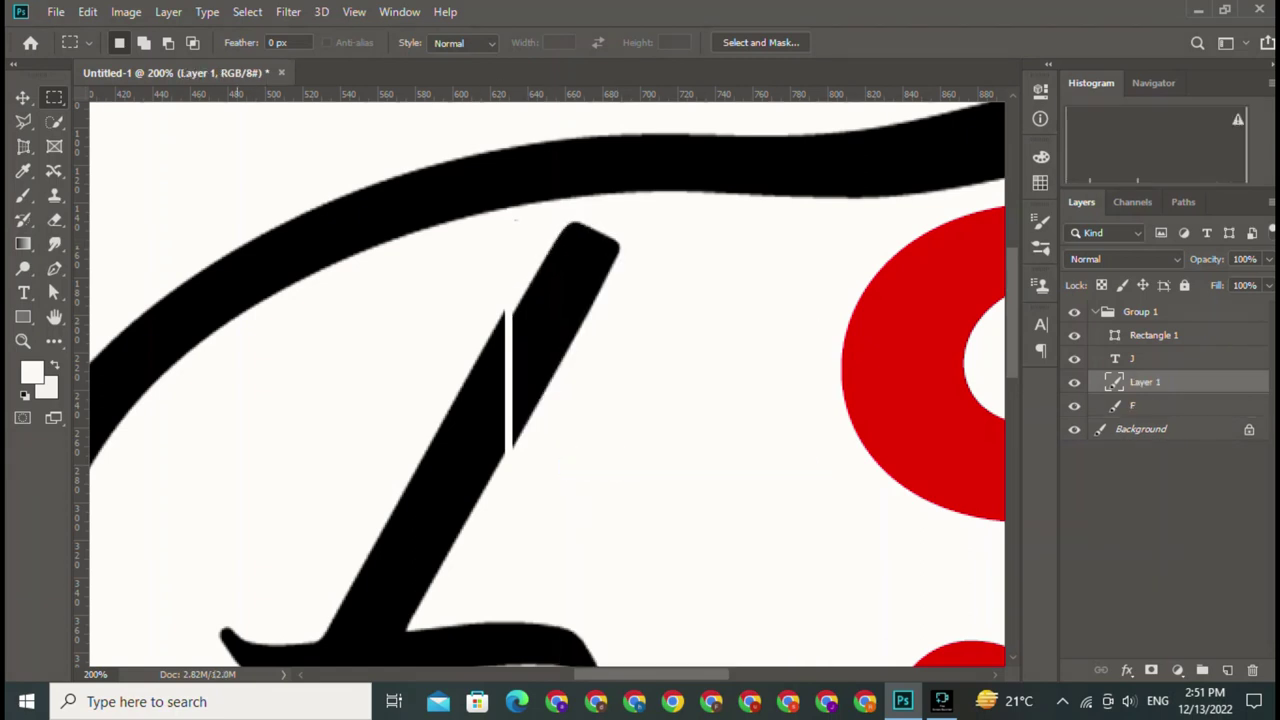
left_click(22, 97)
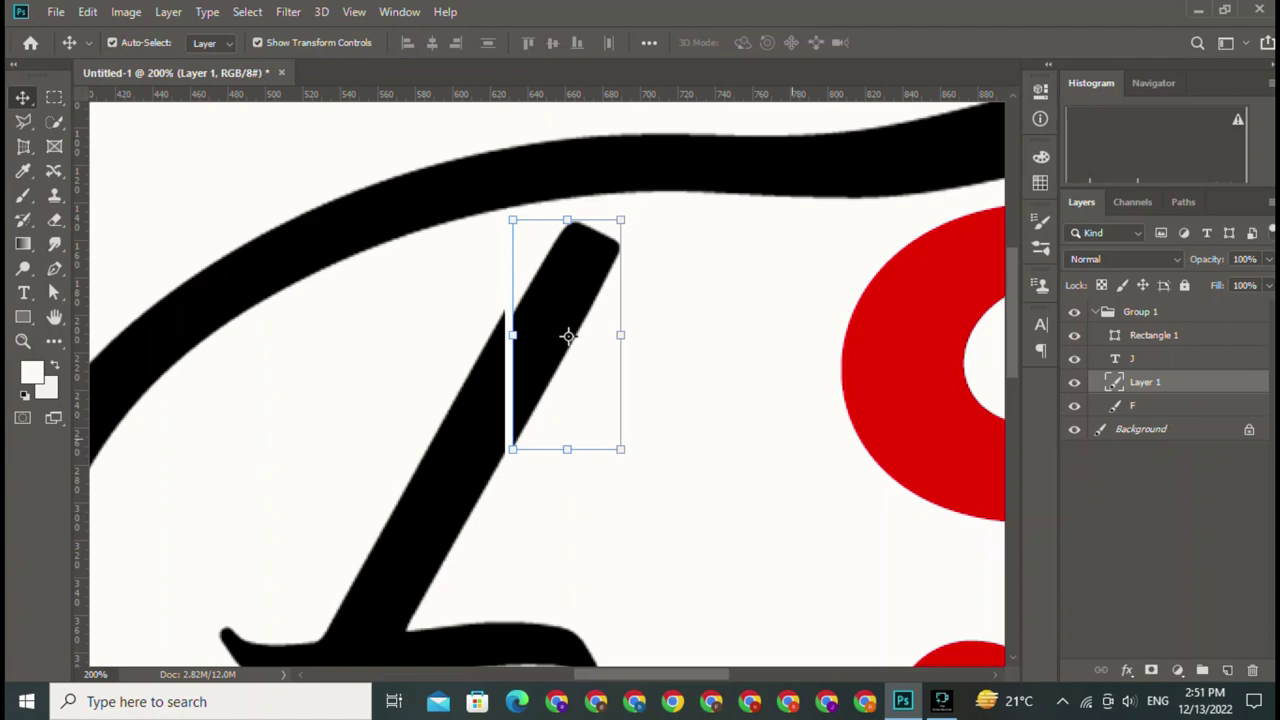
left_click_drag(567, 336, 151, 193)
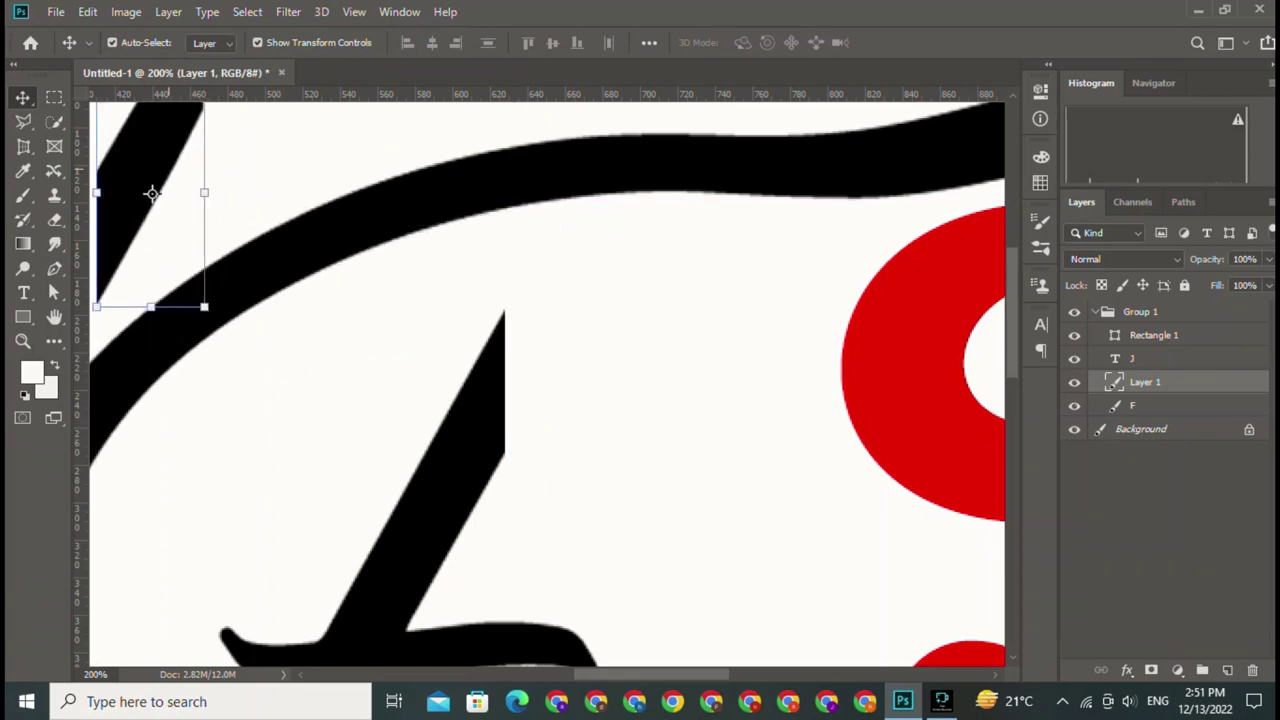
key("ctrl+minus")
key("ctrl+minus")
key("ctrl+minus")
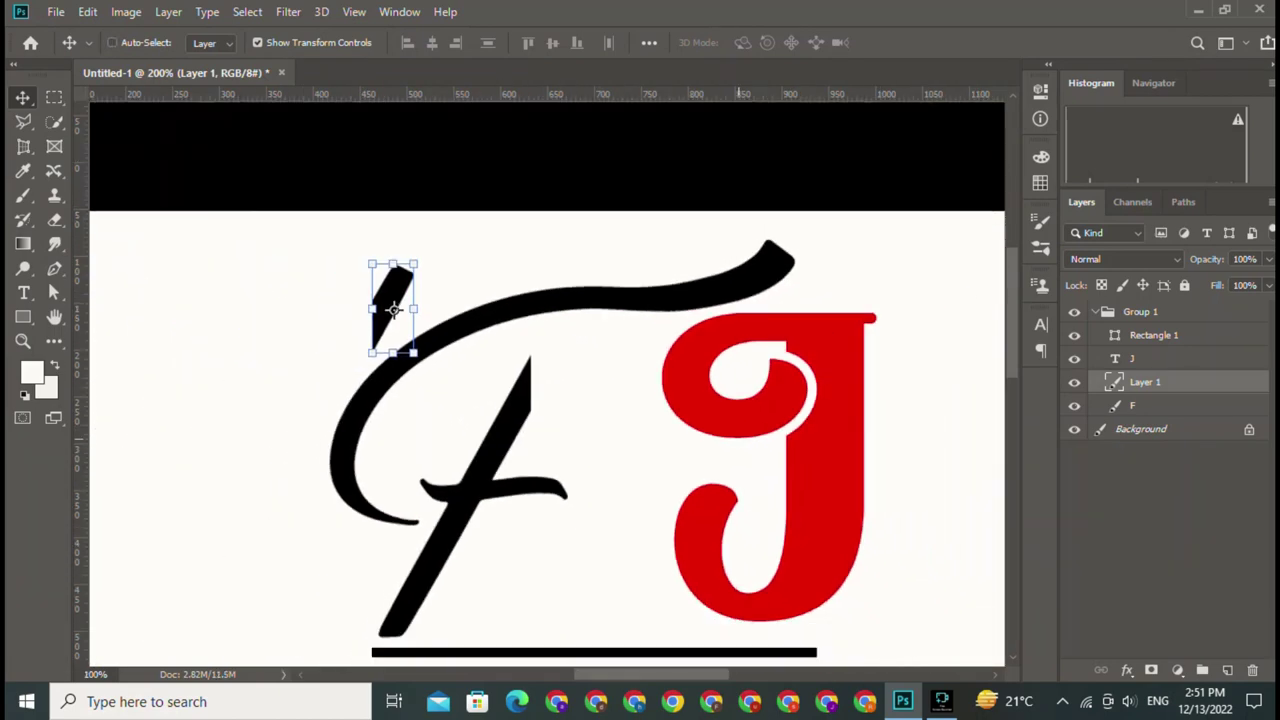
key("ctrl+0")
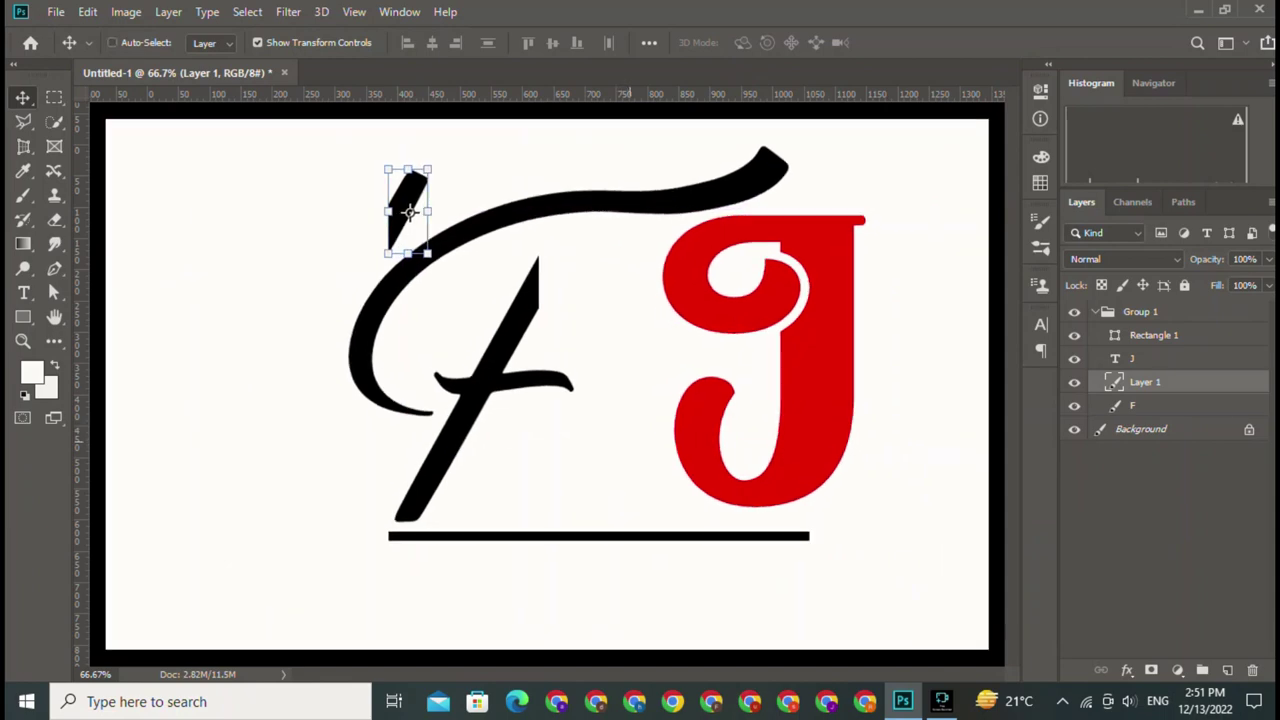
left_click(790, 361, "ctrl")
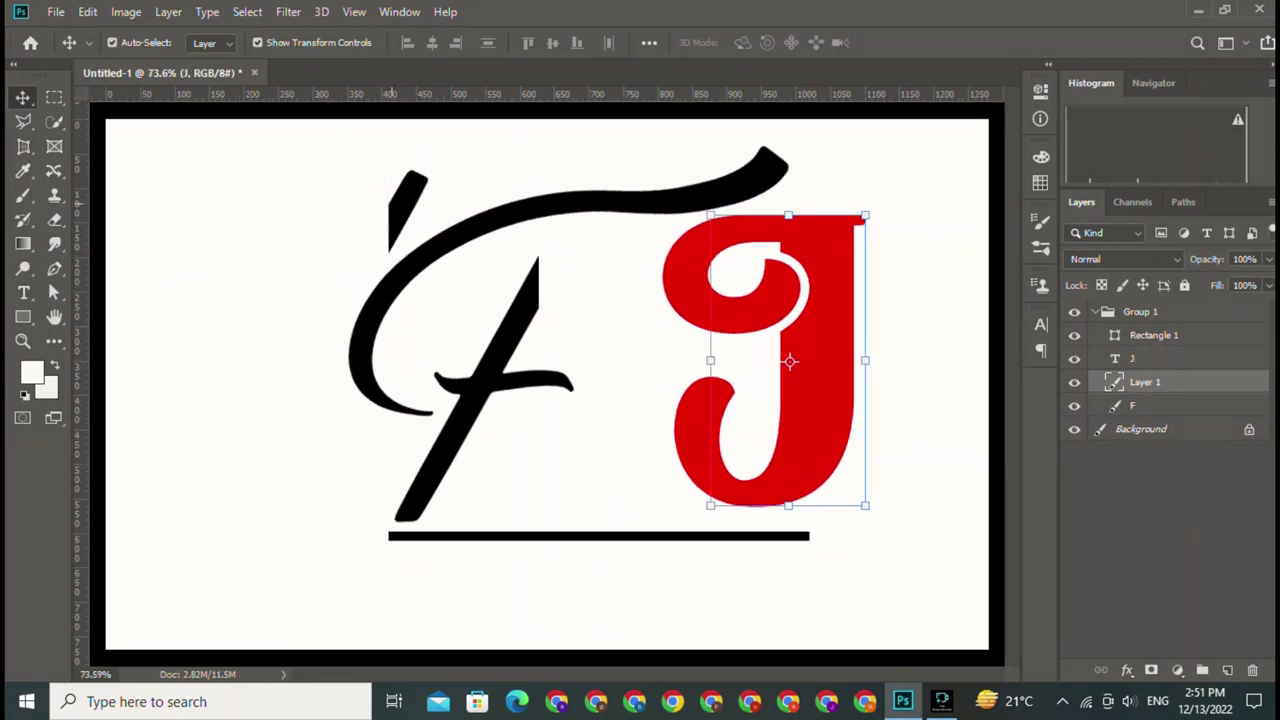
- Move the cut piece further left and slide the red J over the F's stem, nudging it right and down
left_click_drag(408, 210, 233, 290)
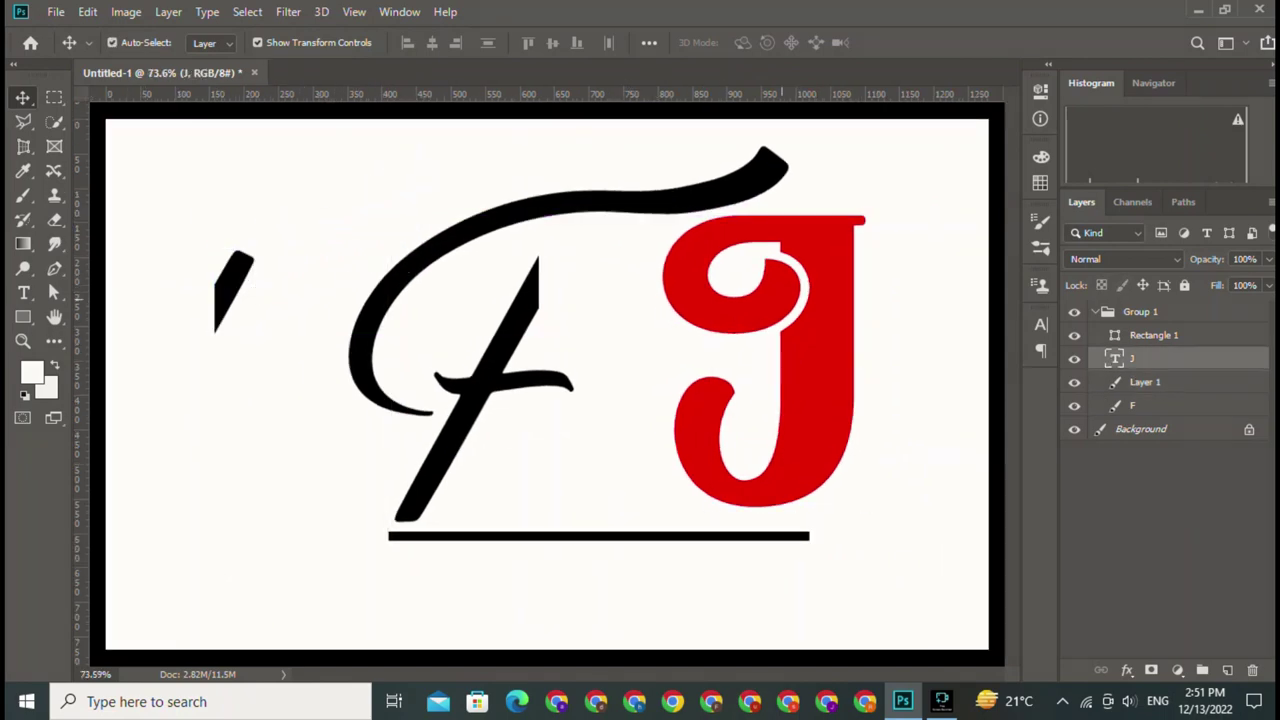
left_click_drag(799, 263, 635, 262)
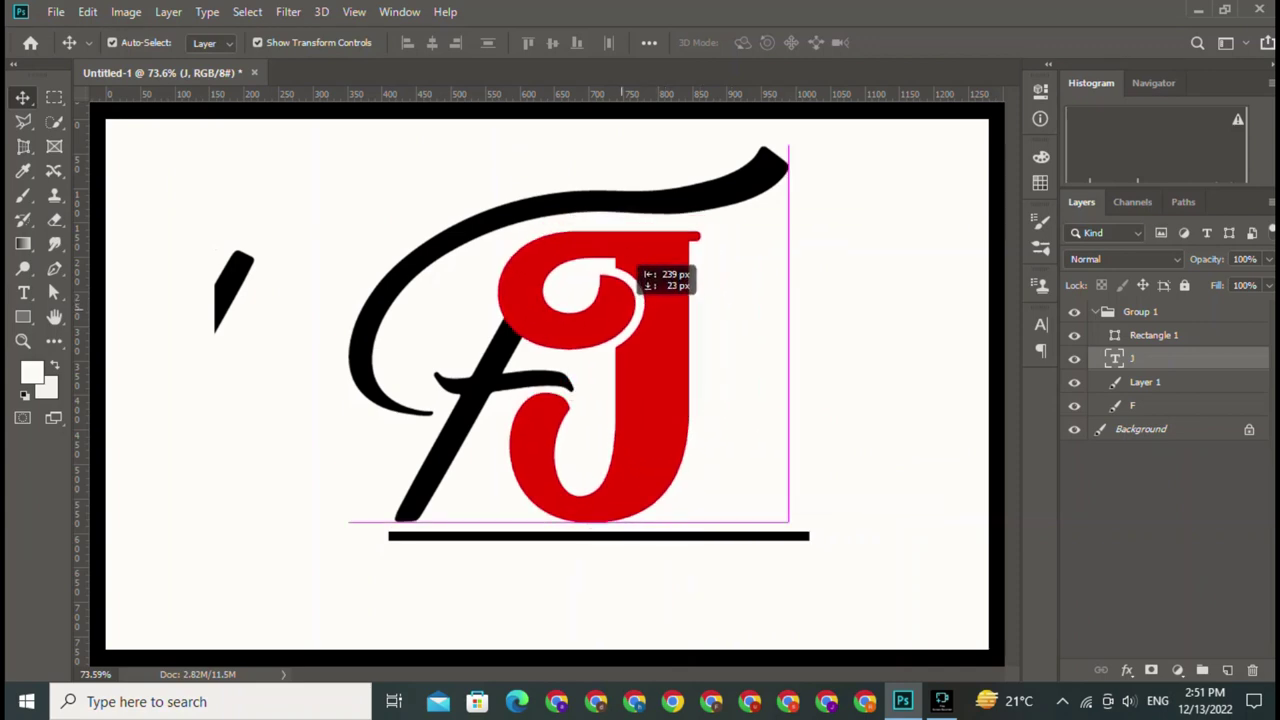
left_click_drag(640, 262, 640, 255)
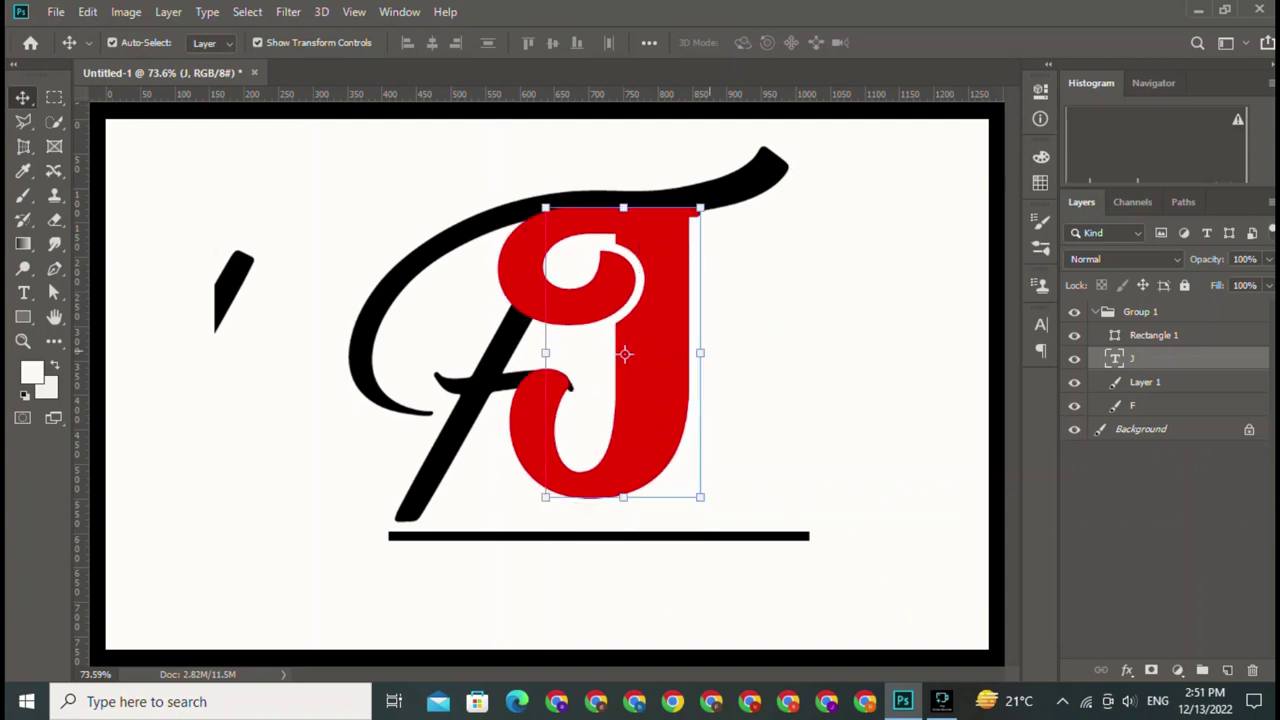
key("Right")
key("Right")
key("Right")
key("Right")
key("Down")
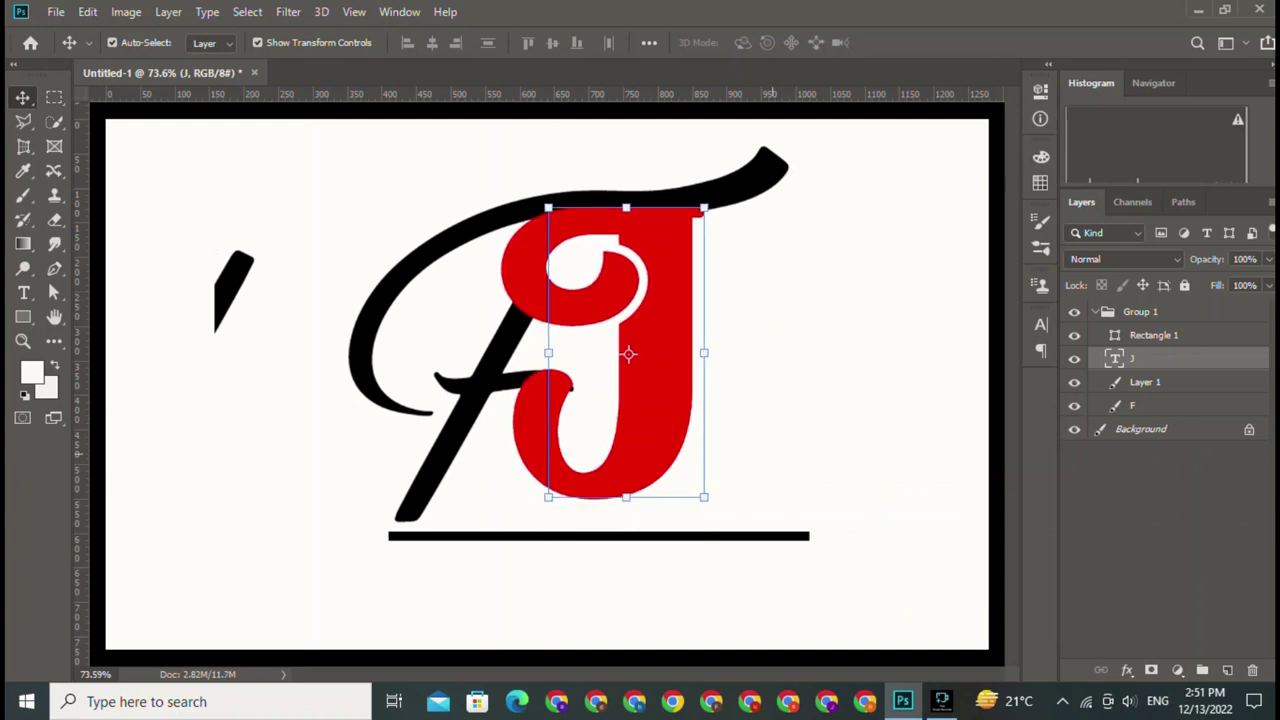
key("Down")
key("Down")
key("Down")
key("Down")
key("Right")
key("Down")
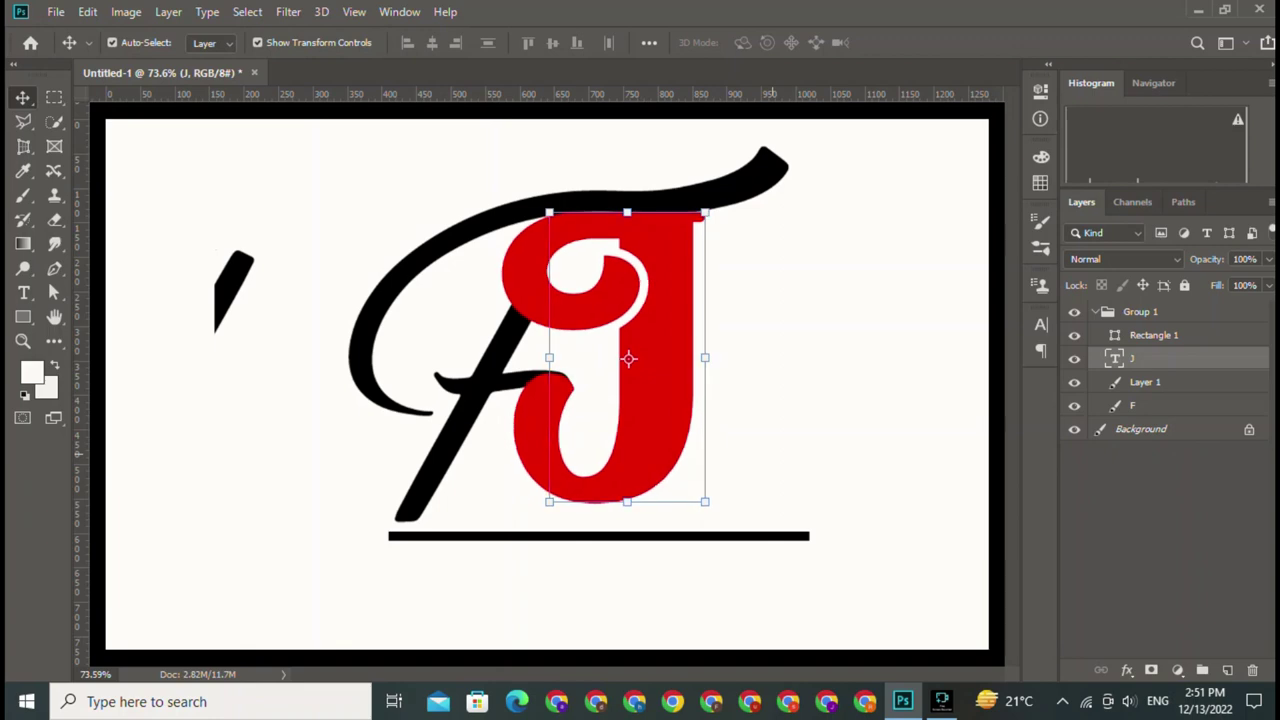
left_click(47, 277)
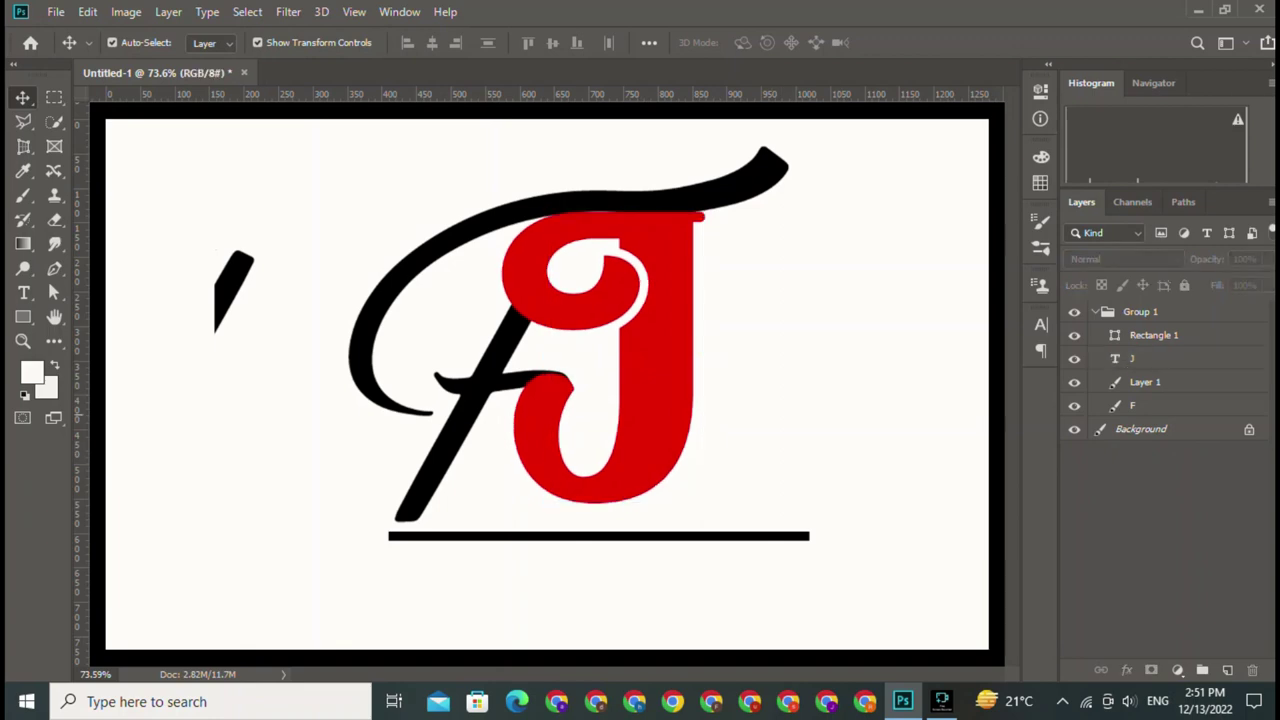
- Bring Layer 1 to the top and place it on the F's stem over the J
left_click_drag(235, 290, 571, 312)
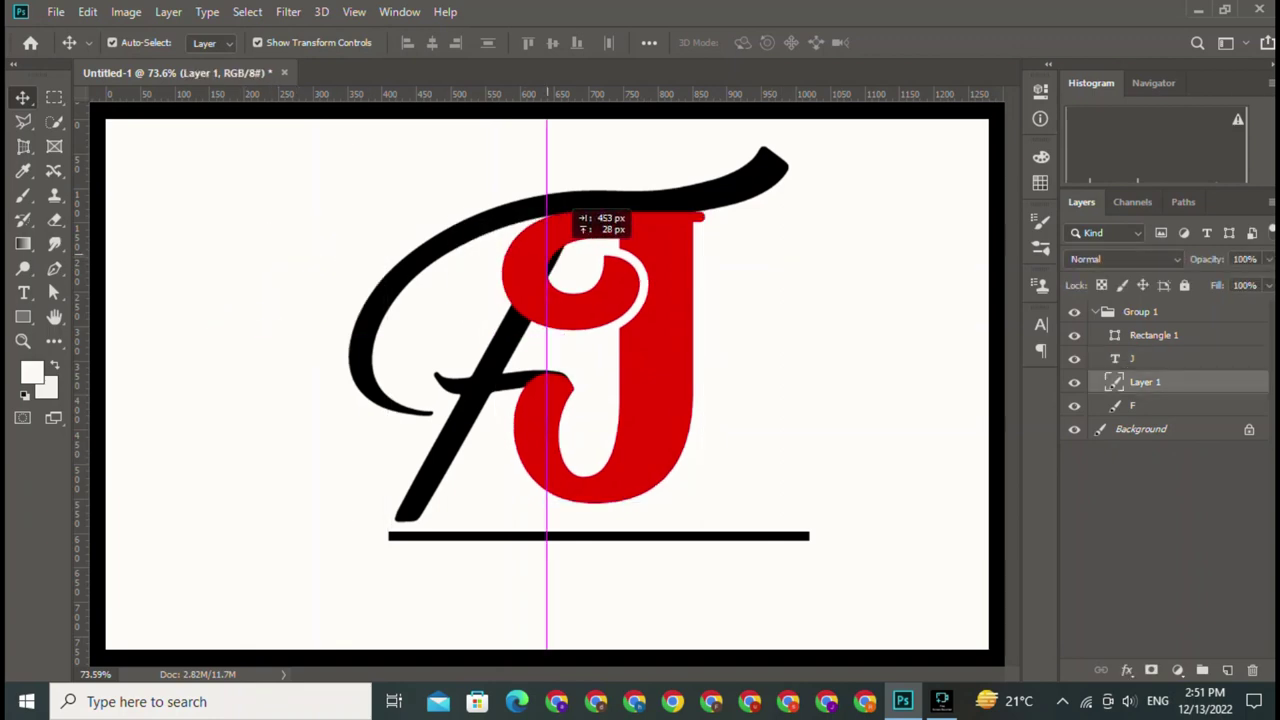
left_click_drag(571, 259, 349, 285)
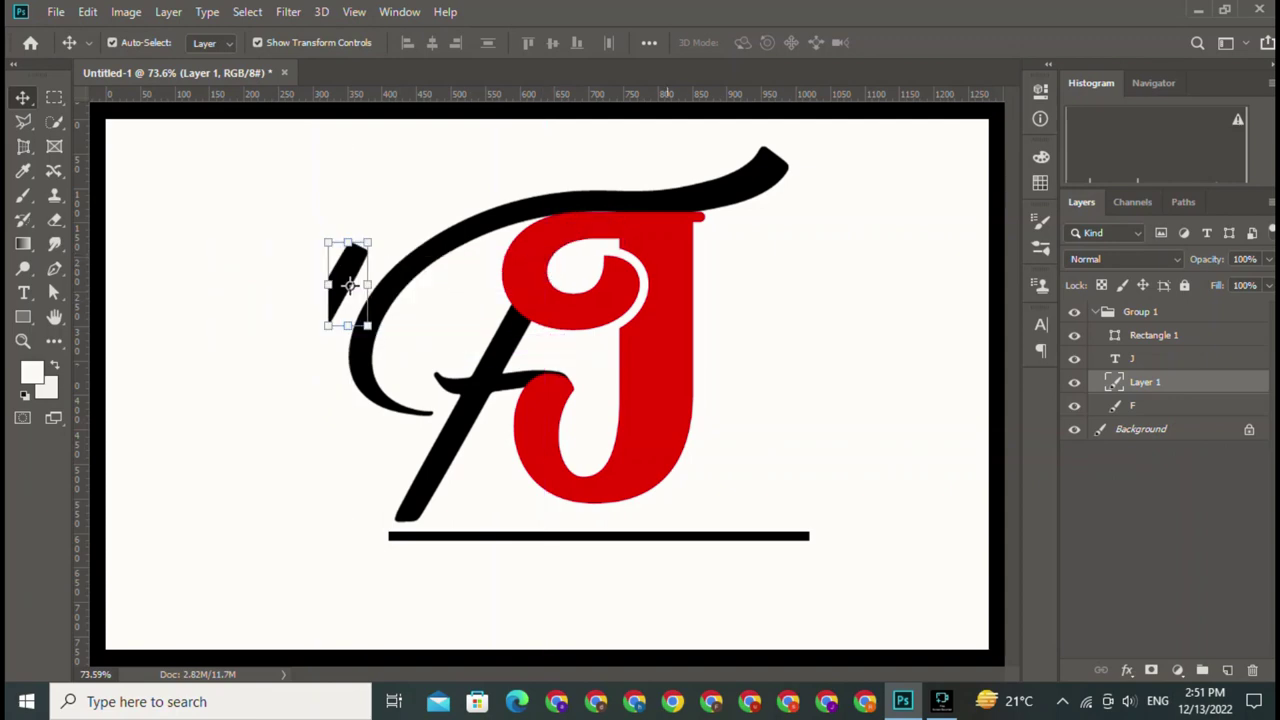
key("ctrl")
key("ctrl+bracketright")
key("ctrl+bracketright")
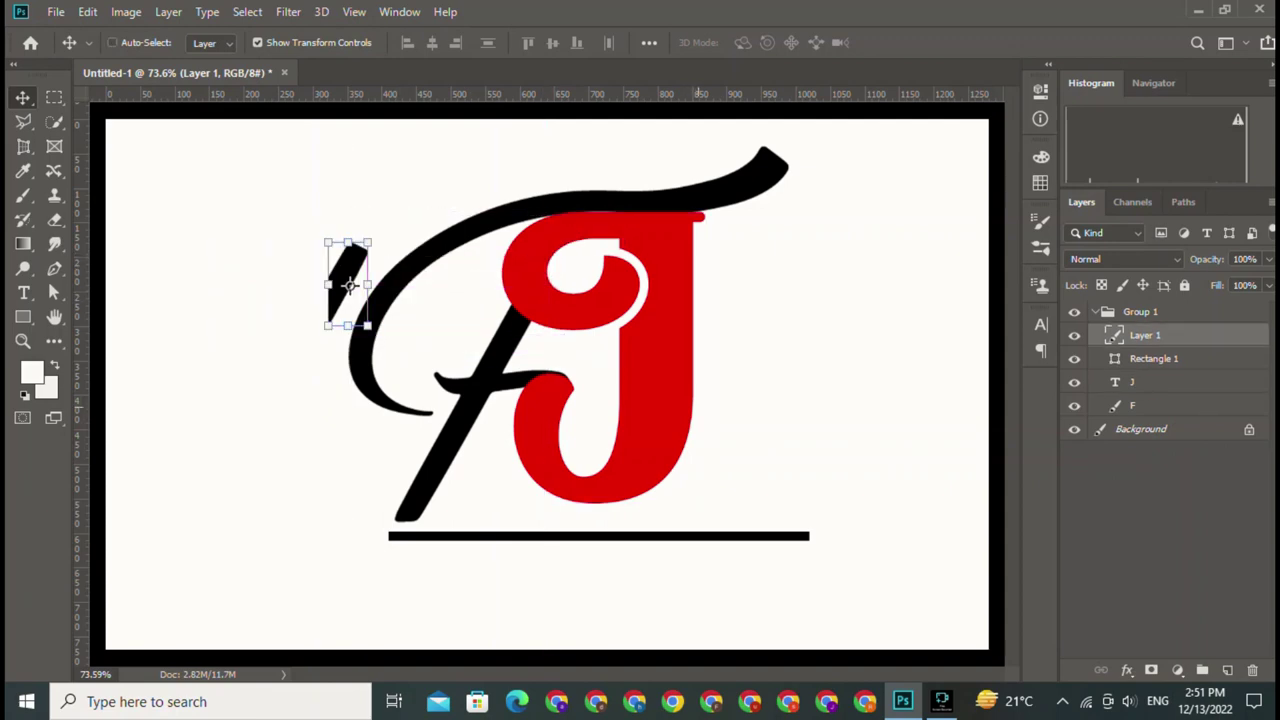
key("ctrl+bracketright")
left_click_drag(349, 285, 561, 285)
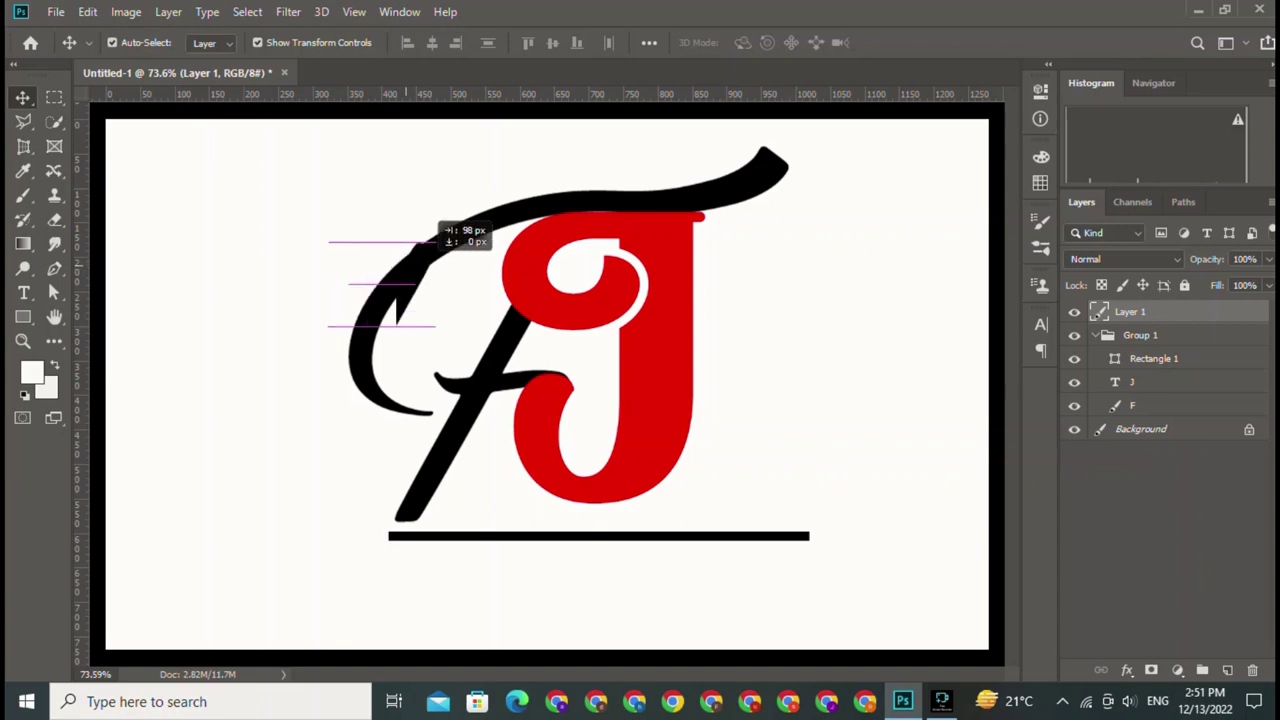
left_click_drag(550, 225, 531, 315)
- Scale the stroke piece up to about 105%
left_click(1160, 540)
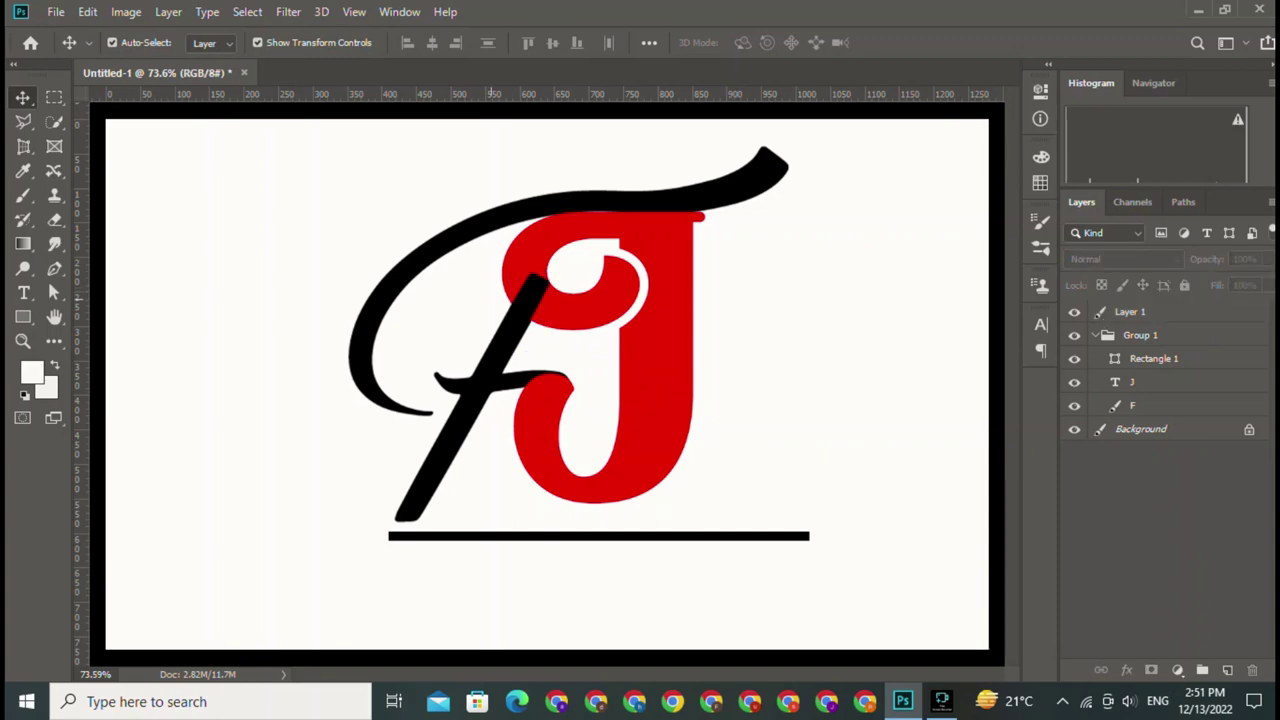
left_click(530, 315)
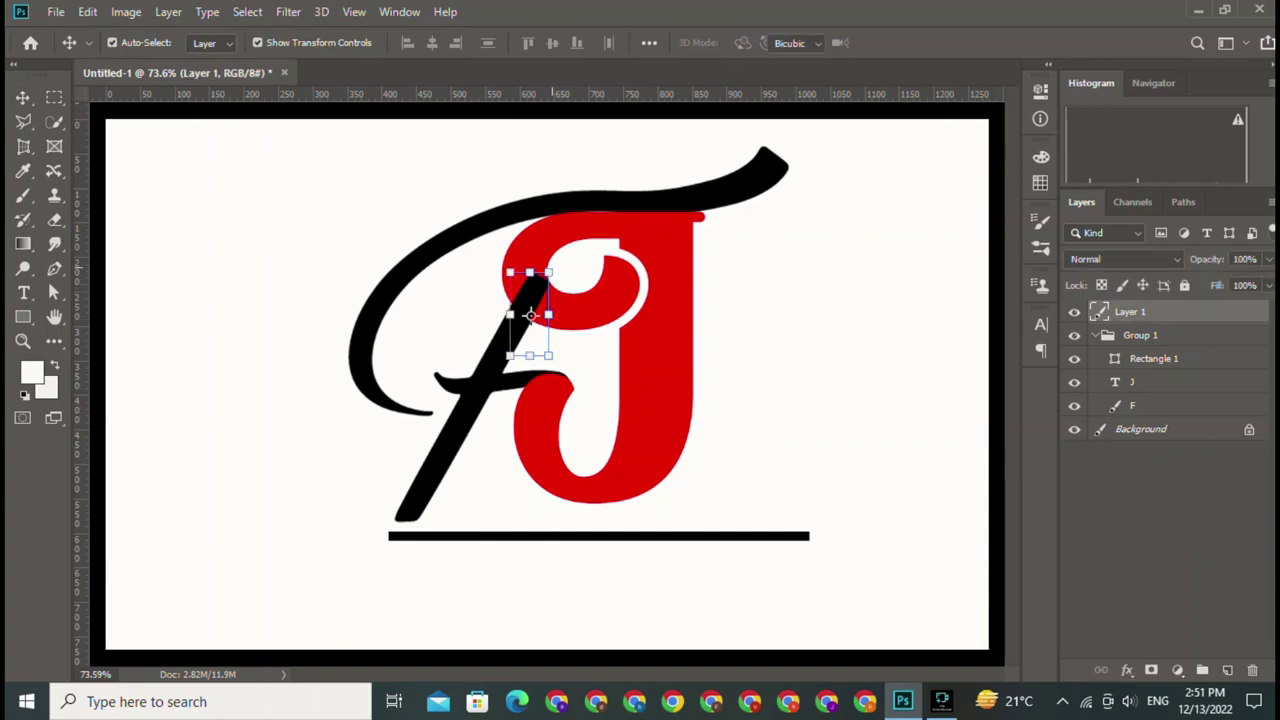
key("ctrl+t")
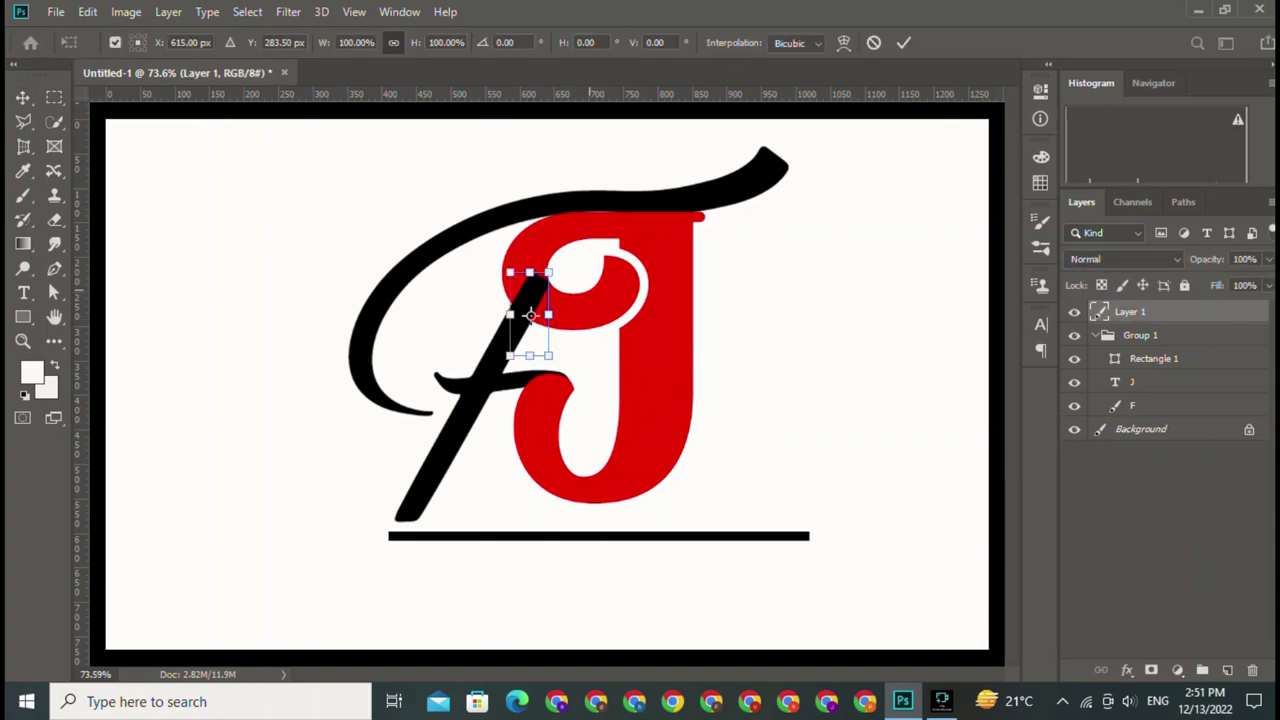
left_click_drag(548, 272, 551, 268)
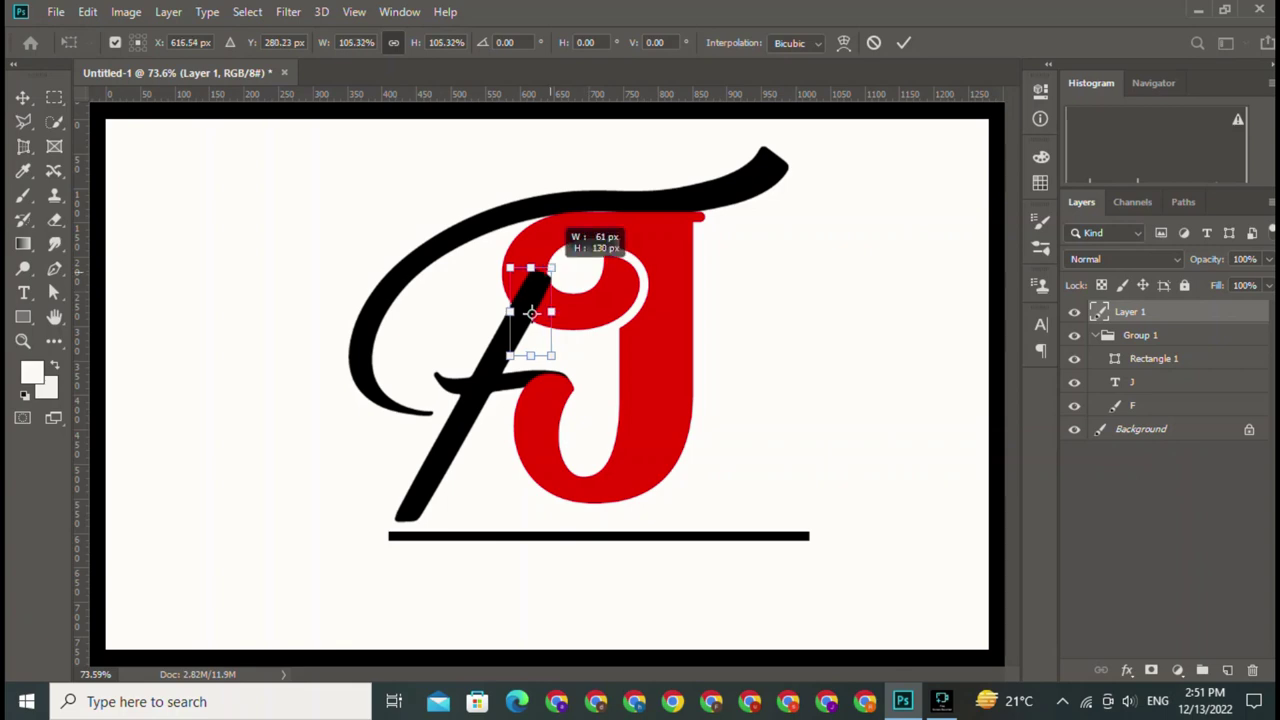
key("Return")
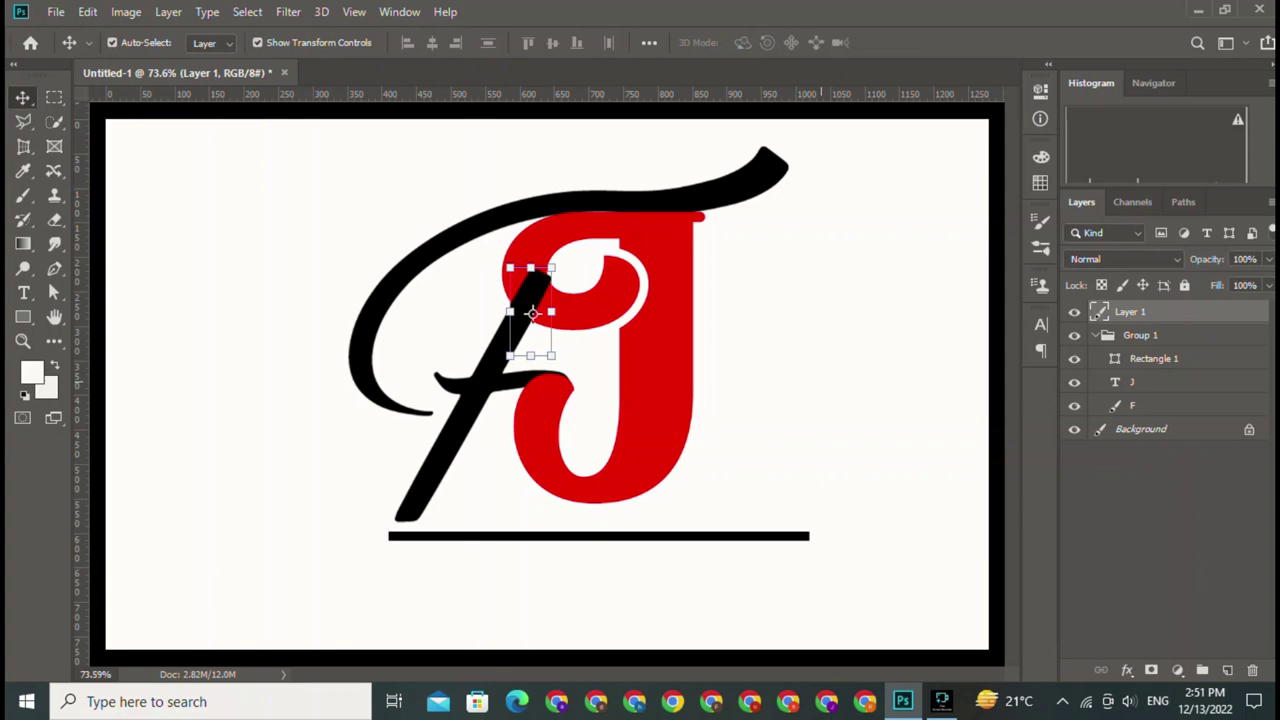
left_click(533, 313)
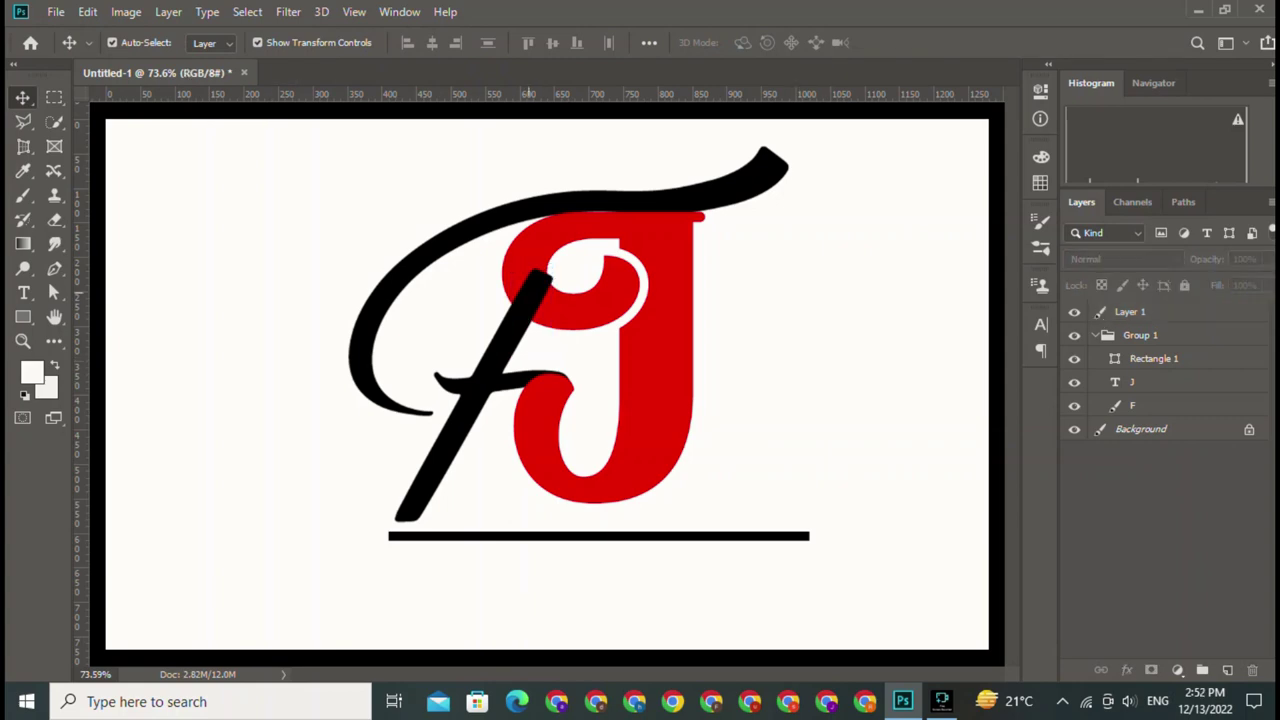
- Nudge the red J up slightly, then minimize Photoshop to the desktop
left_click(533, 313)
left_click(533, 313)
left_click(628, 358)
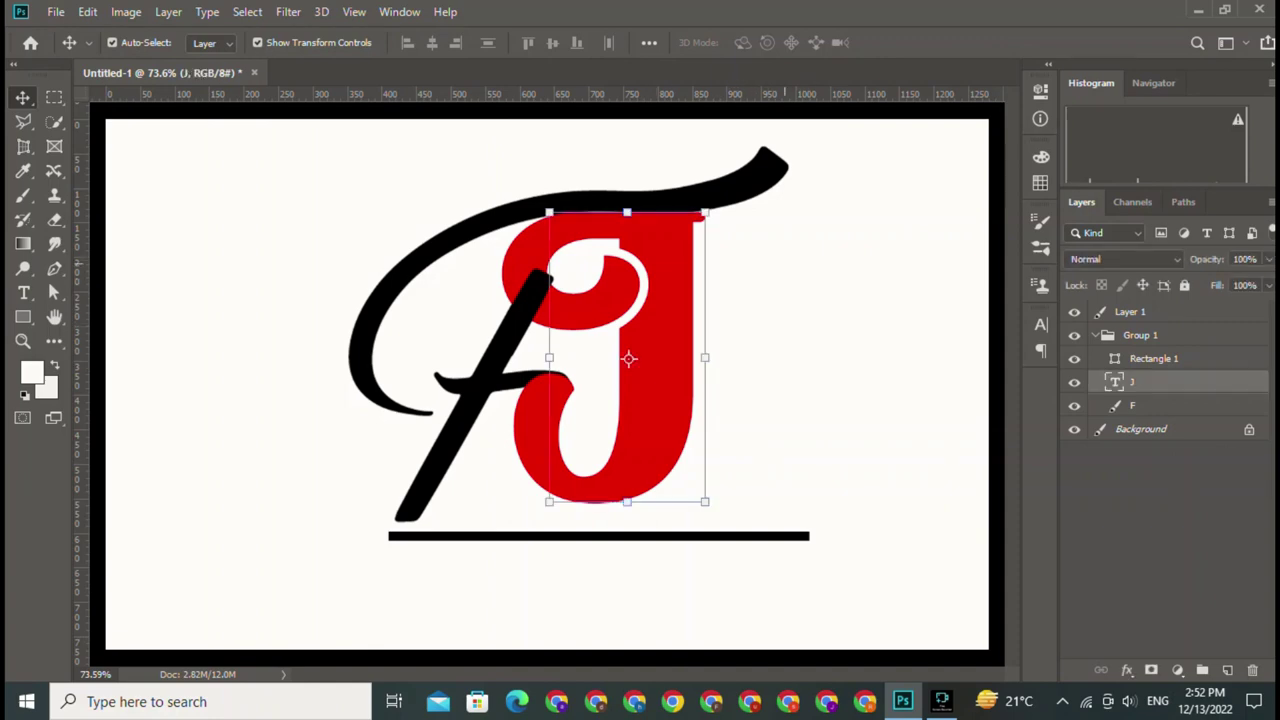
left_click_drag(628, 358, 628, 357)
left_click(1165, 550)
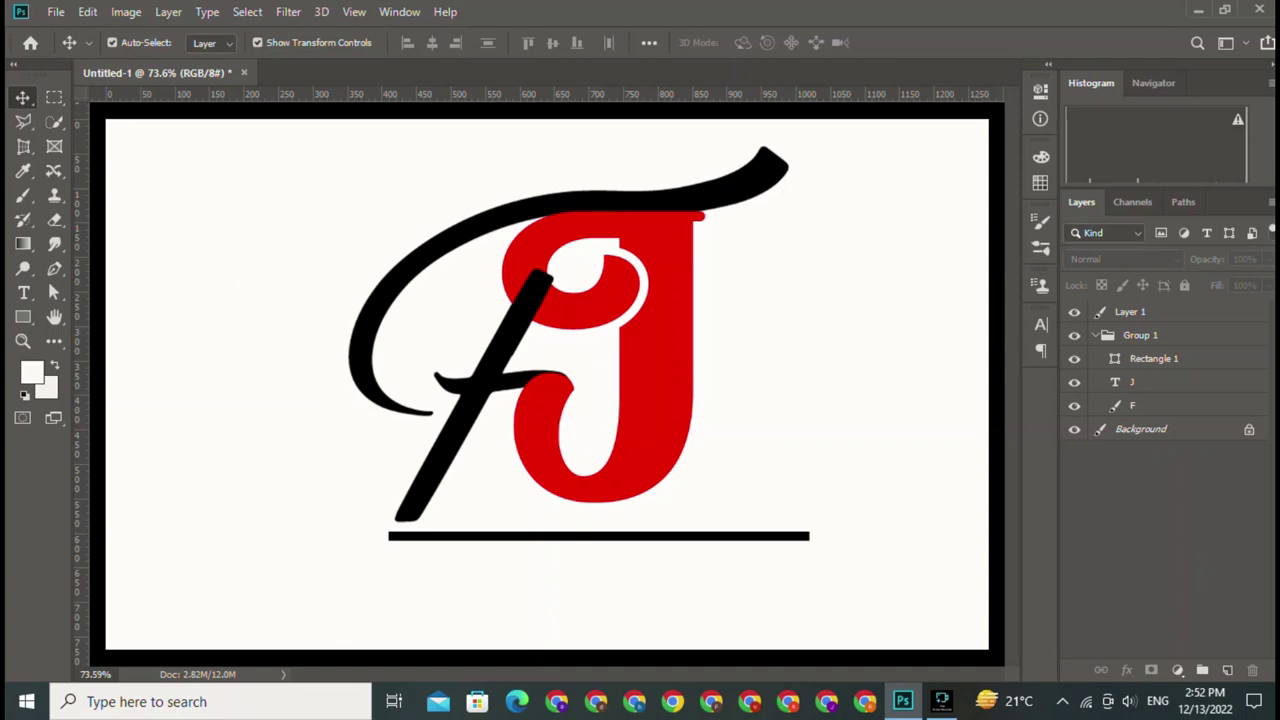
left_click(1198, 10)
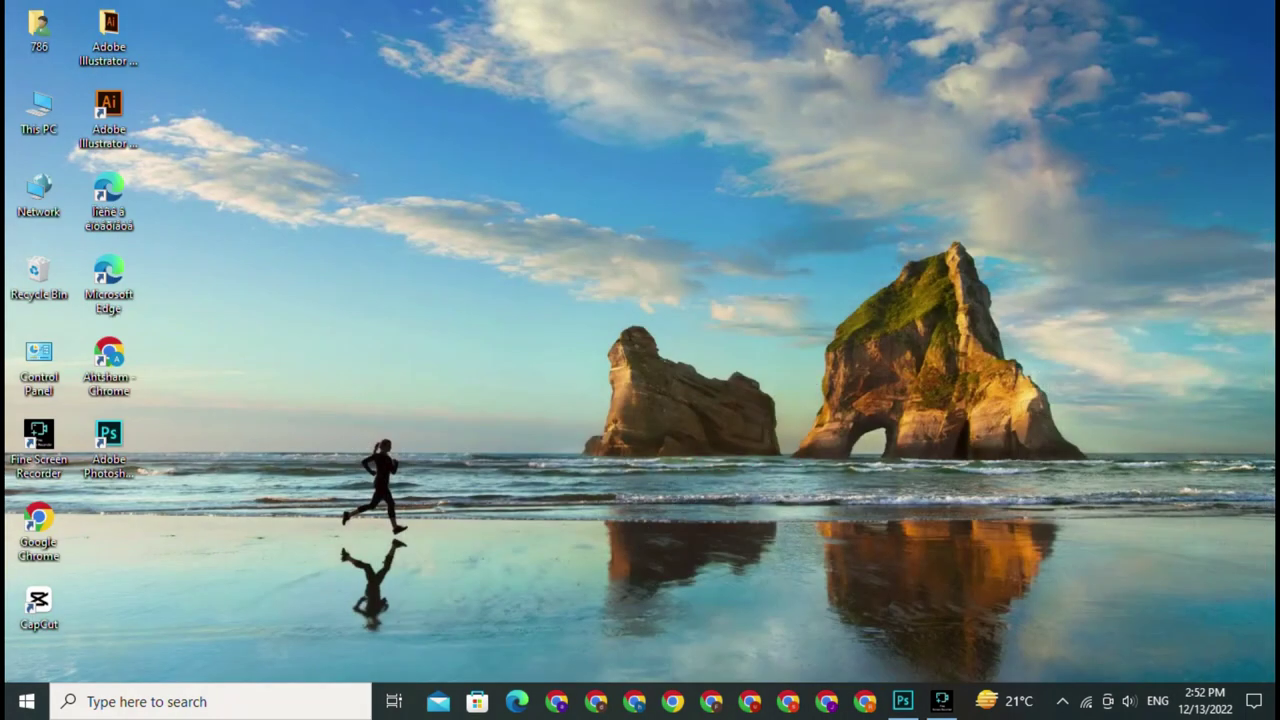
- Drag the crown removebg-preview image from E:\jpg onto the Photoshop canvas
double_click(40, 112)
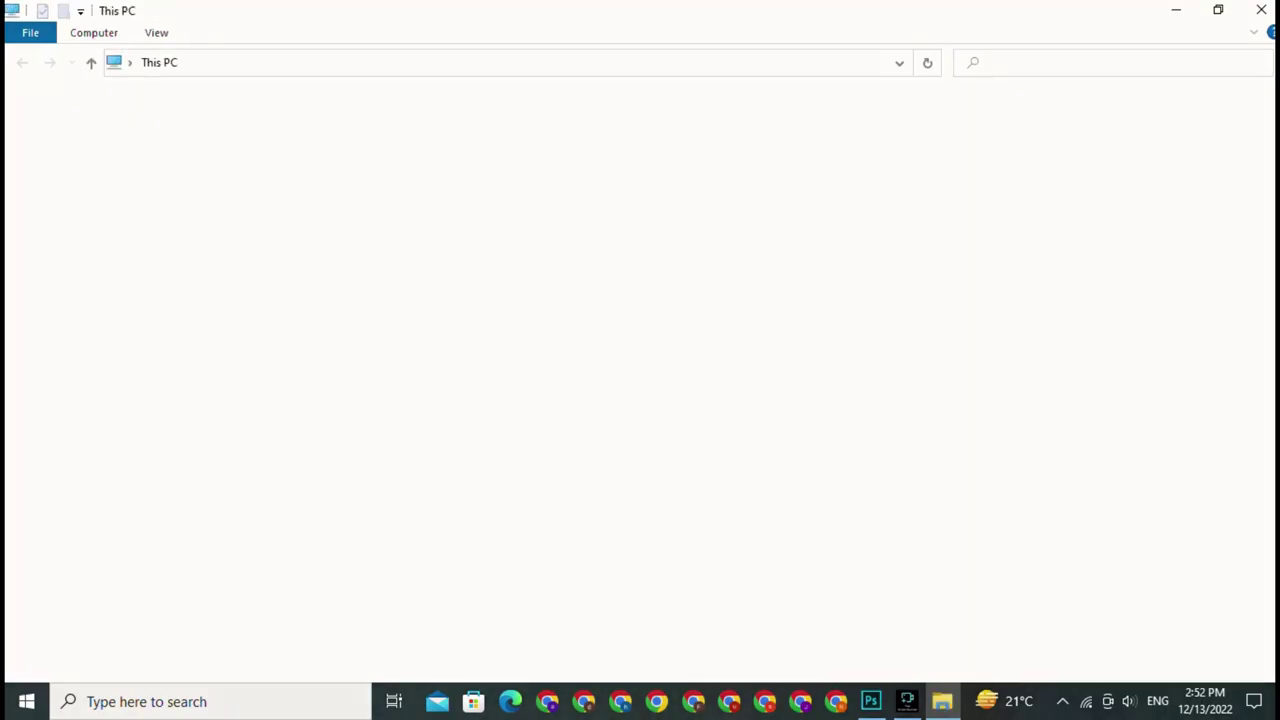
left_click(520, 268)
double_click(520, 268)
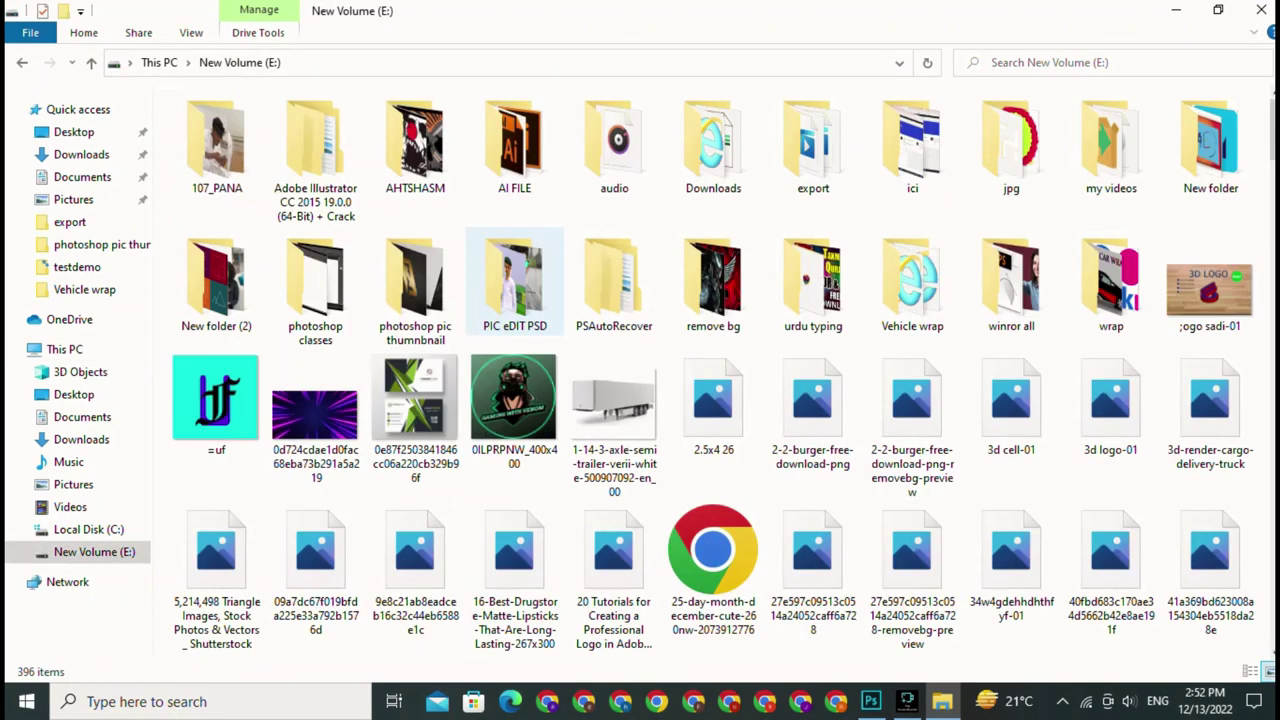
double_click(415, 290)
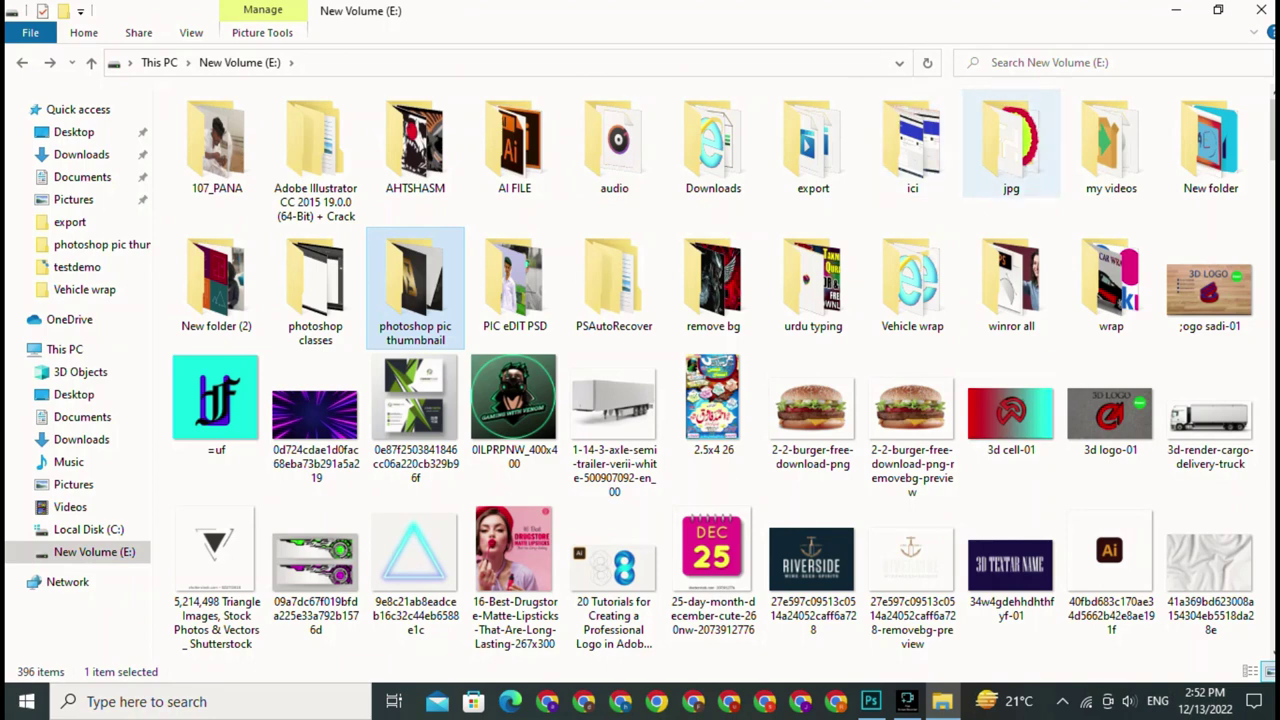
double_click(1011, 145)
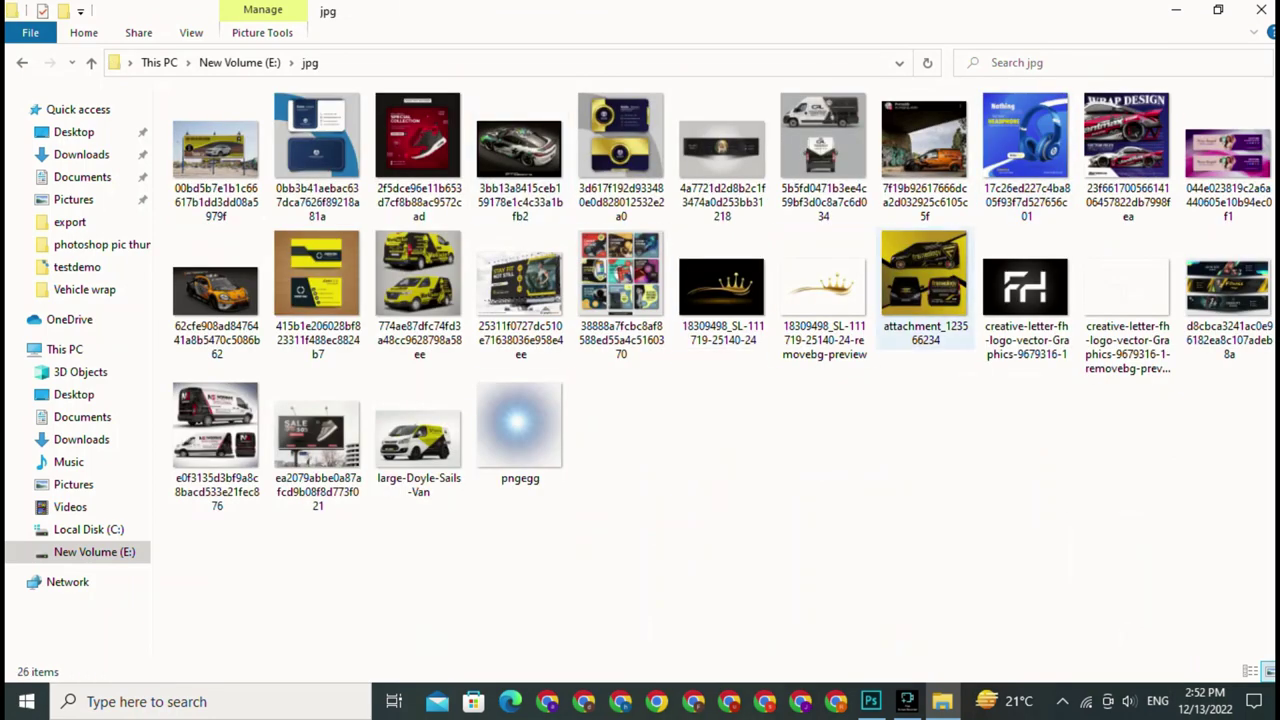
mouse_move(824, 290)
left_mouse_down()
mouse_move(900, 645)
mouse_move(870, 700)
left_mouse_up()
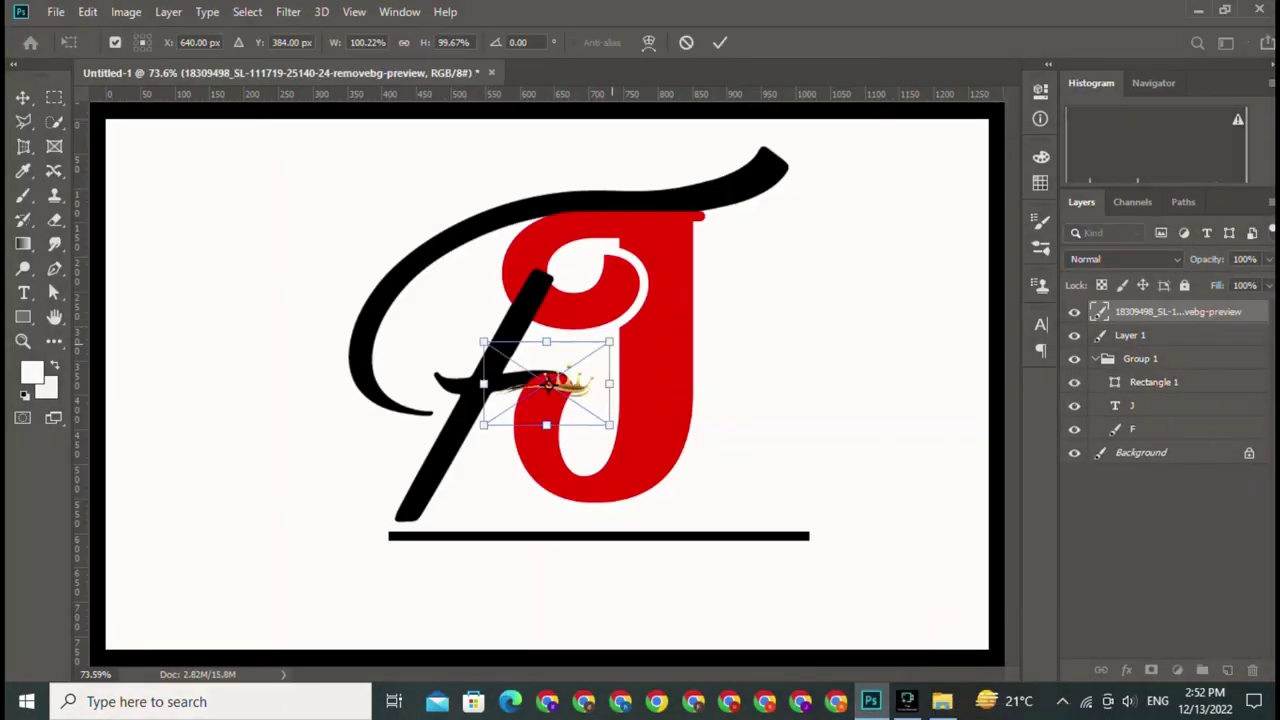
- Enlarge the placed crown and set it above the letters
left_click_drag(609, 342, 817, 206)
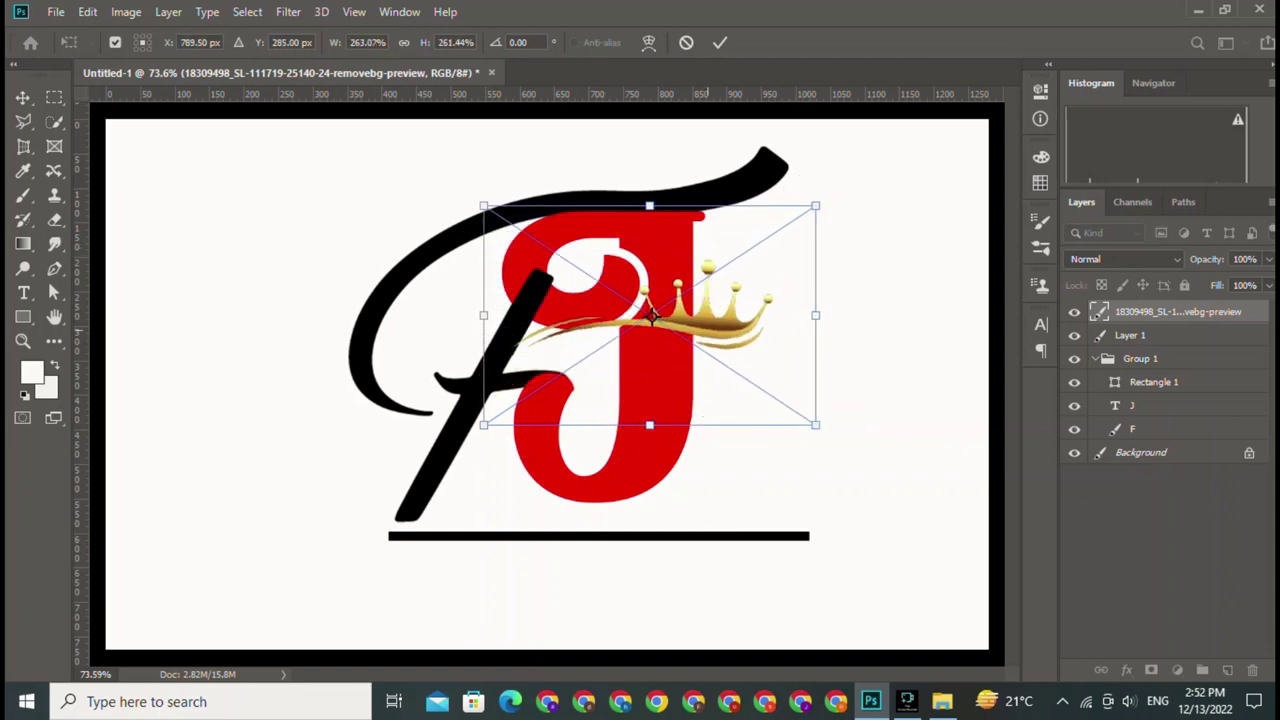
mouse_move(718, 333)
left_mouse_down()
mouse_move(553, 203)
mouse_move(571, 137)
mouse_move(599, 147)
left_mouse_up()
key("Return")
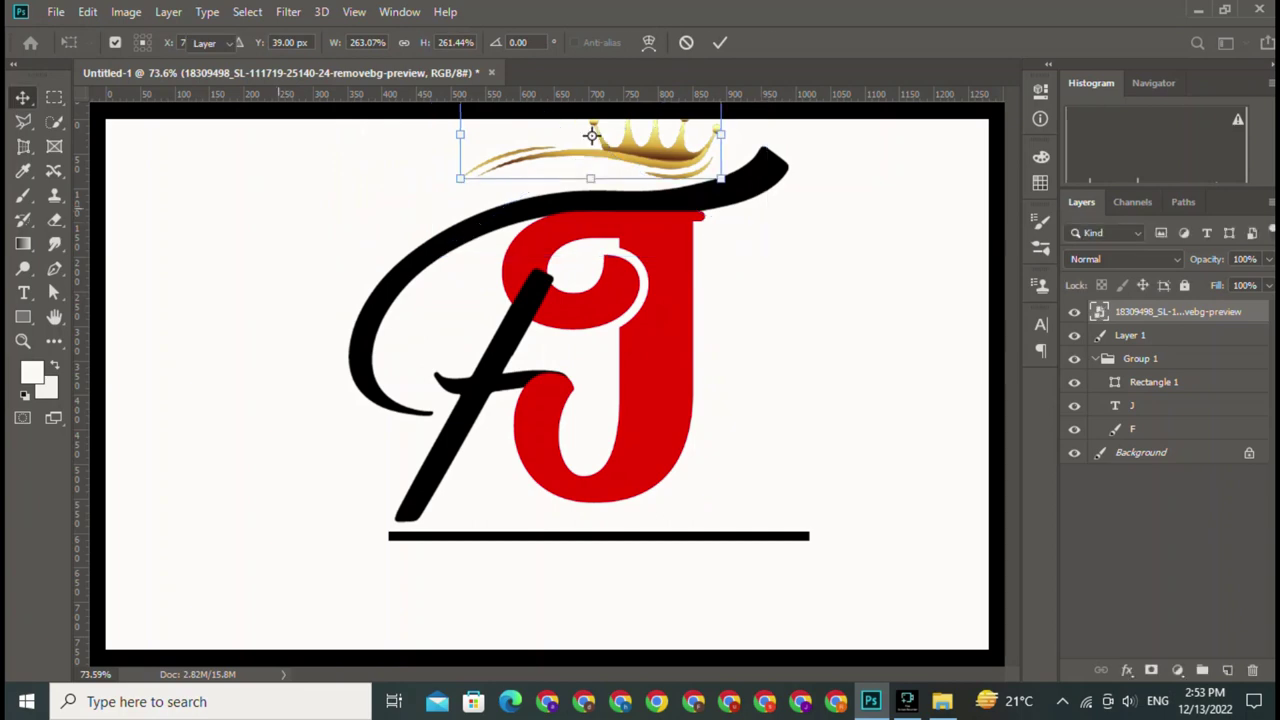
- Move the F, J, swoosh and underline down-left, and lower the crown toward the swoosh
left_click_drag(275, 204, 613, 509)
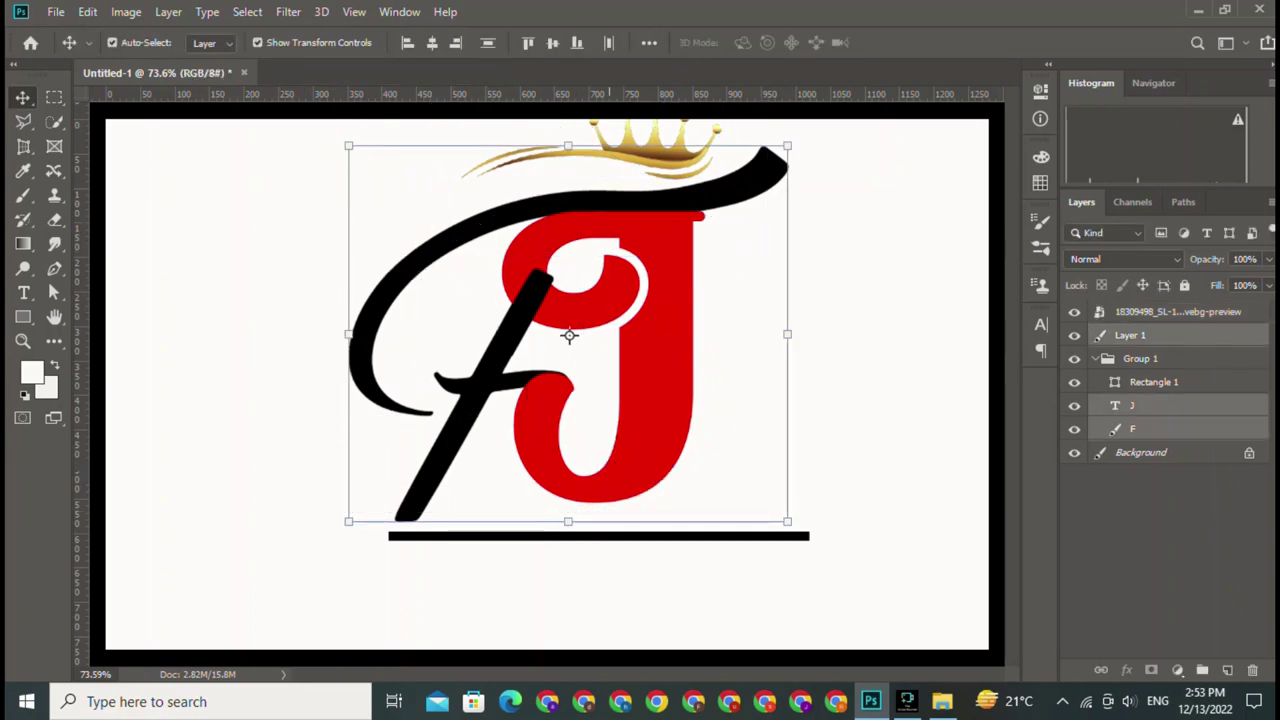
mouse_move(569, 336)
left_mouse_down()
mouse_move(569, 356)
mouse_move(549, 319)
left_mouse_up()
left_click_drag(618, 250, 640, 260)
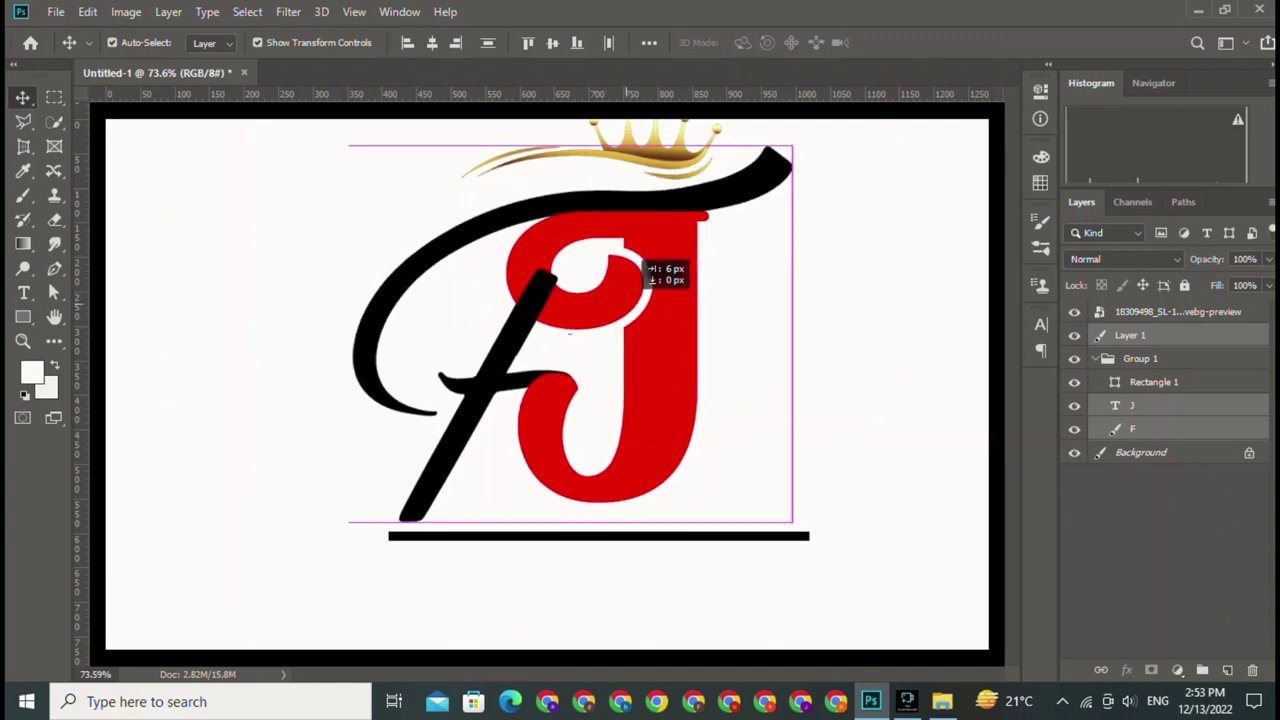
left_click(222, 110)
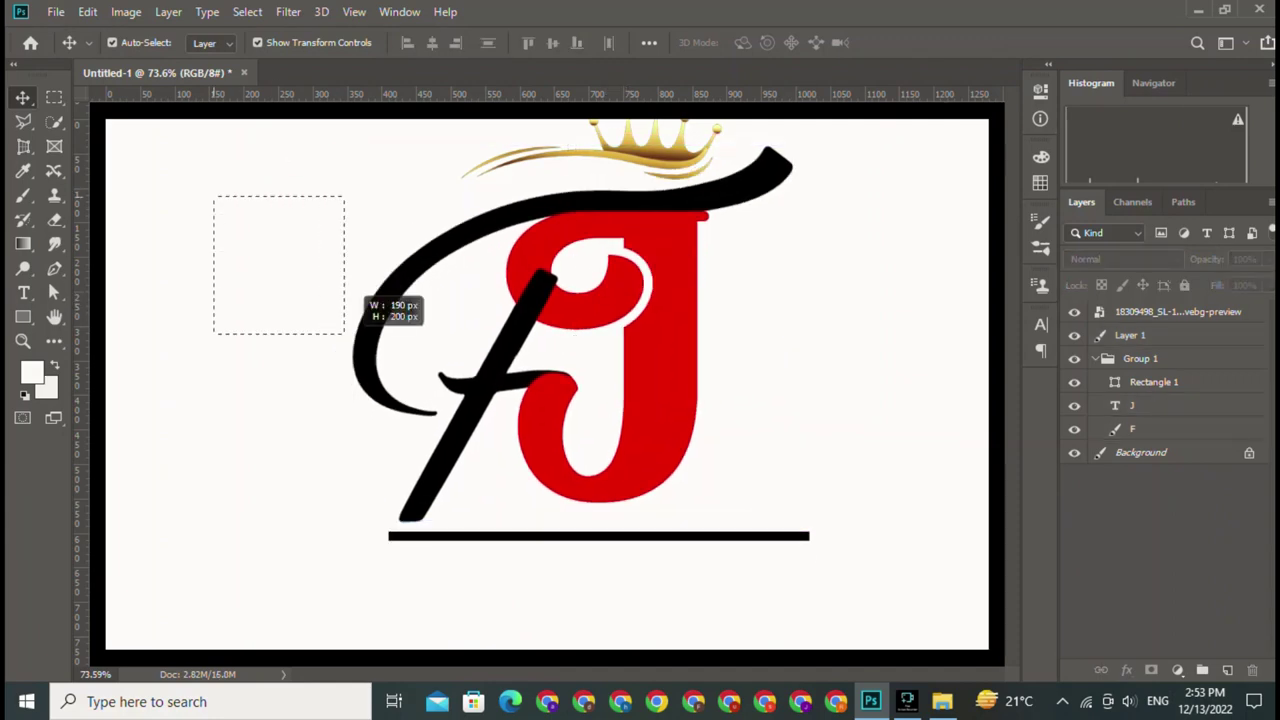
left_click_drag(214, 197, 588, 548)
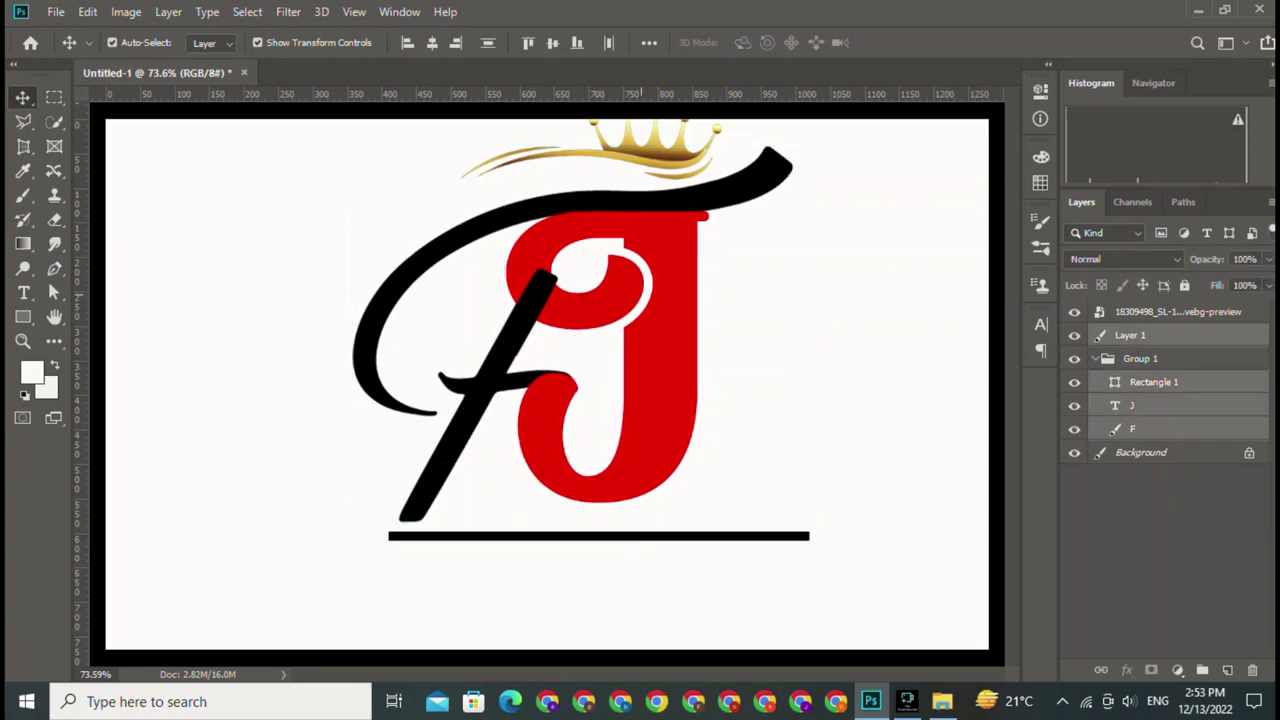
left_click_drag(582, 345, 539, 408)
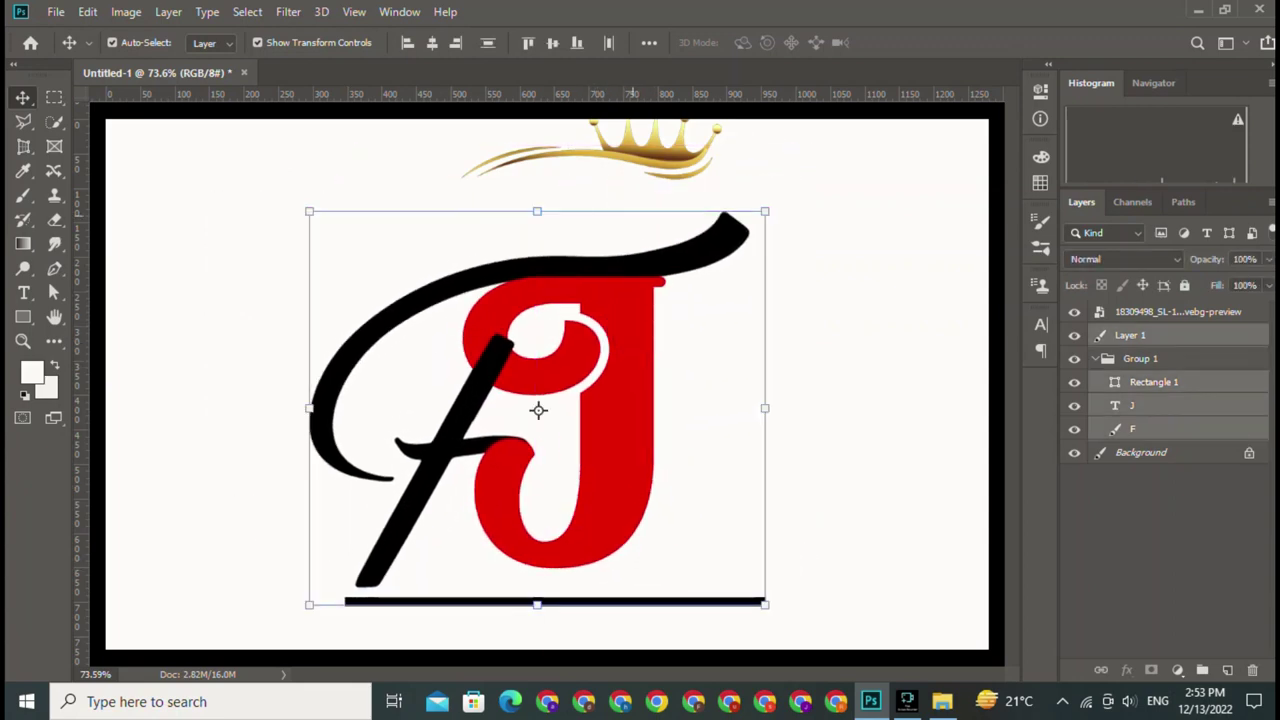
mouse_move(640, 124)
left_mouse_down()
mouse_move(612, 178)
mouse_move(557, 212)
left_mouse_up()
- Enlarge the crown, tilt it about -5°, and rest it on the swoosh above the J
key("ctrl+t")
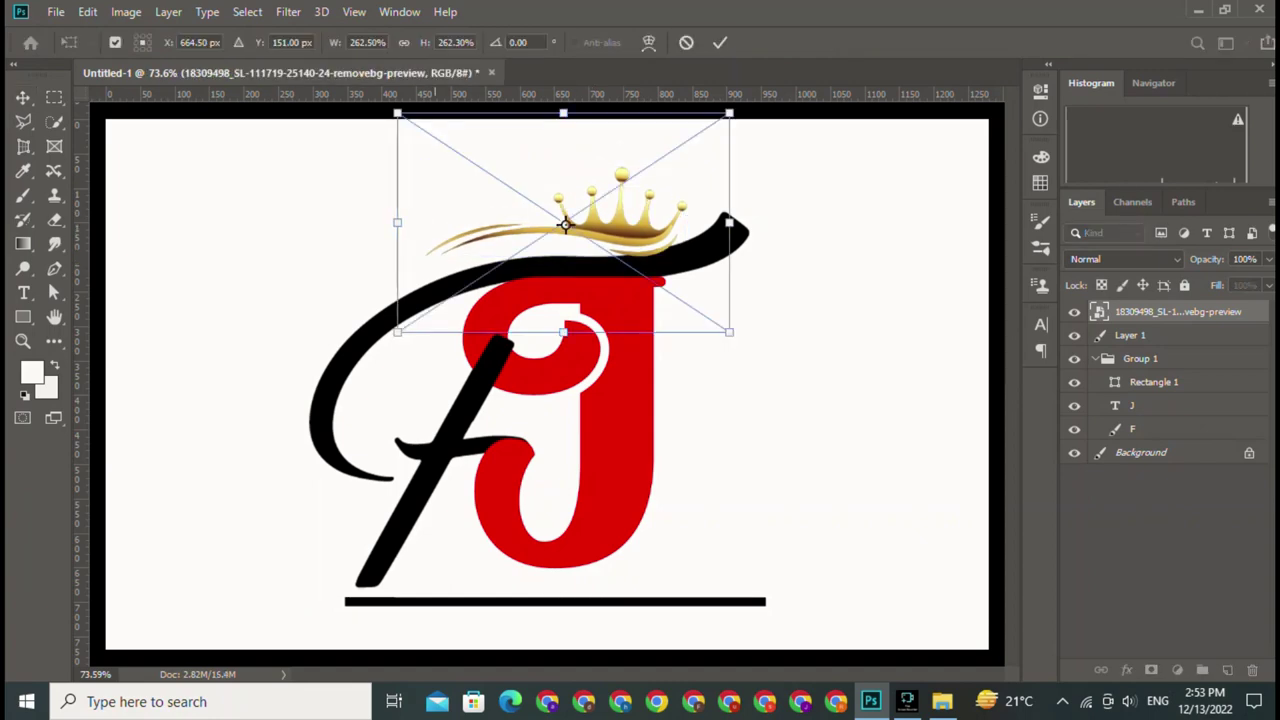
left_click_drag(397, 332, 277, 408)
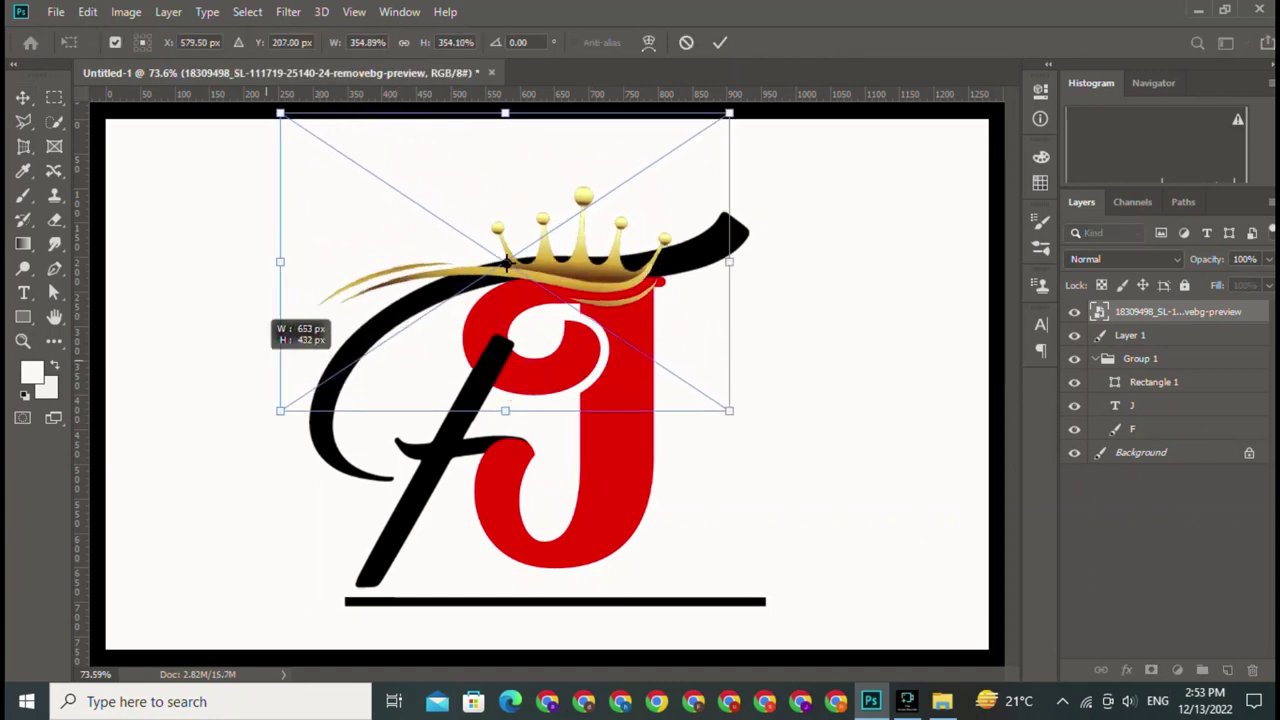
mouse_move(515, 266)
left_mouse_down()
mouse_move(525, 212)
mouse_move(541, 203)
mouse_move(473, 282)
left_mouse_up()
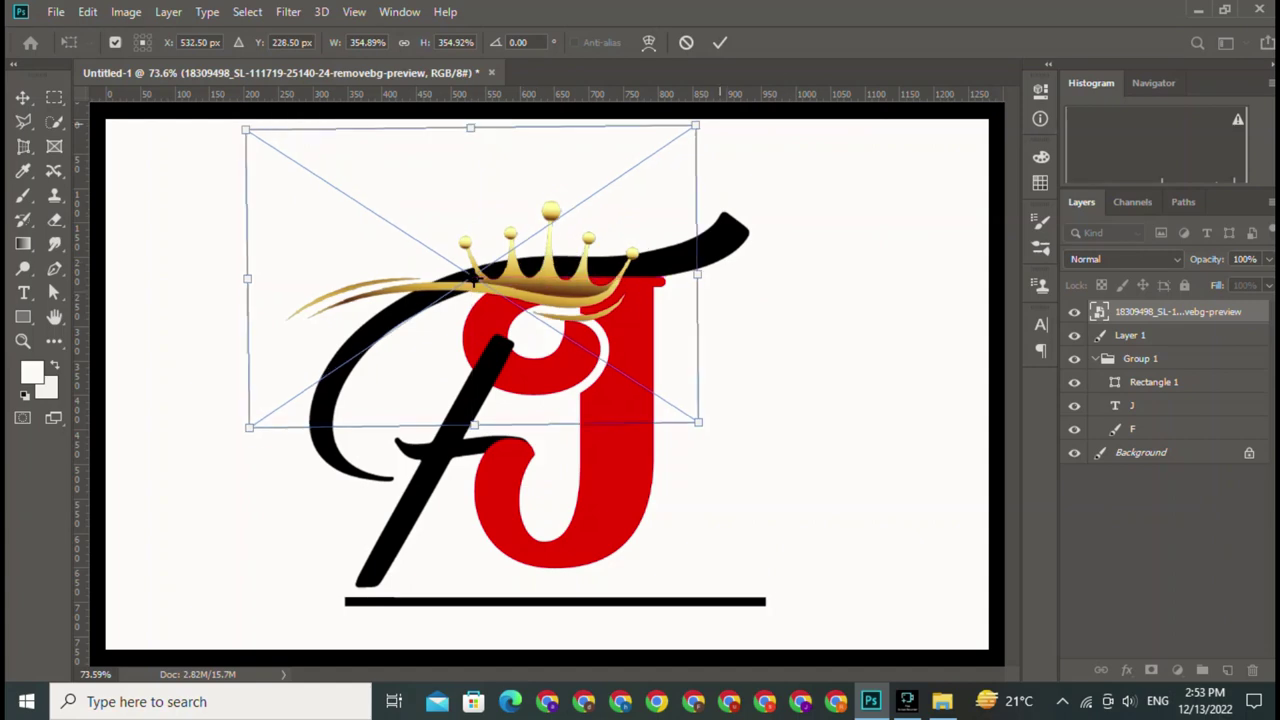
left_click_drag(712, 122, 735, 112)
left_click_drag(629, 242, 668, 204)
mouse_move(543, 222)
left_mouse_down()
mouse_move(538, 212)
mouse_move(556, 221)
left_mouse_up()
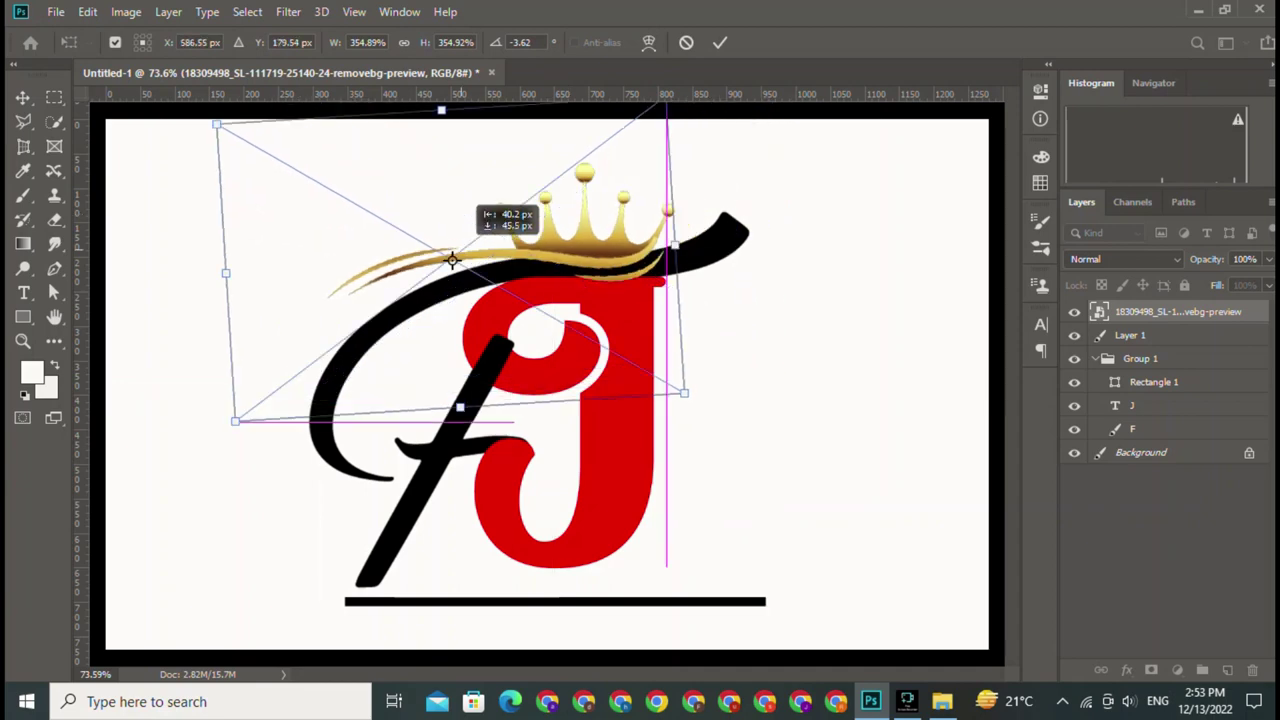
mouse_move(556, 221)
left_mouse_down()
mouse_move(401, 289)
mouse_move(557, 205)
mouse_move(540, 208)
mouse_move(541, 232)
mouse_move(502, 277)
left_mouse_up()
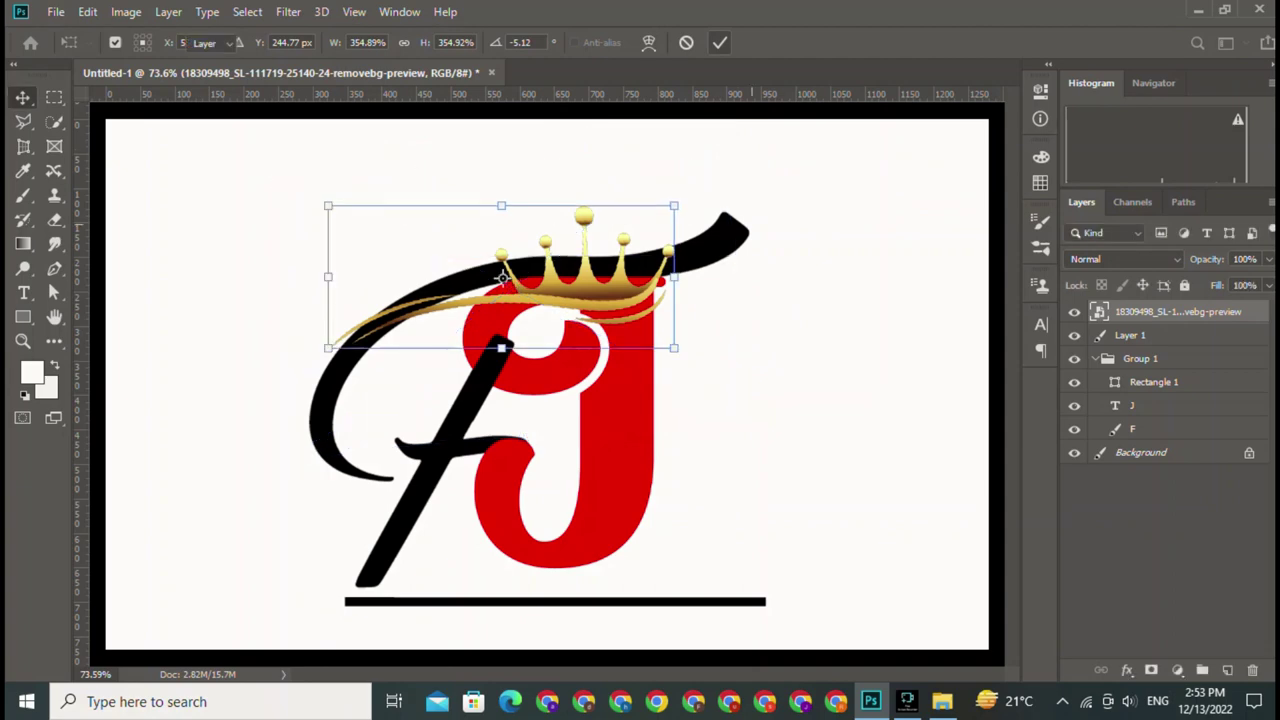
key("Return")
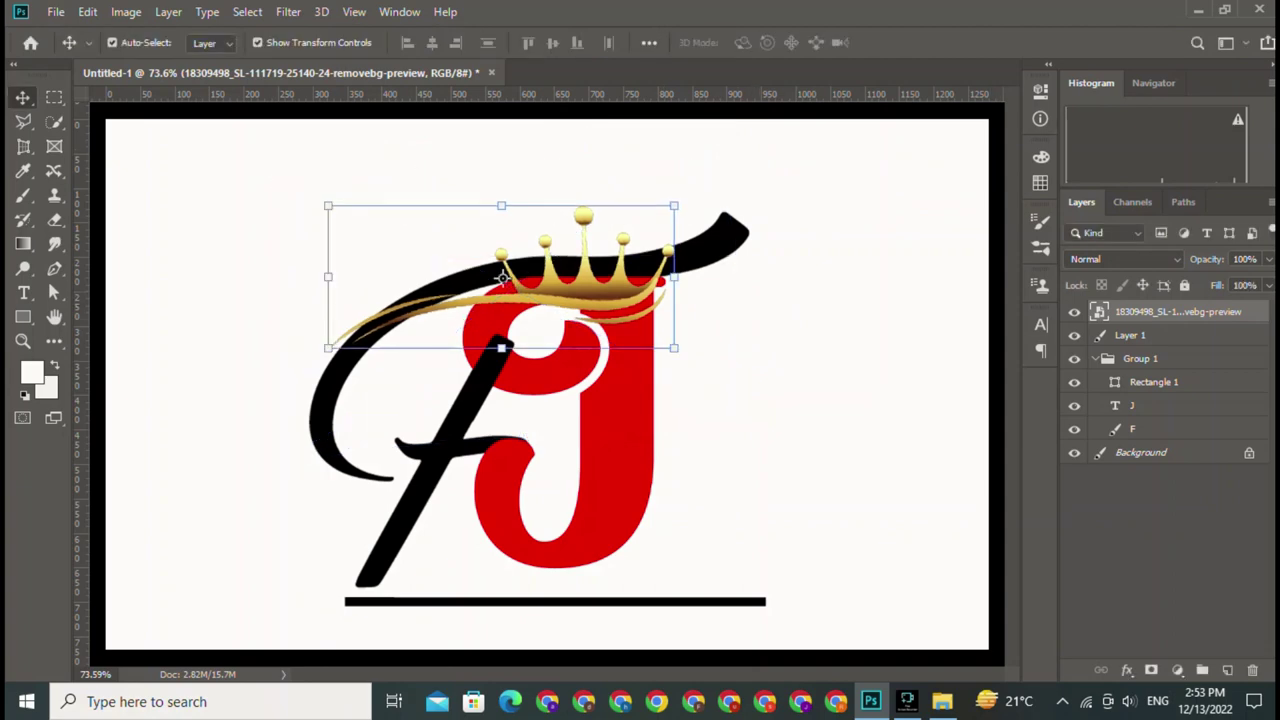
- Rasterize the crown layer, move it to the swoosh's right end, and erase its lower gold curve
right_click(1142, 311)
left_click(934, 333)
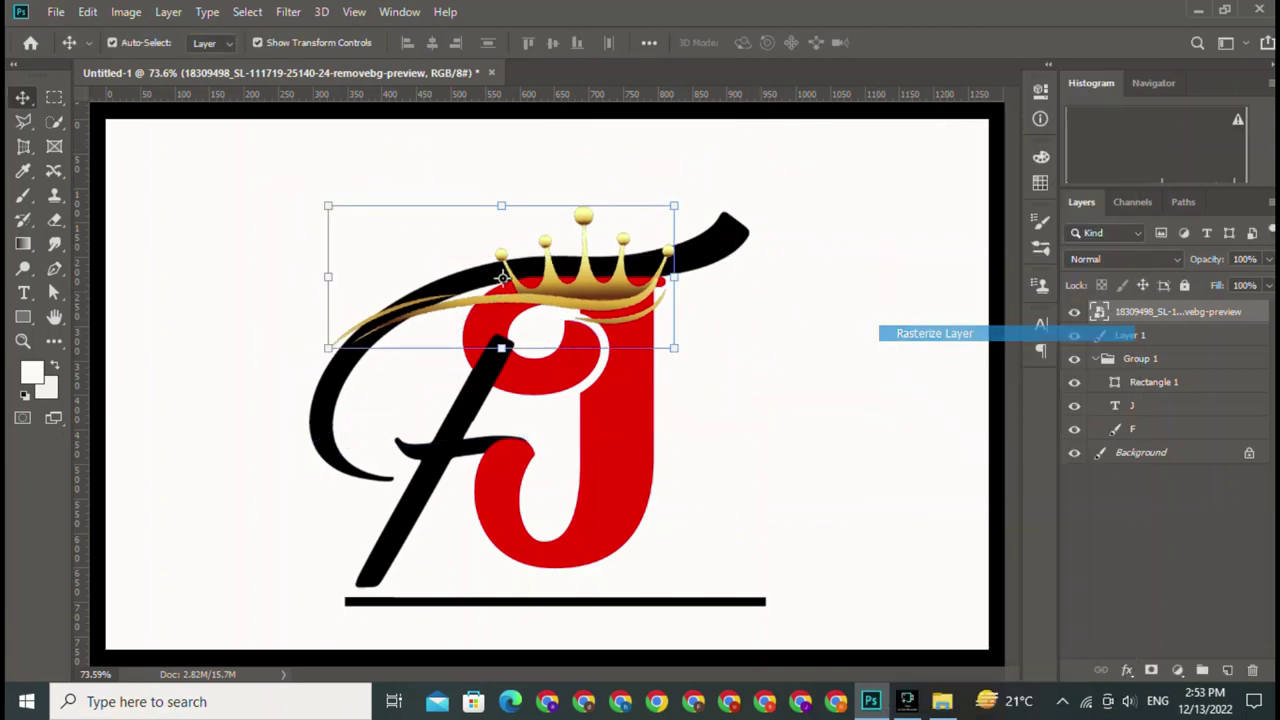
left_click_drag(502, 272, 750, 212)
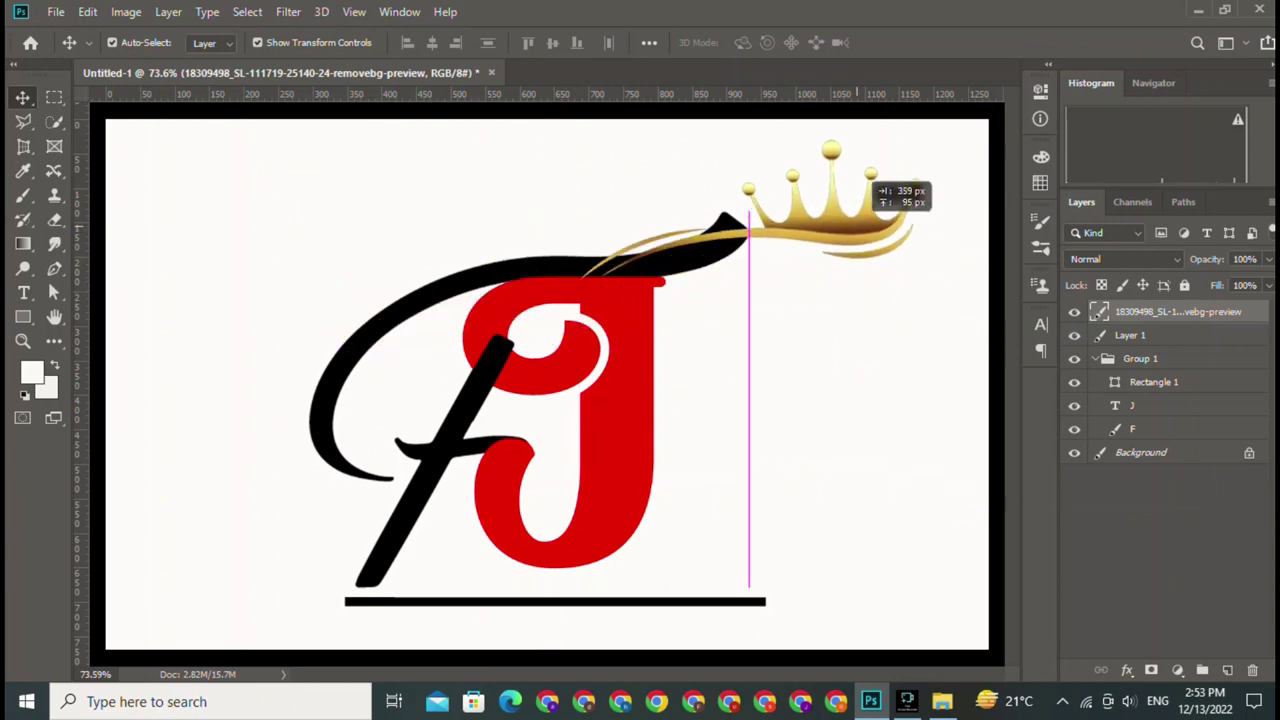
key("e")
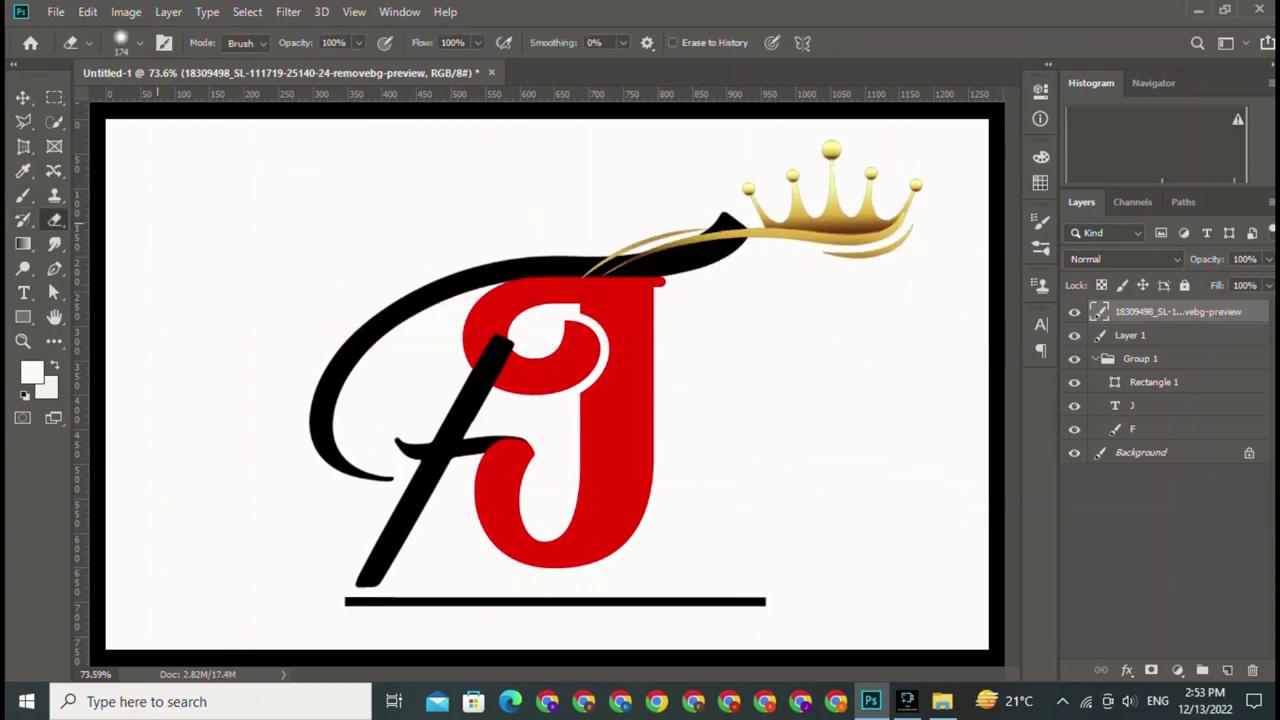
left_click_drag(845, 255, 833, 250)
left_click_drag(835, 254, 895, 250)
- Move the crown left over the J and rotate it about -4° into place
key("v")
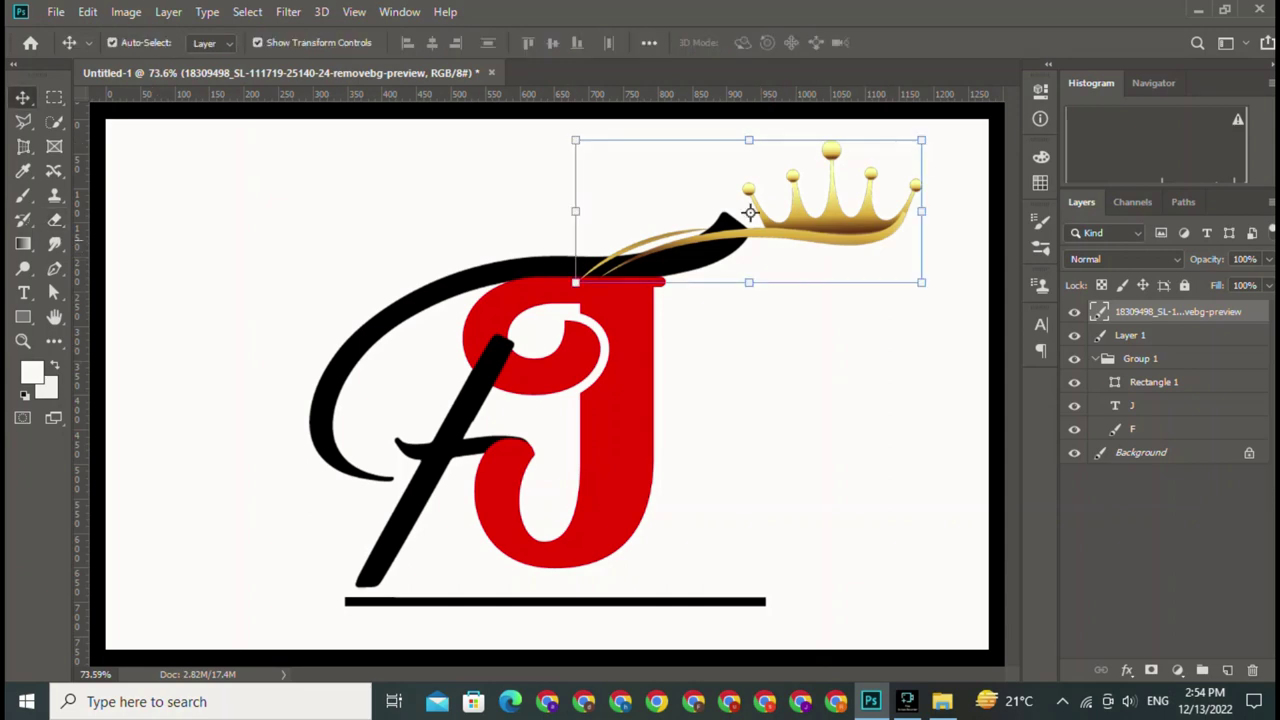
mouse_move(749, 212)
left_mouse_down()
mouse_move(529, 222)
mouse_move(553, 201)
left_mouse_up()
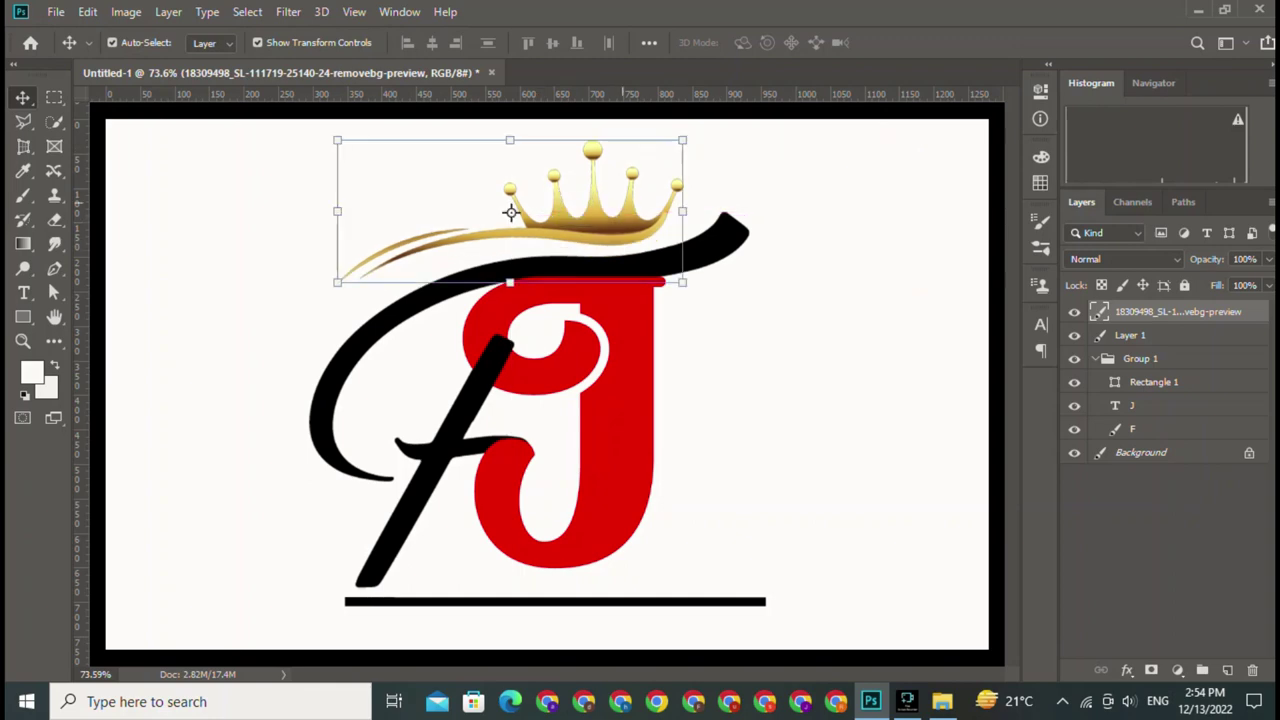
left_click_drag(695, 130, 686, 117)
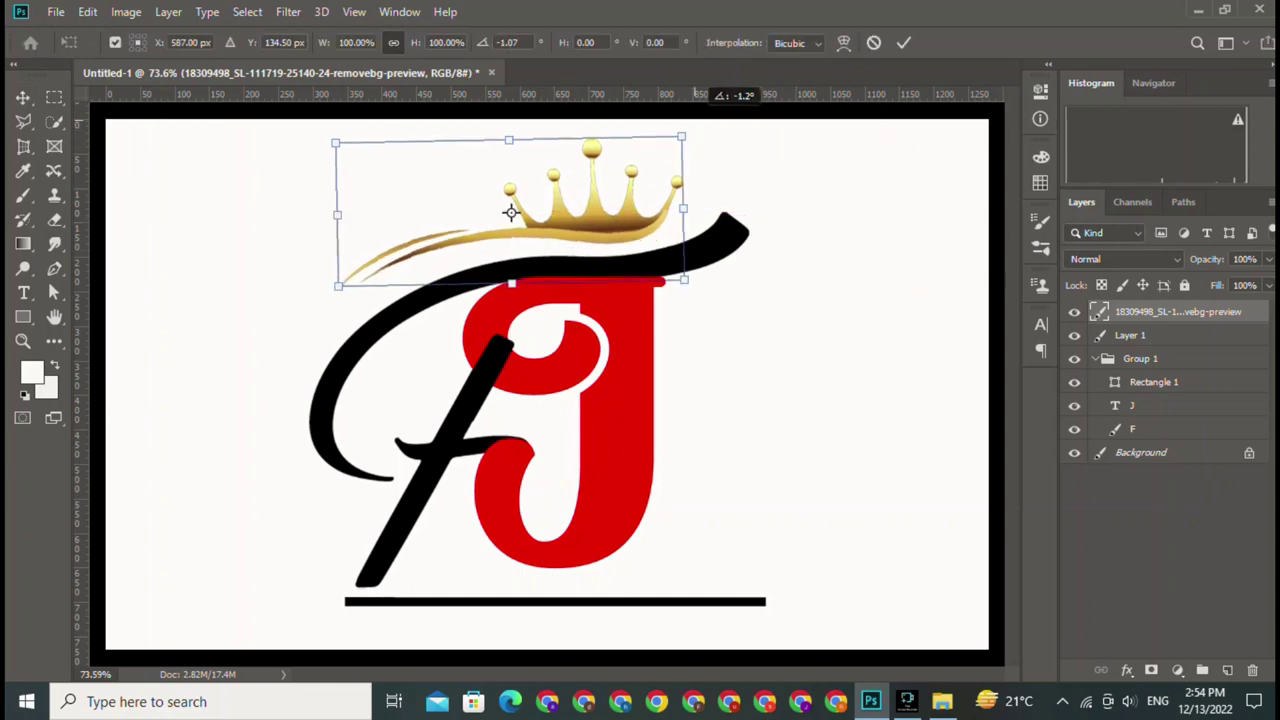
left_click_drag(510, 212, 522, 225)
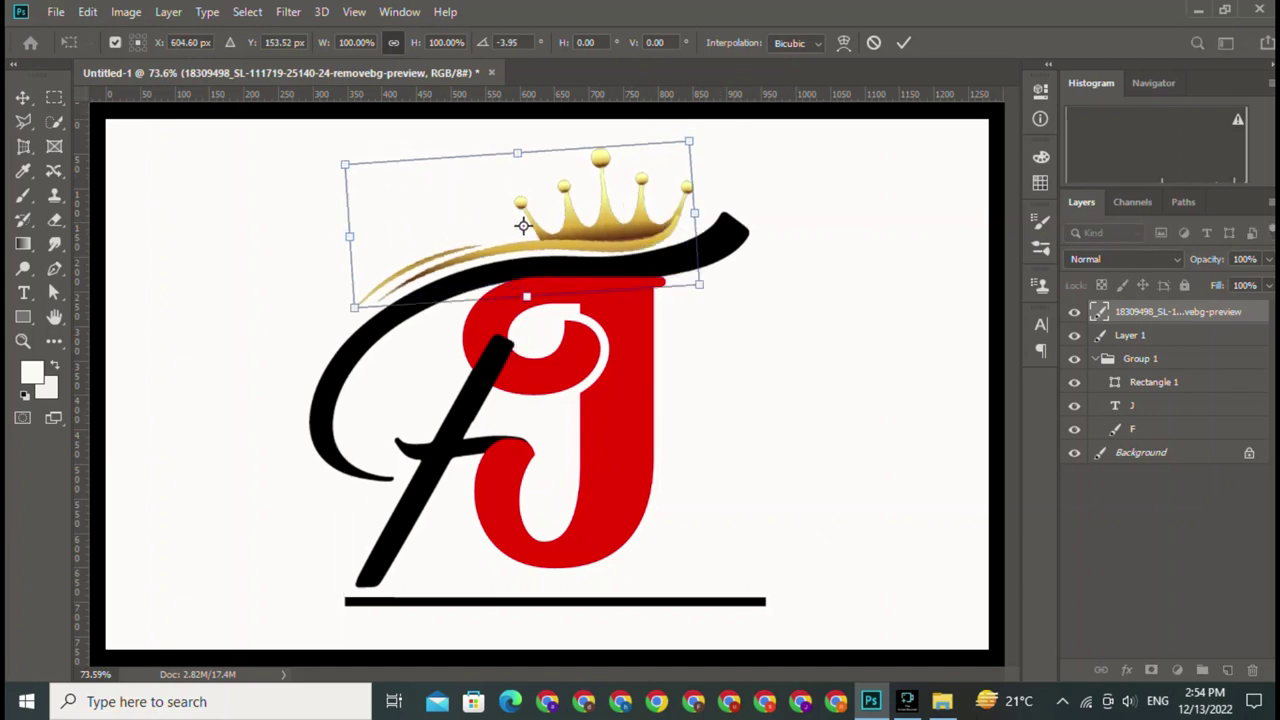